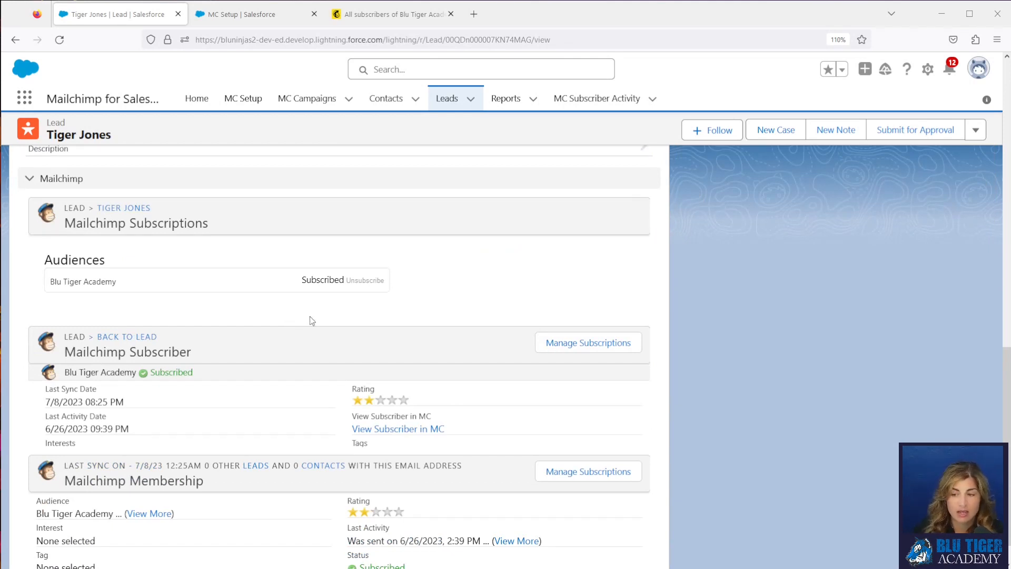
# - Open the lead's Mailchimp subscription management and unsubscribe the lead from the Blu Tiger Academy audience
pyautogui.click(575, 347)
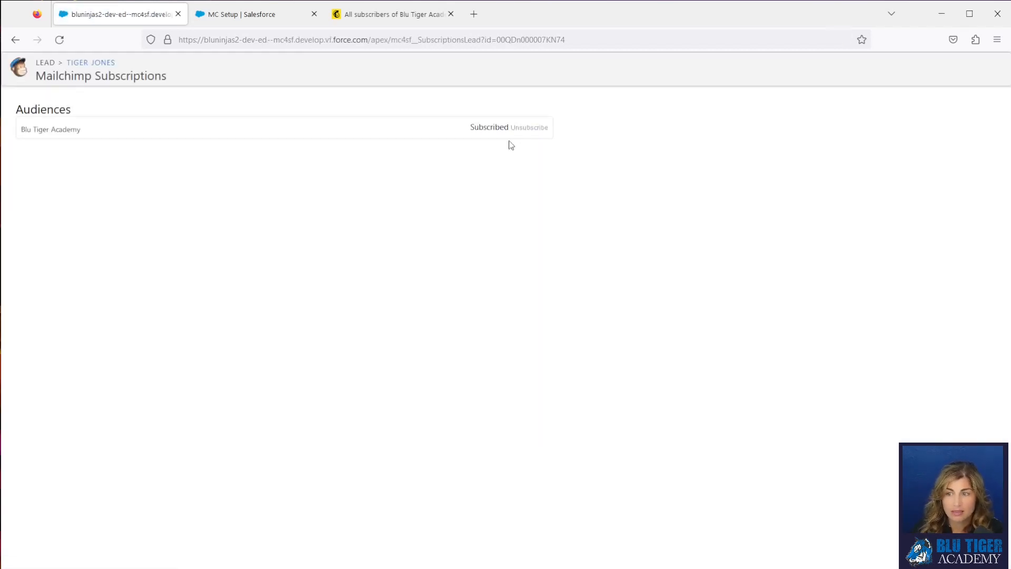
pyautogui.click(524, 130)
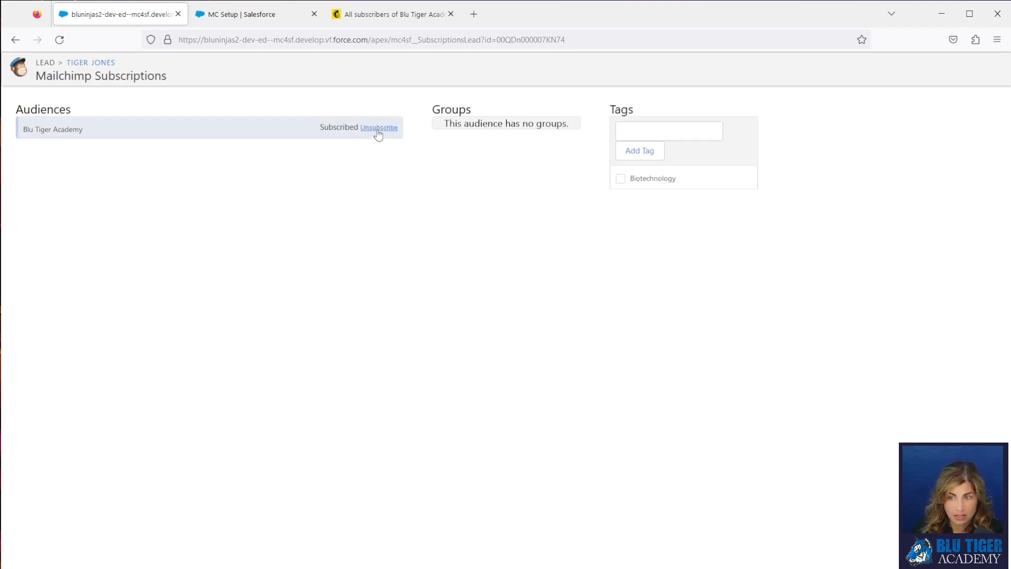
pyautogui.click(378, 129)
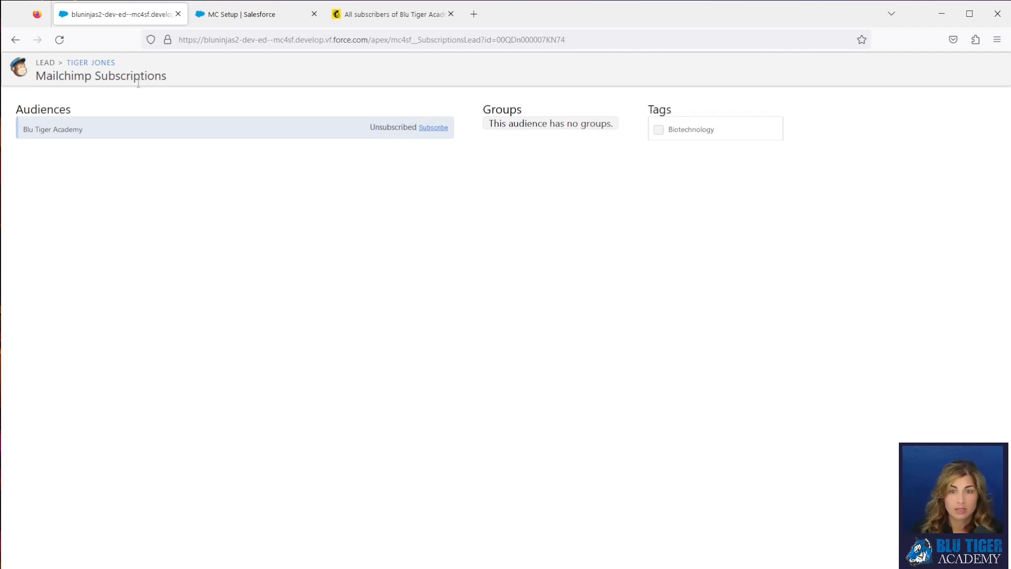
# - Return to the lead record and check its MC Member Status, Email Opt Out and Mailchimp section
pyautogui.click(92, 62)
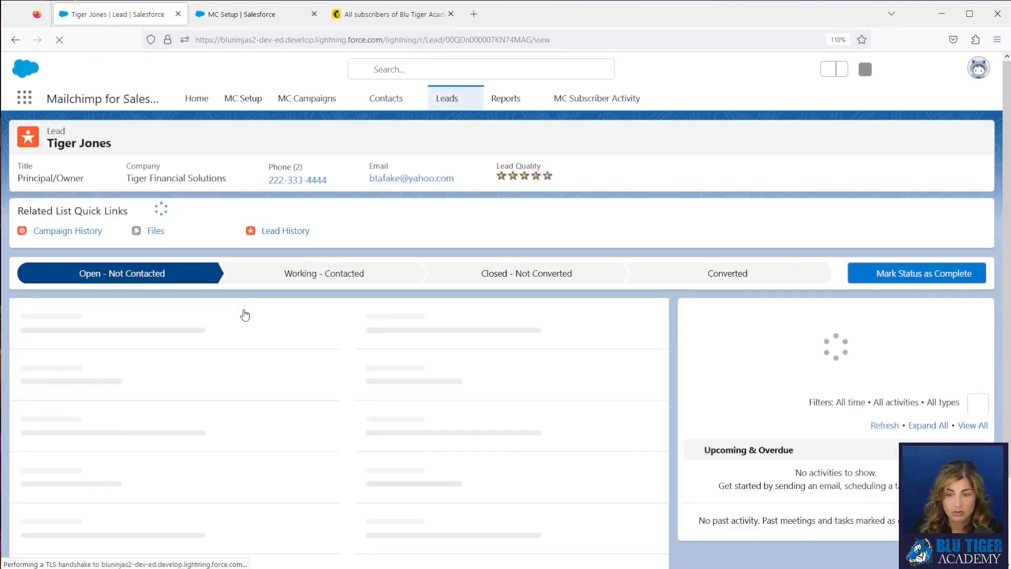
pyautogui.scroll(-7, 245, 314)
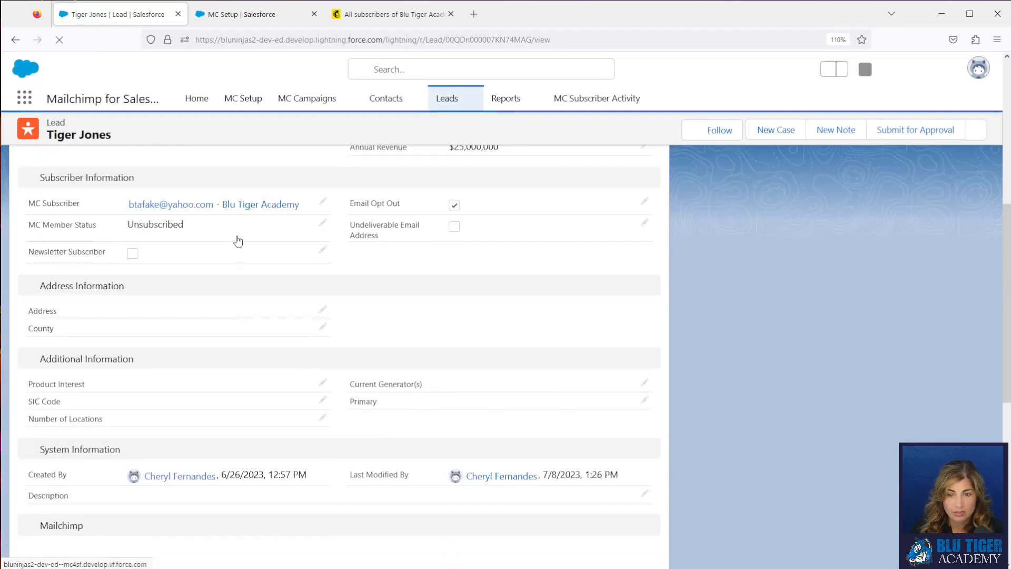
pyautogui.moveTo(204, 226); pyautogui.dragTo(121, 229)
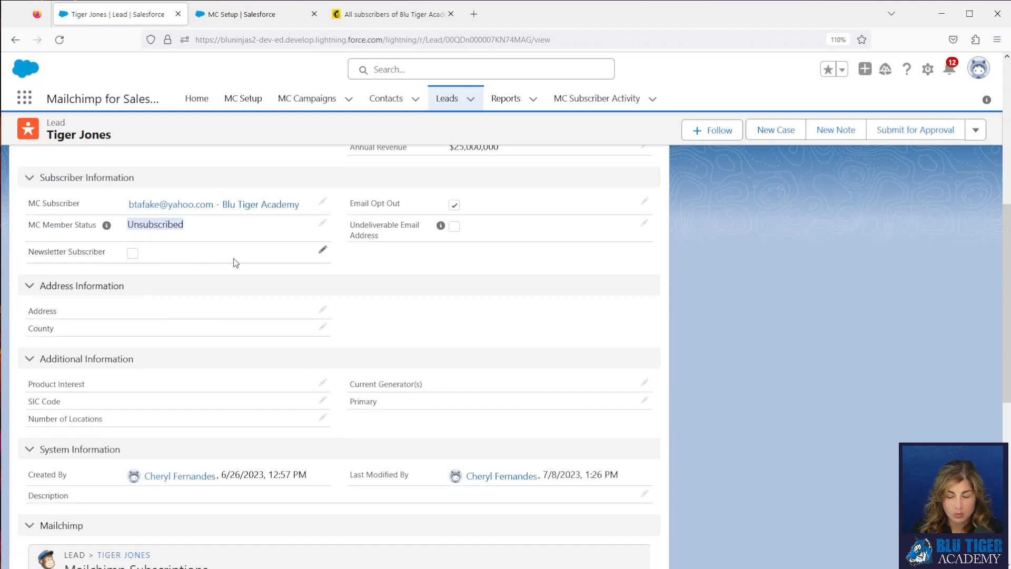
pyautogui.scroll(2, 237, 266)
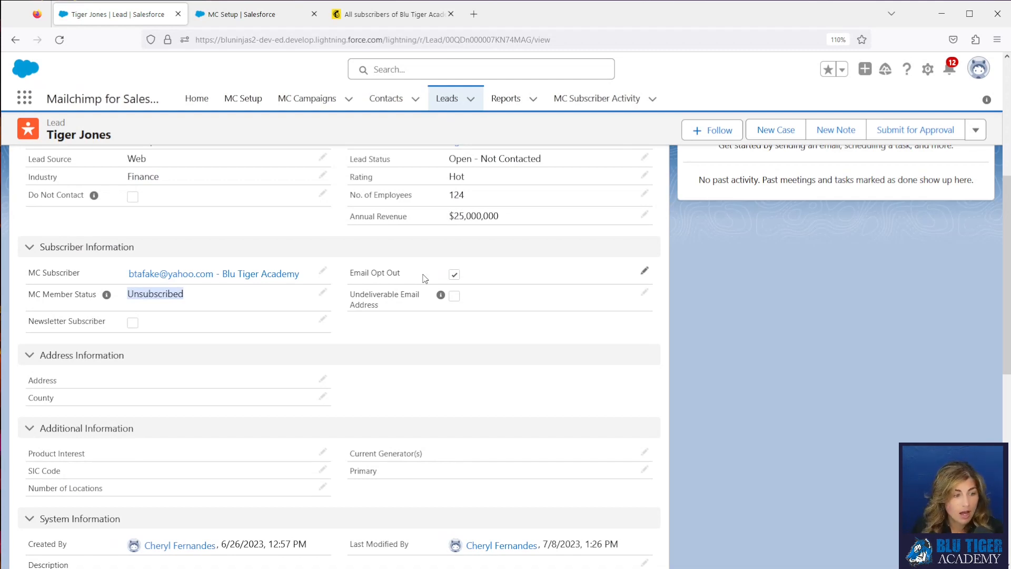
pyautogui.scroll(-6, 395, 295)
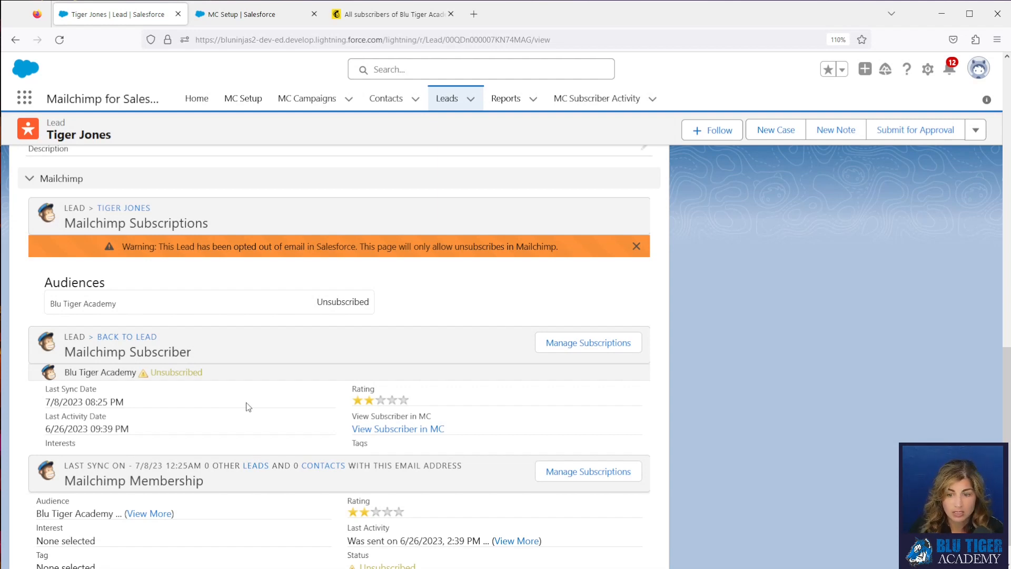
pyautogui.scroll(1, 349, 217)
# - Sync the Blu Tiger Academy audience from MC Setup and reload Mailchimp's contact list to check the lead's email marketing status
pyautogui.click(251, 20)
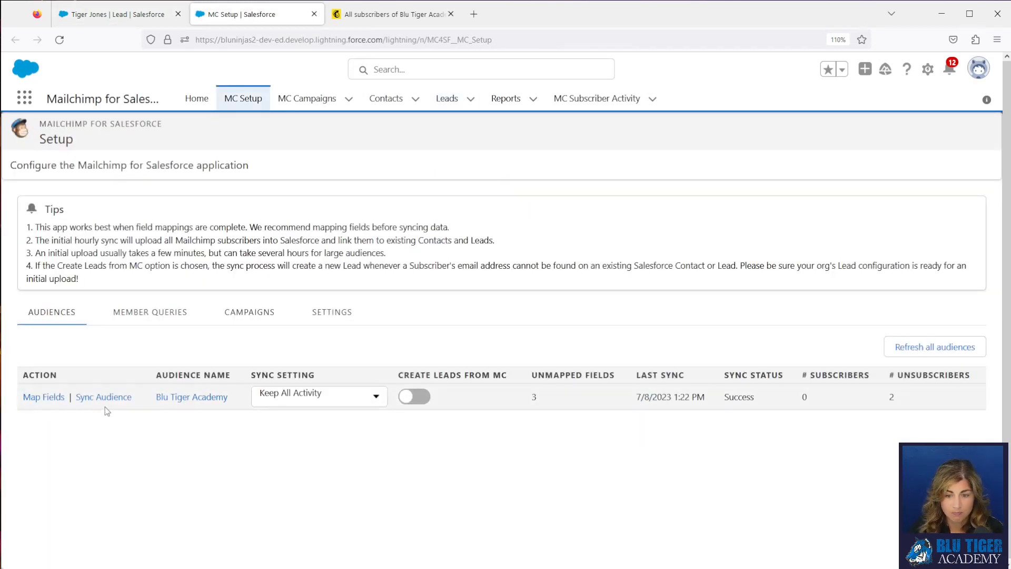
pyautogui.click(103, 399)
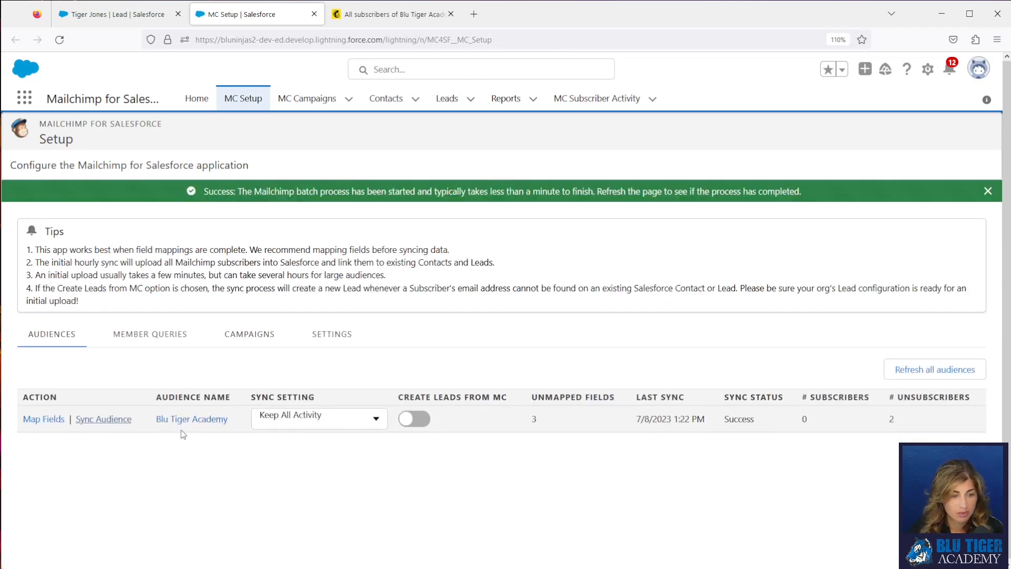
pyautogui.click(356, 16)
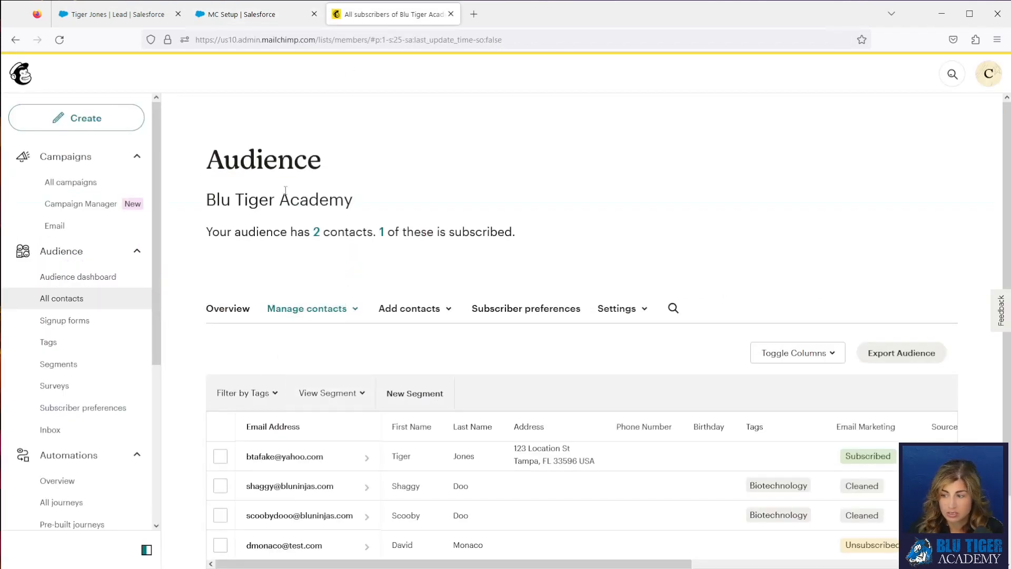
pyautogui.click(59, 40)
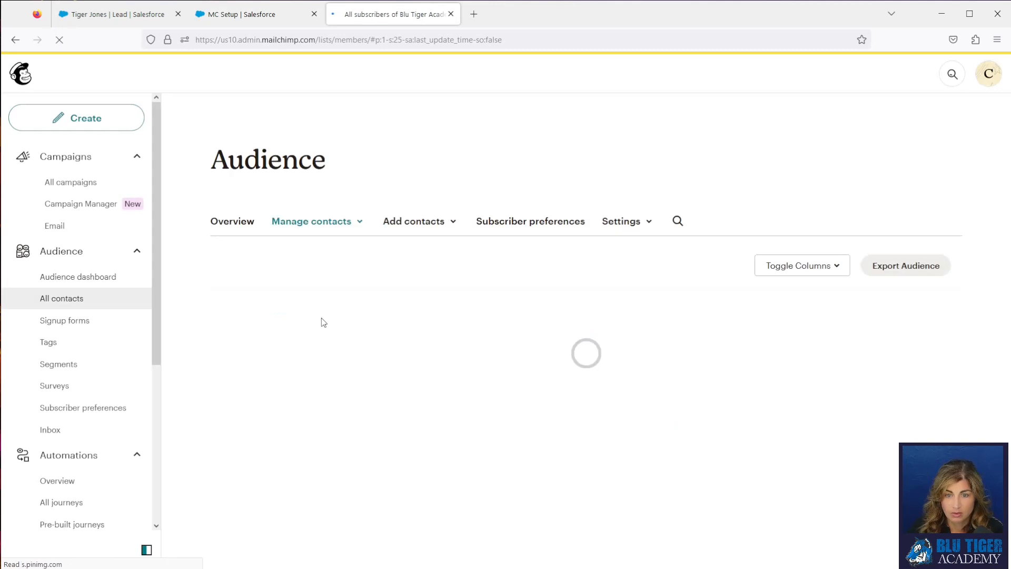
pyautogui.scroll(-2, 323, 323)
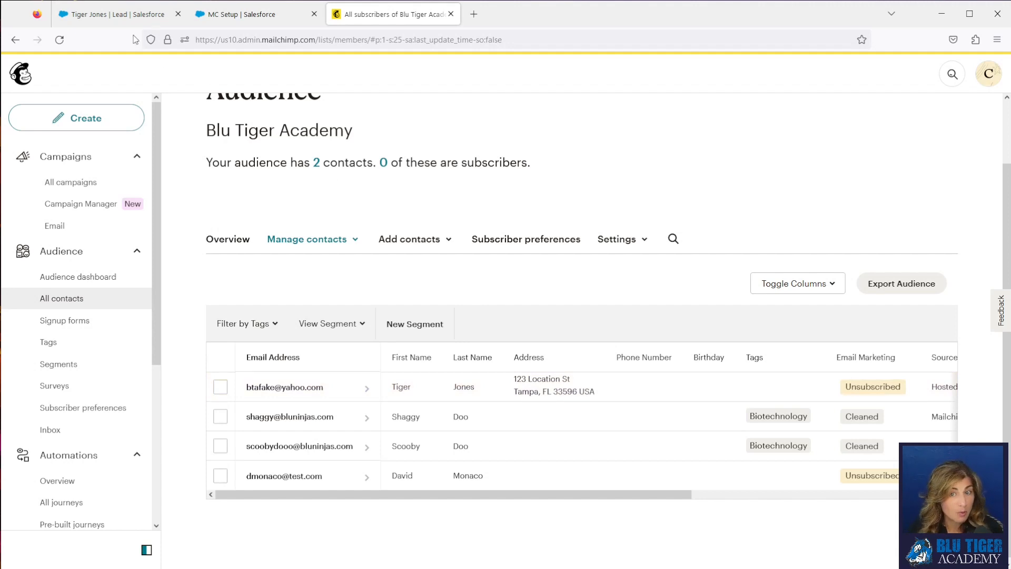
# - Go back to the Salesforce lead and review its details down to the Mailchimp subscriptions section
pyautogui.click(121, 14)
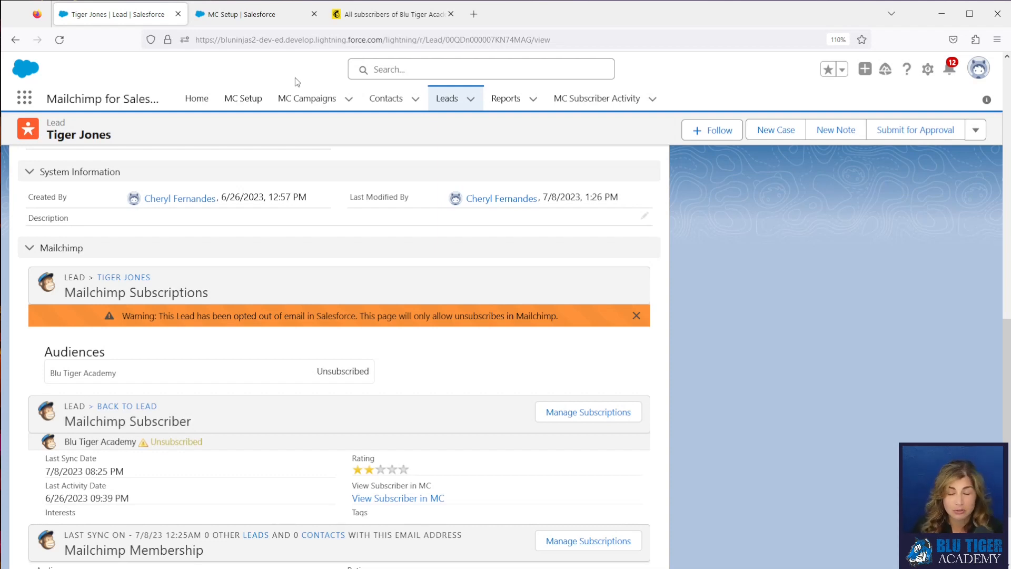
pyautogui.scroll(12, 331, 258)
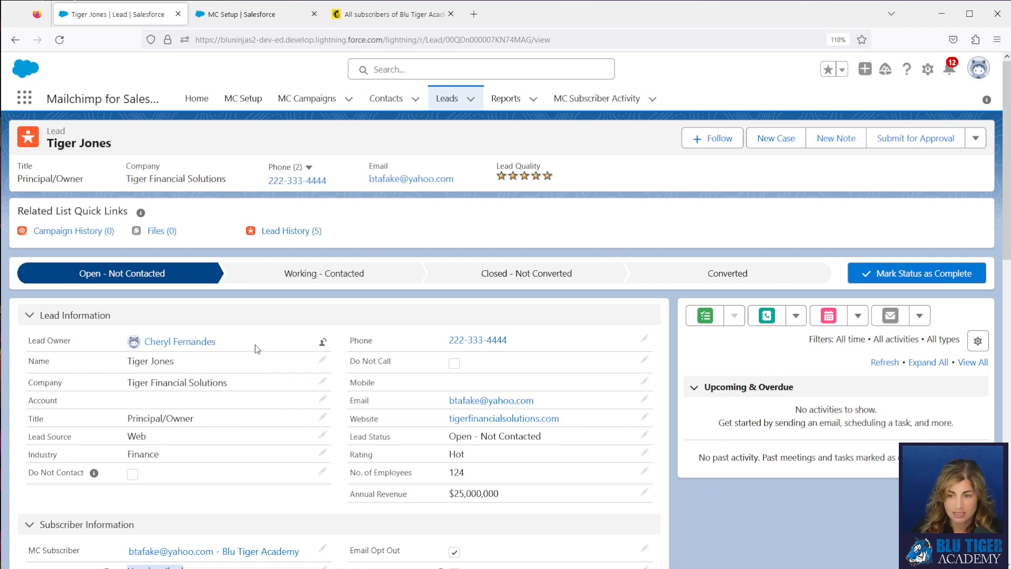
pyautogui.scroll(-10, 257, 348)
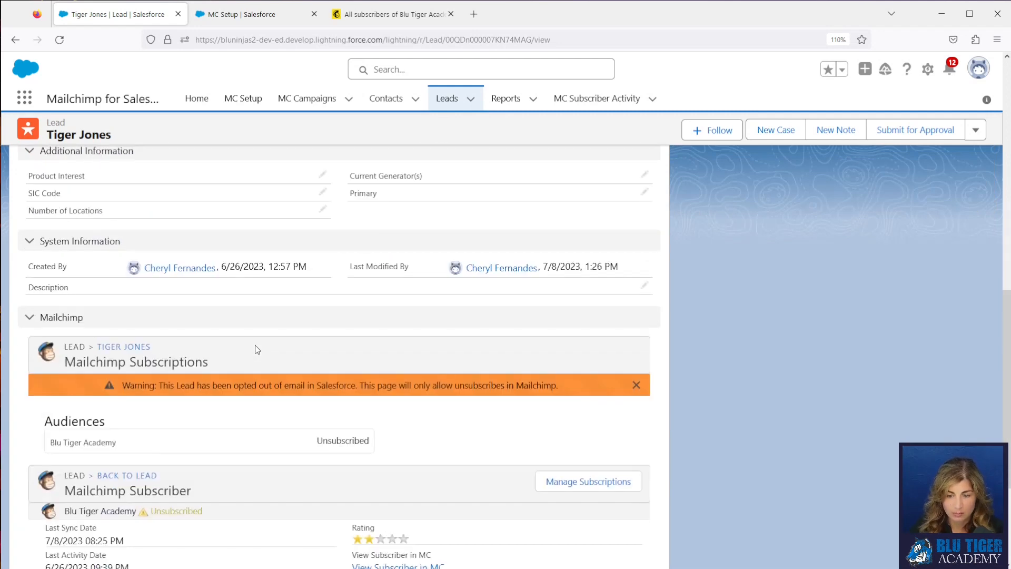
# - Switch to Mailchimp and resubscribe the lead's contact to the Blu Tiger Academy audience, confirming the action
pyautogui.click(393, 14)
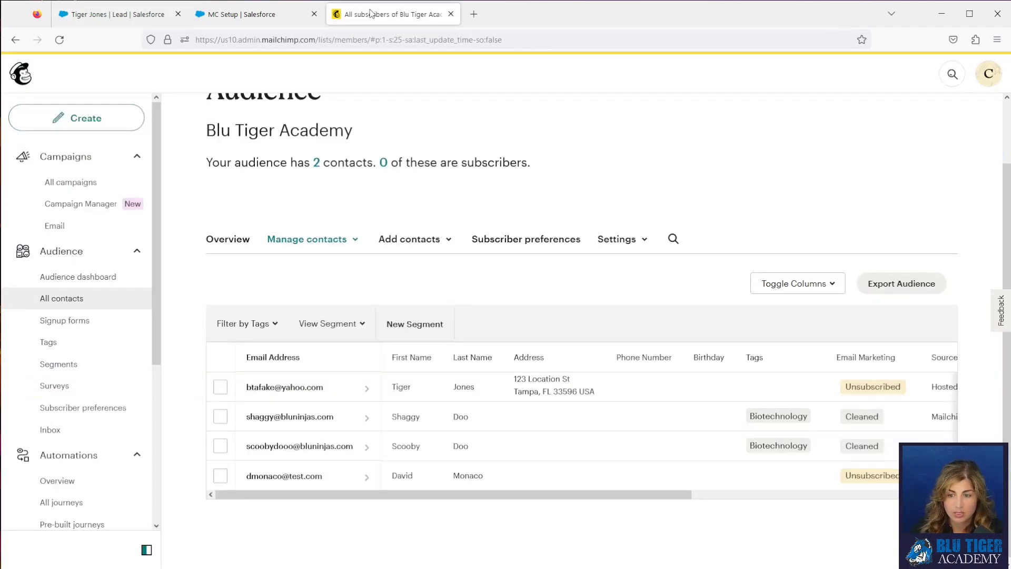
pyautogui.click(220, 387)
pyautogui.click(341, 324)
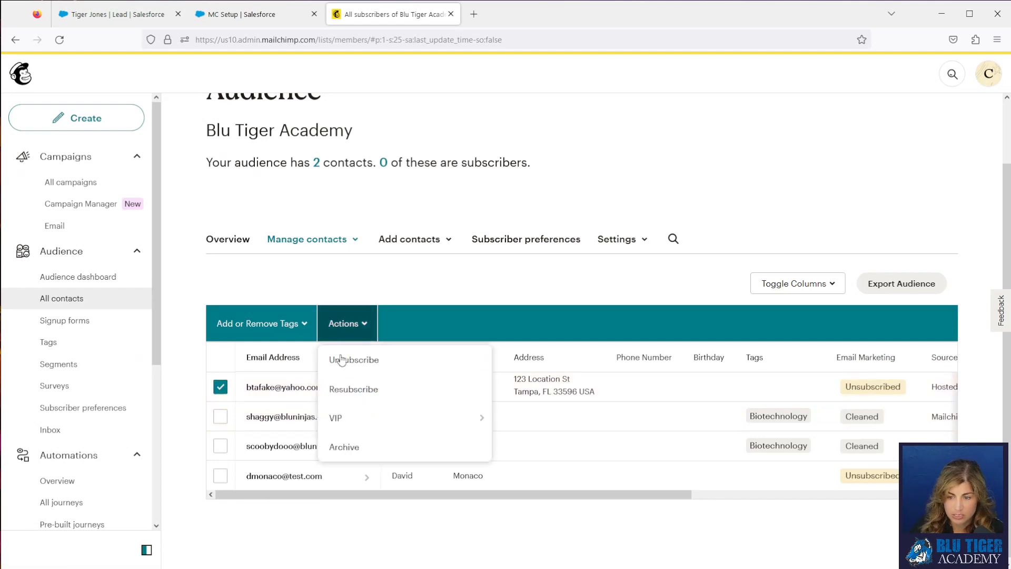
pyautogui.click(342, 390)
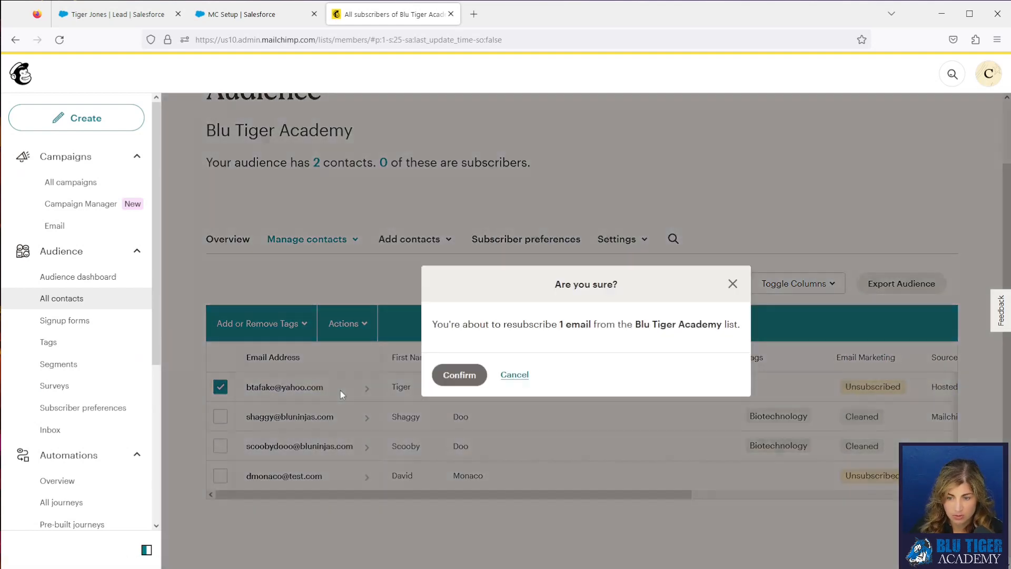
pyautogui.click(463, 374)
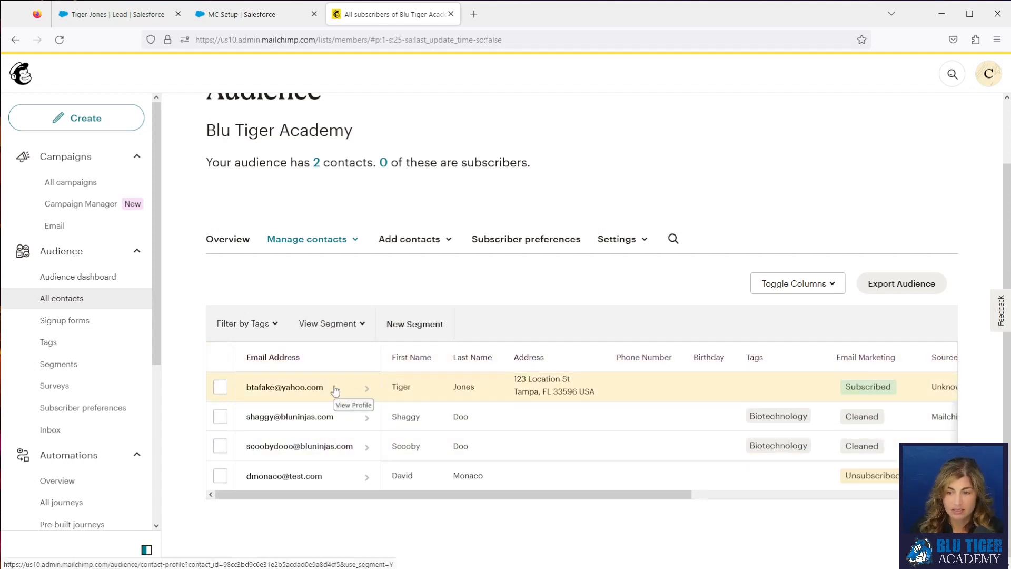
# - Switch to the Salesforce lead, reload it and check its subscriber information
pyautogui.click(139, 14)
pyautogui.click(59, 40)
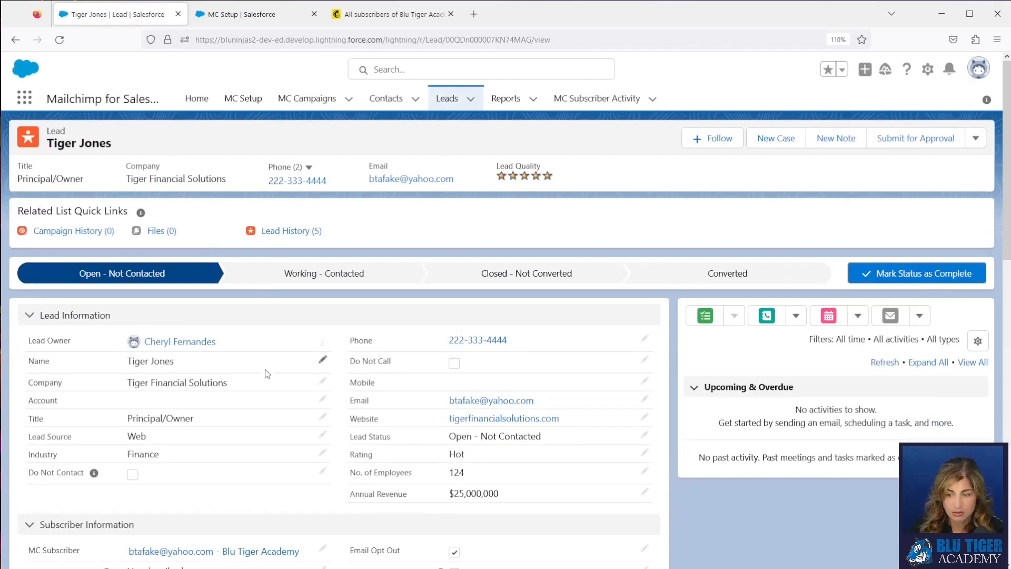
pyautogui.scroll(-4, 266, 374)
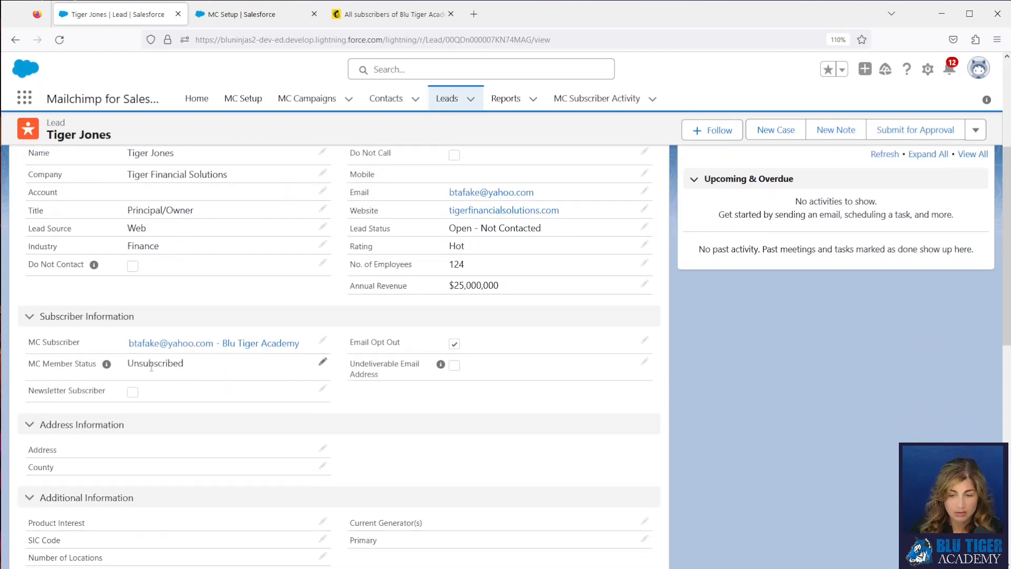
# - Sync the Blu Tiger Academy audience again from MC Setup and reload the lead record
pyautogui.click(222, 15)
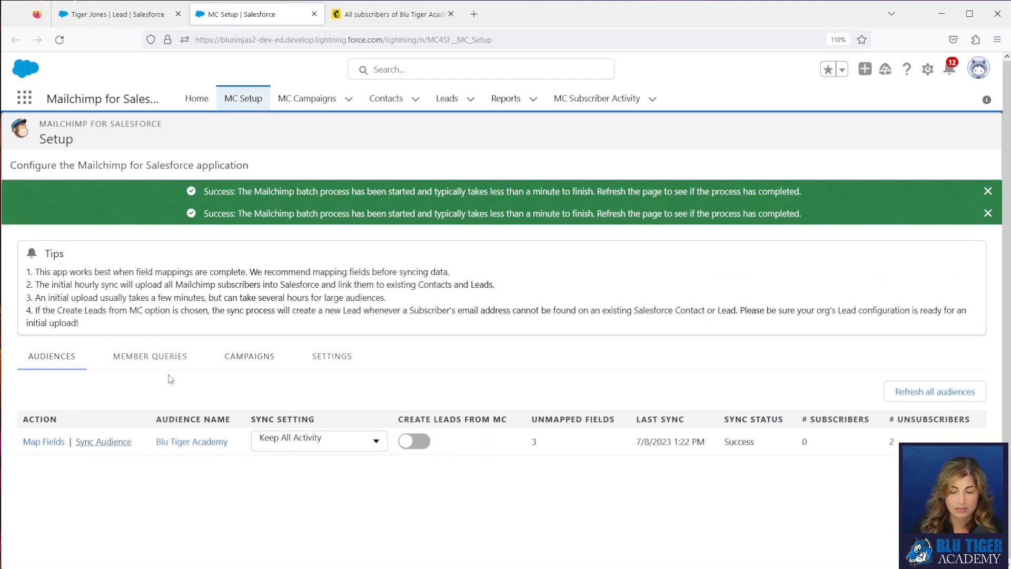
pyautogui.click(132, 16)
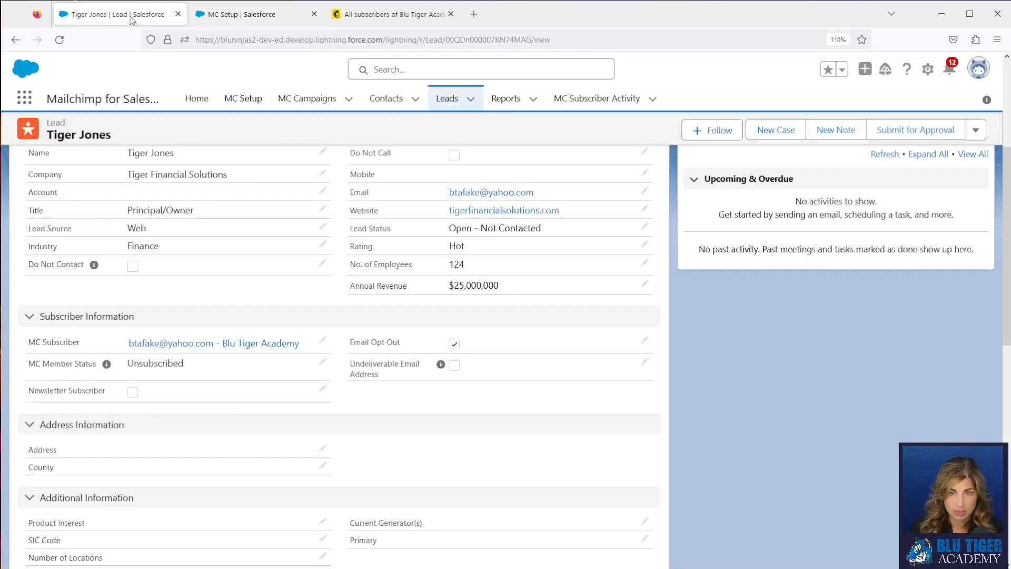
pyautogui.click(59, 39)
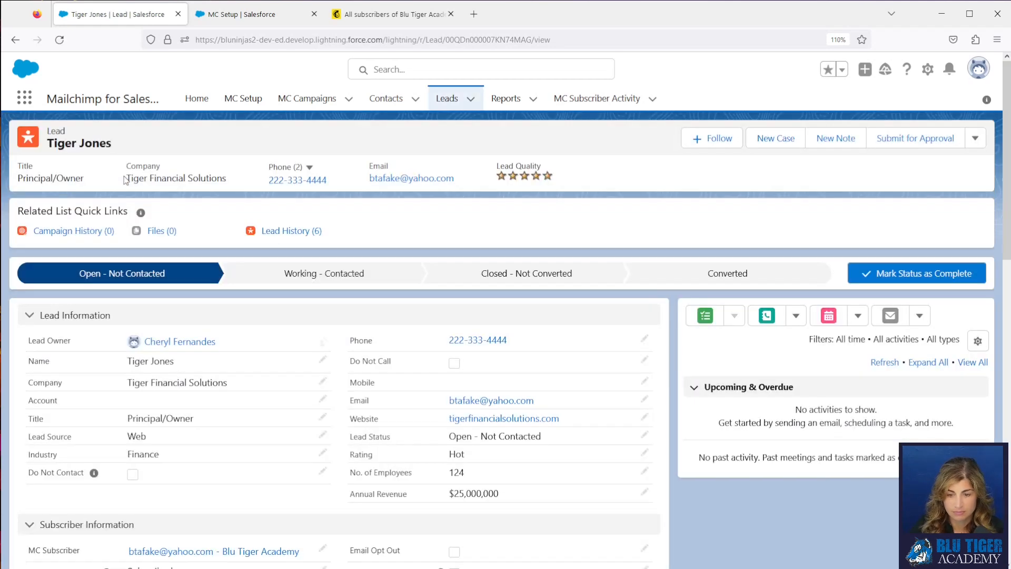
# - Check the lead's MC Member Status and Email Opt Out fields and its audience status in the Mailchimp section
pyautogui.scroll(-5, 192, 337)
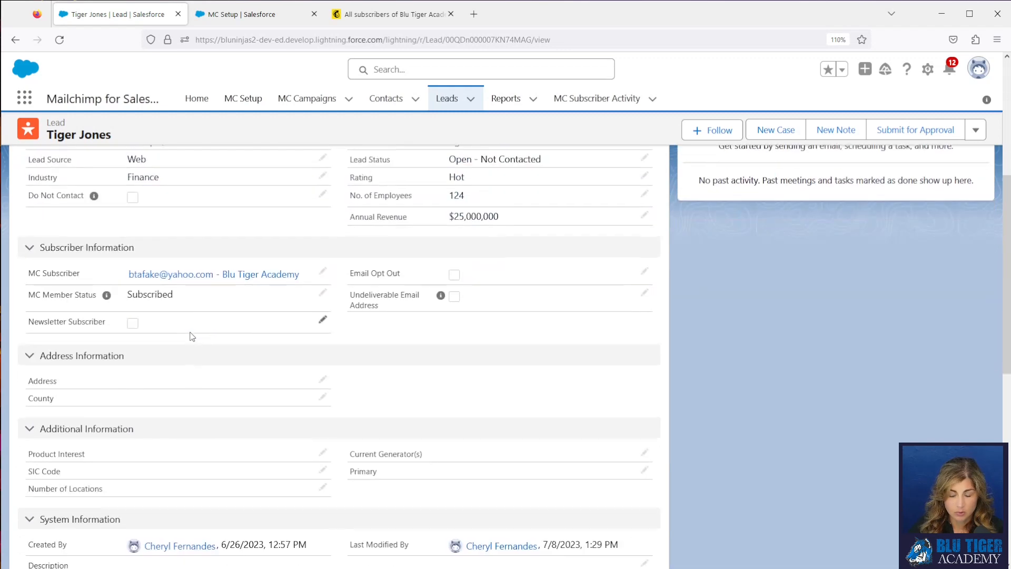
pyautogui.moveTo(175, 293); pyautogui.dragTo(129, 301)
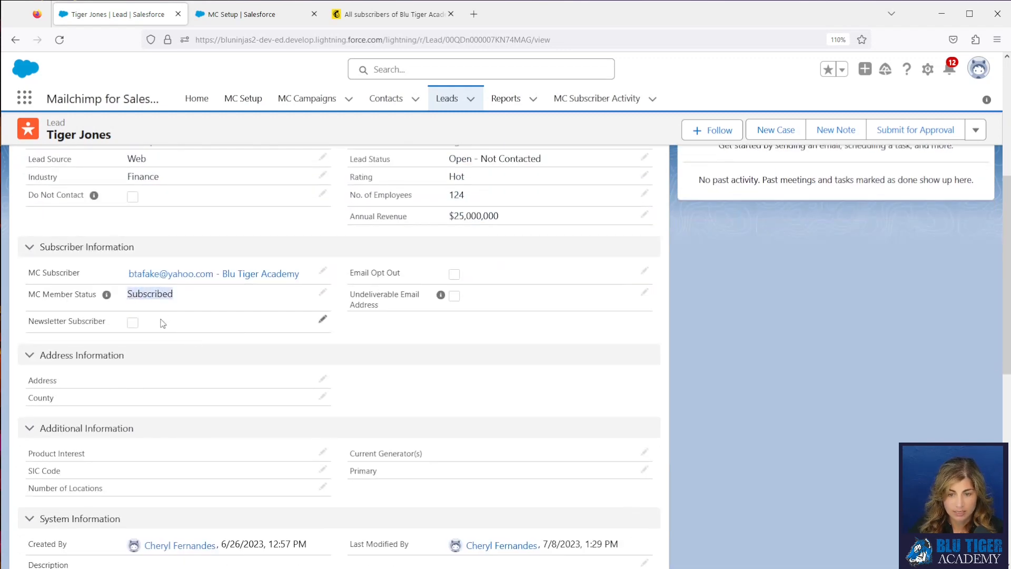
pyautogui.scroll(-3, 162, 322)
pyautogui.scroll(-6, 163, 322)
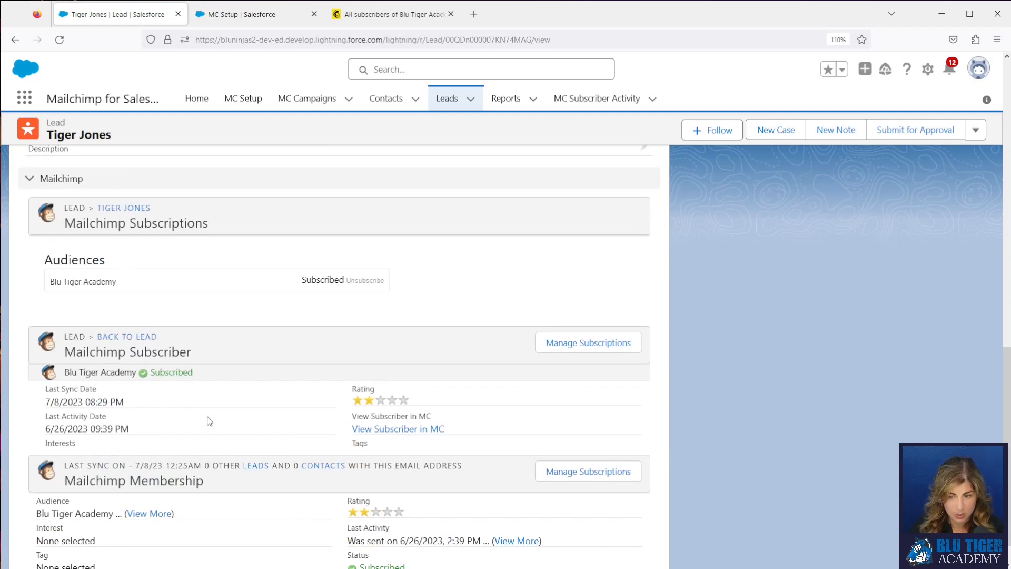
# - Enable Do Not Contact in the lead's information and save the record
pyautogui.scroll(10, 209, 421)
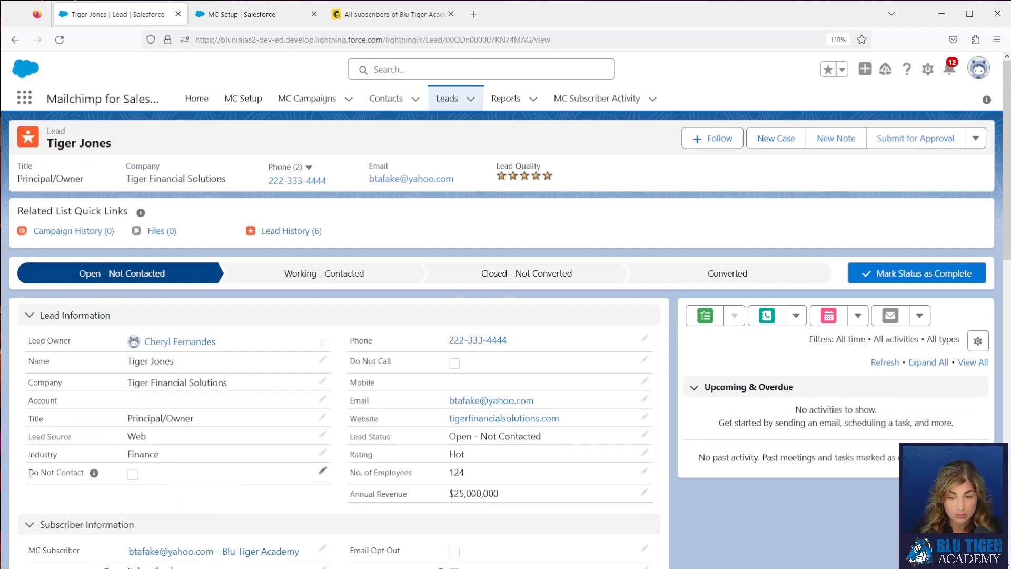
pyautogui.moveTo(28, 472); pyautogui.dragTo(86, 472)
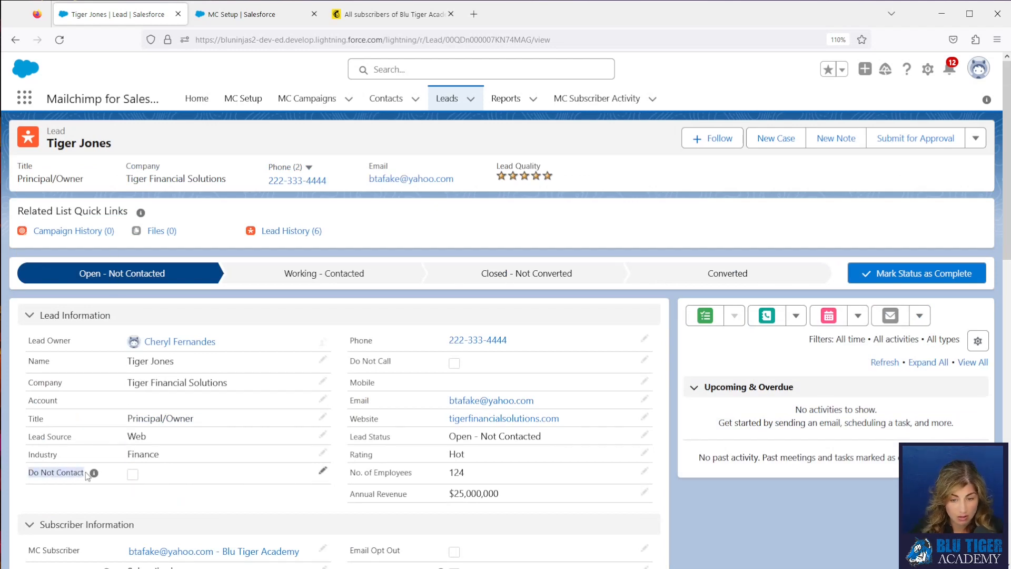
pyautogui.click(323, 472)
pyautogui.click(136, 458)
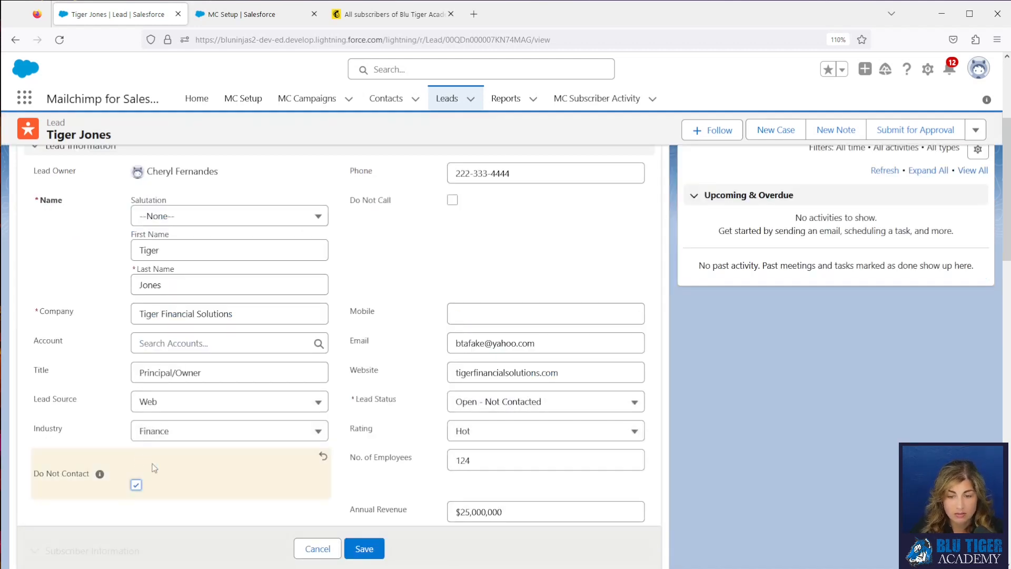
pyautogui.click(364, 548)
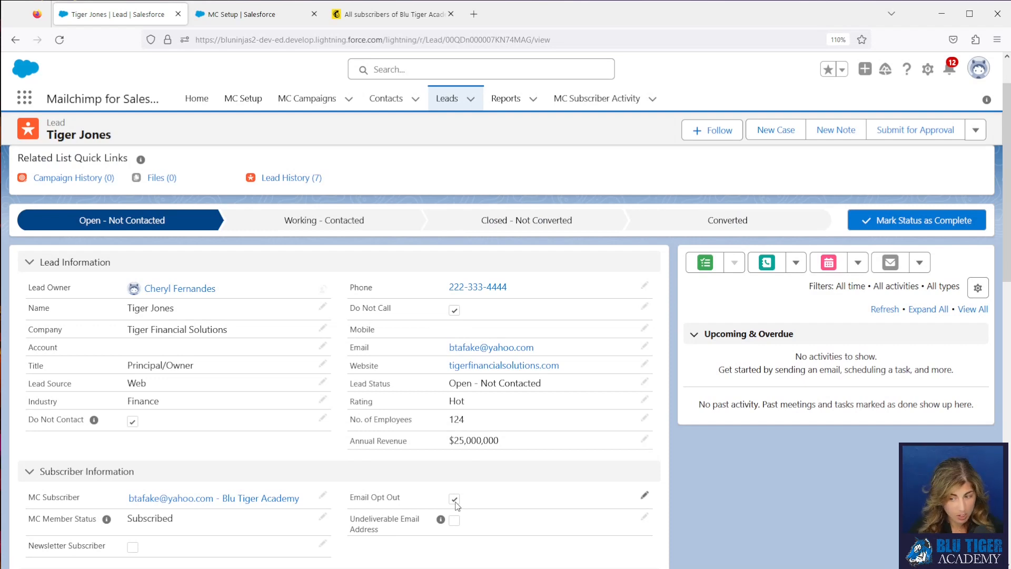
# - Compare the lead's Mailchimp audience subscription with its Email Opt Out and MC Member Status fields
pyautogui.scroll(-10, 304, 437)
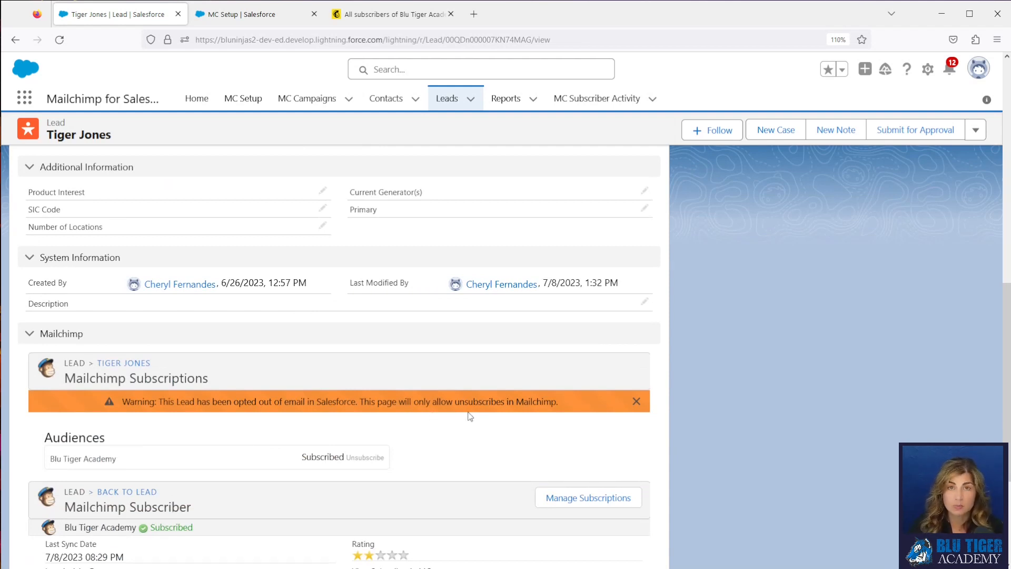
pyautogui.scroll(-2, 470, 416)
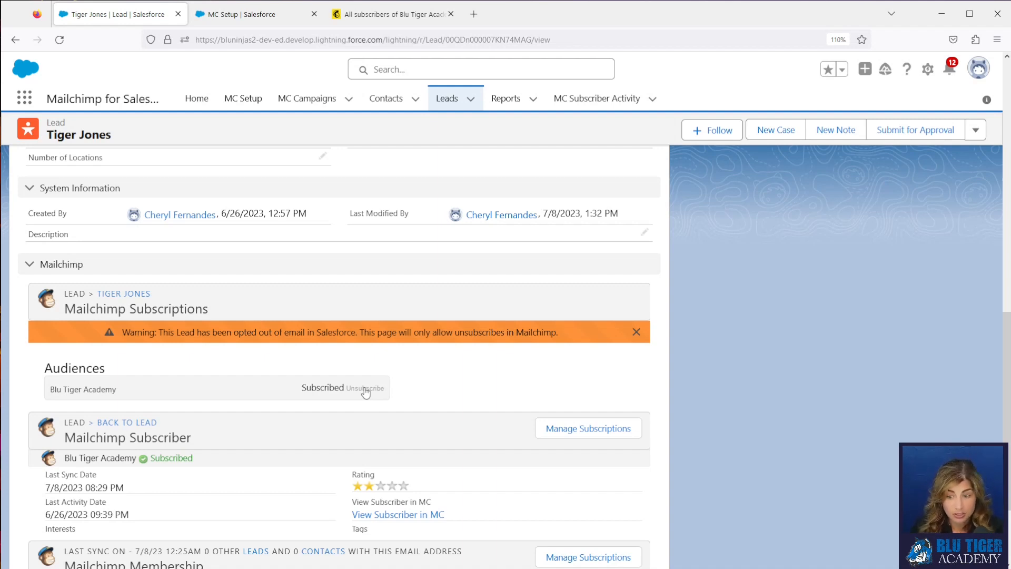
pyautogui.scroll(4, 366, 393)
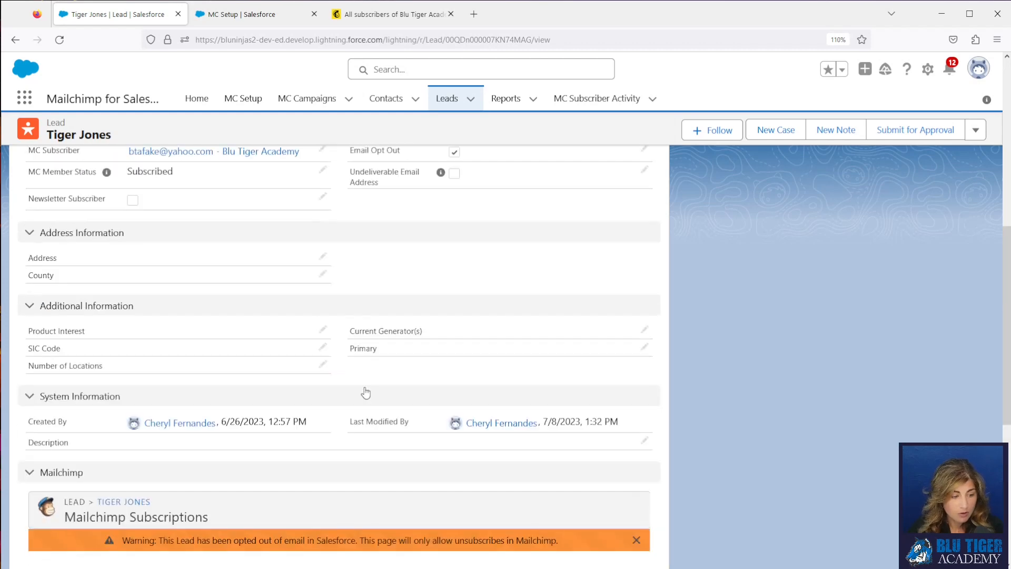
# - Open the Lead object's fields in Salesforce setup and start a new custom field of the Checkbox data type
pyautogui.scroll(7, 366, 393)
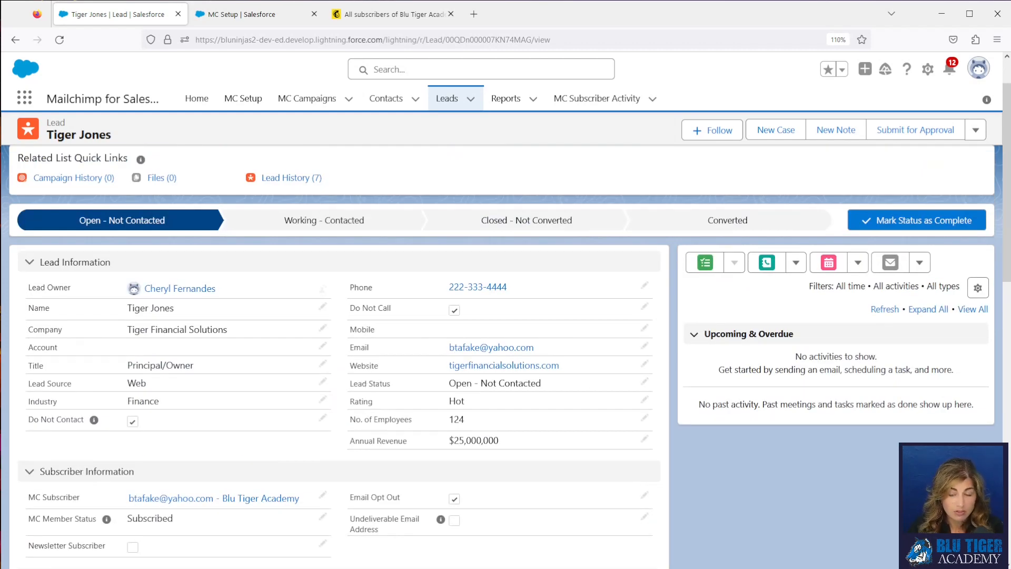
pyautogui.click(929, 70)
pyautogui.click(887, 252)
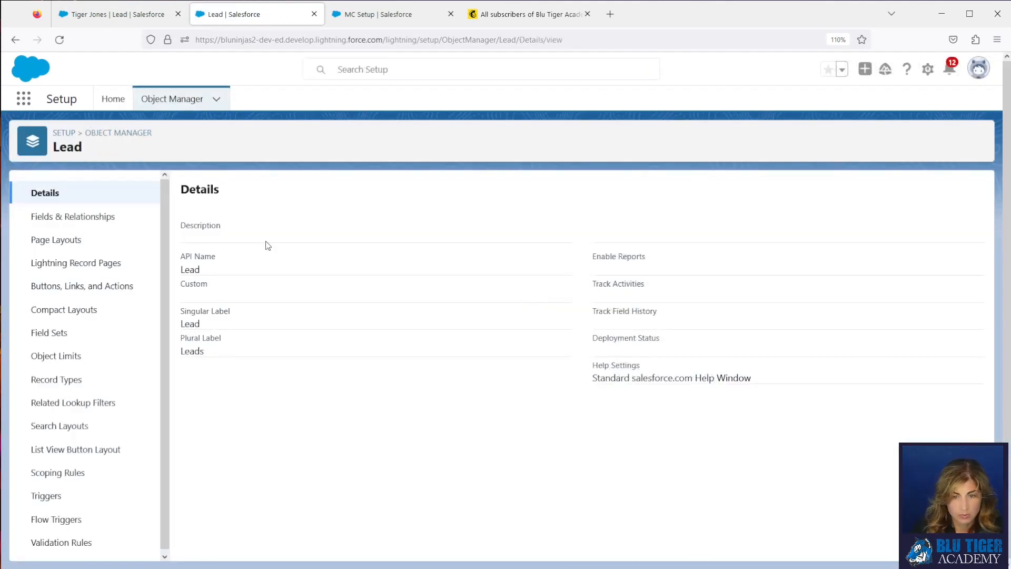
pyautogui.click(82, 219)
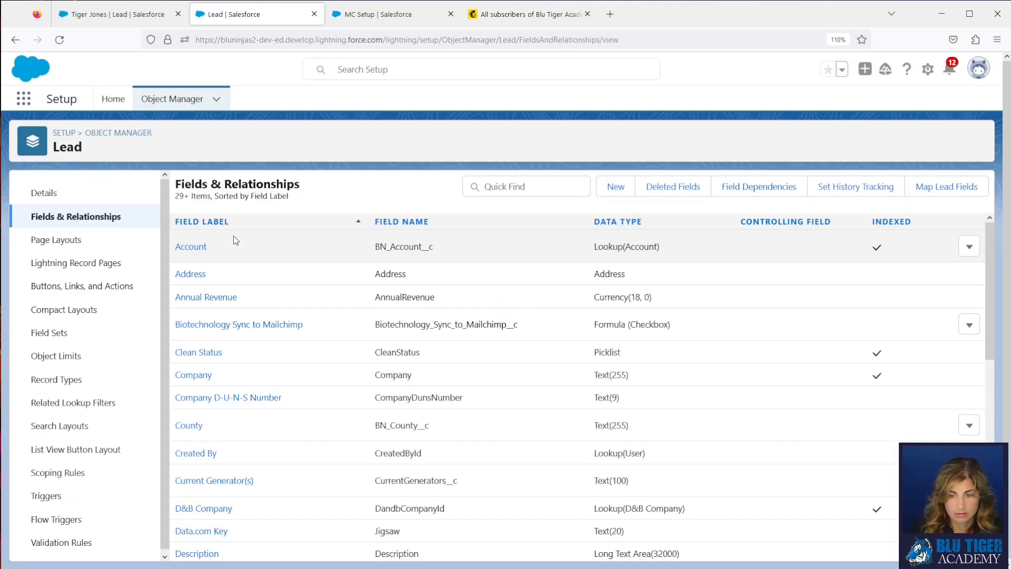
pyautogui.click(605, 194)
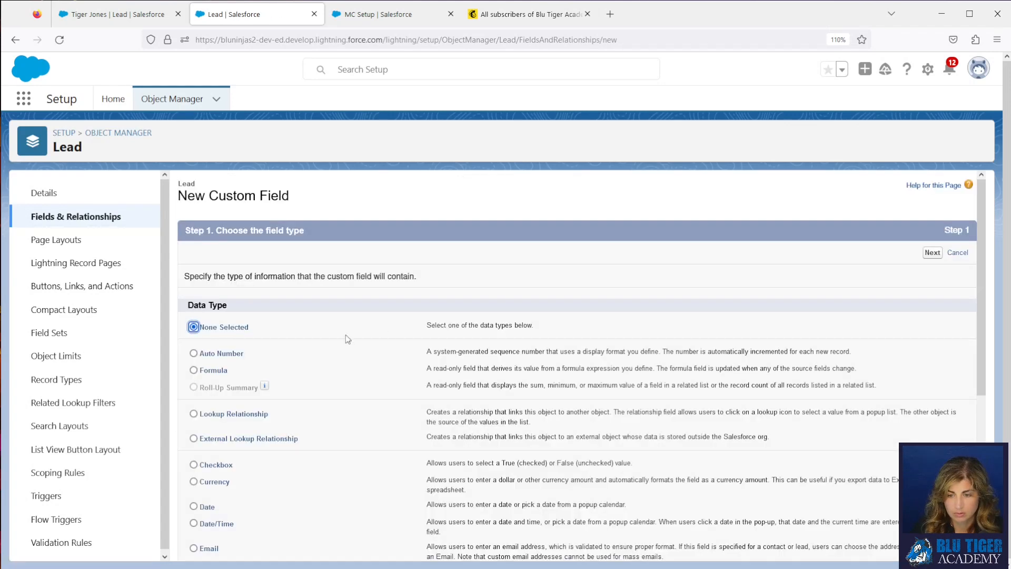
pyautogui.click(211, 466)
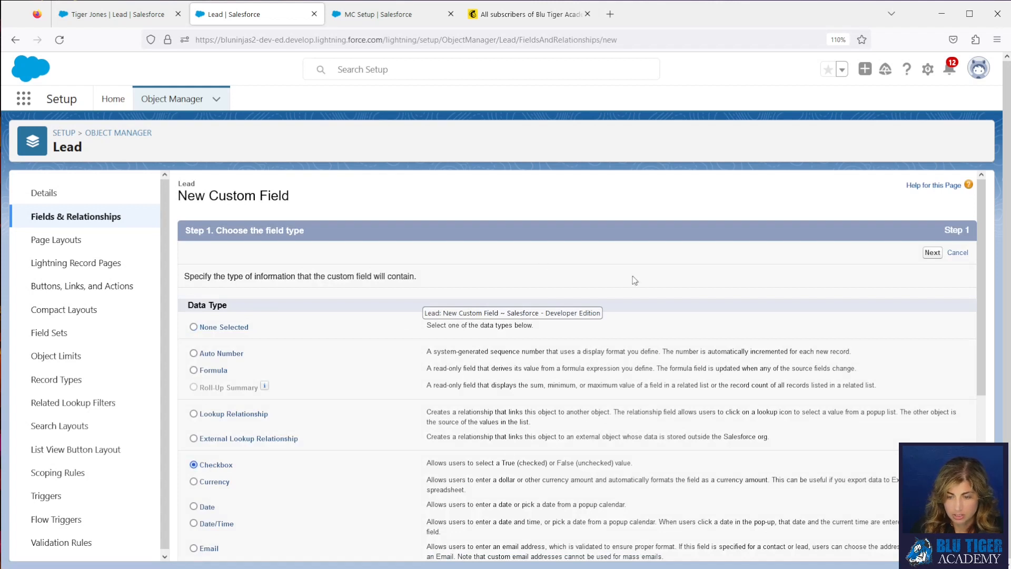
pyautogui.click(932, 253)
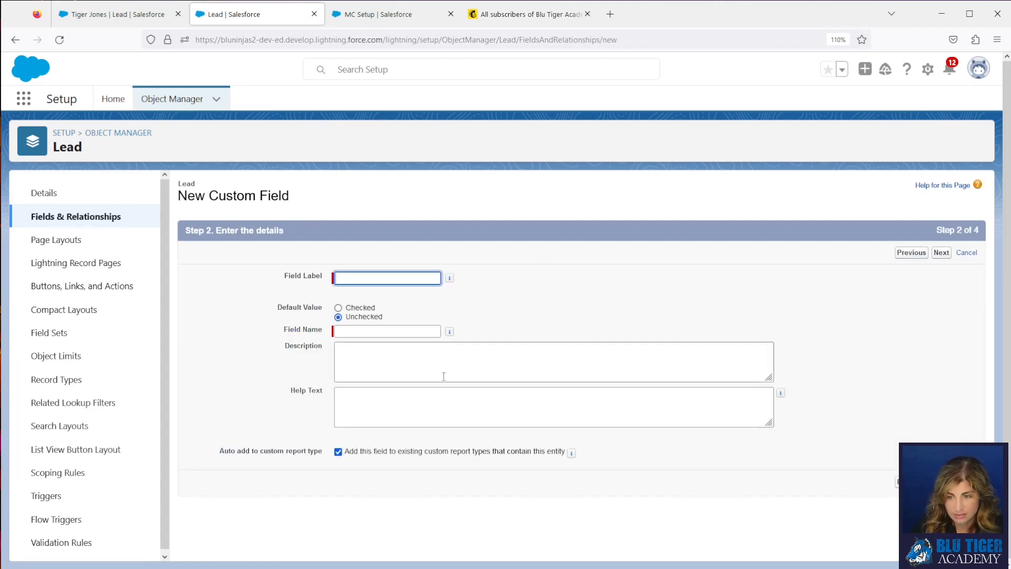
# - Label the lead field MC Email Opt Out with help text "This checkbox will trigger an automation in Mailchimp to unsubscribe the Contact in Mailchimp"
pyautogui.write('MC Email')
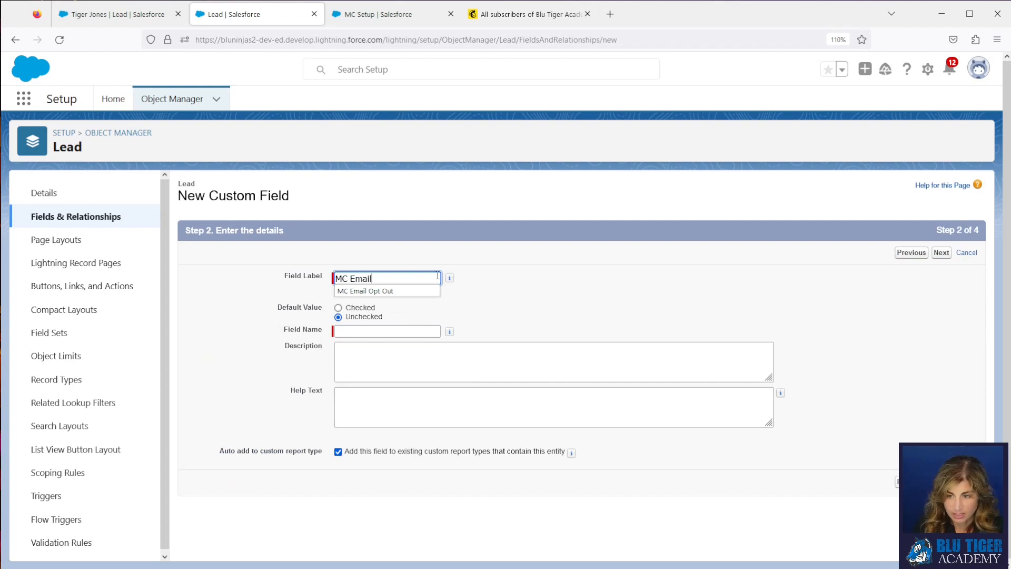
pyautogui.click(369, 290)
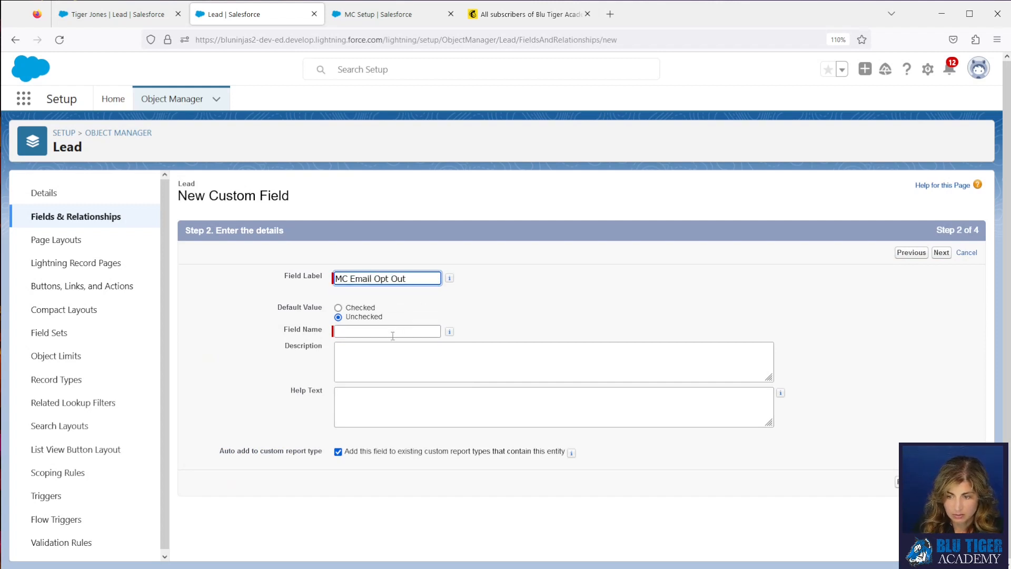
pyautogui.click(416, 331)
pyautogui.click(386, 403)
pyautogui.write('This checkbox will trigger an automation in Mailchimp to unsubscribe the Contact in Mailchimp')
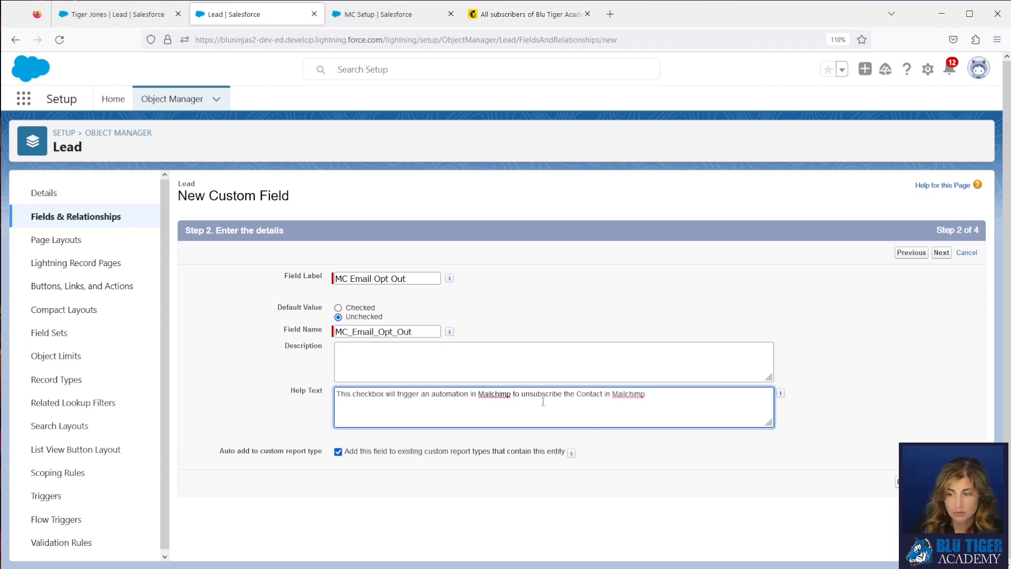
# - Accept the default field-level security and all lead page layouts, and save the new lead field
pyautogui.click(941, 253)
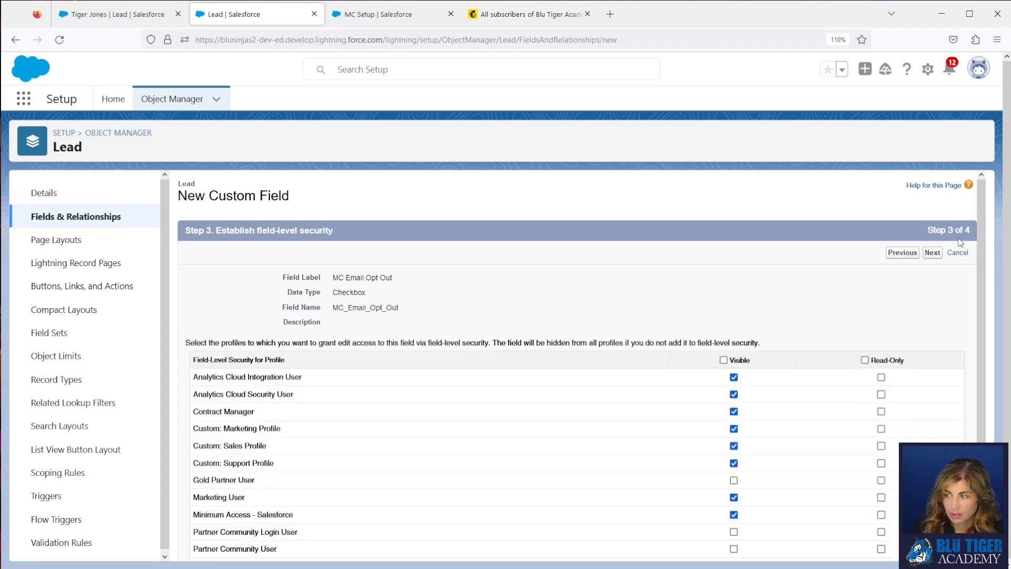
pyautogui.click(932, 253)
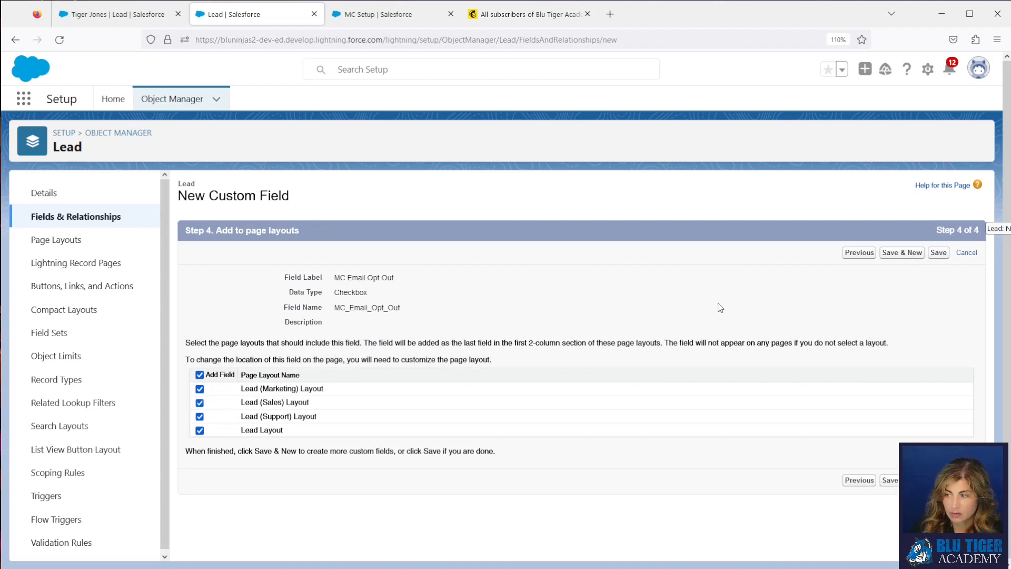
pyautogui.click(939, 253)
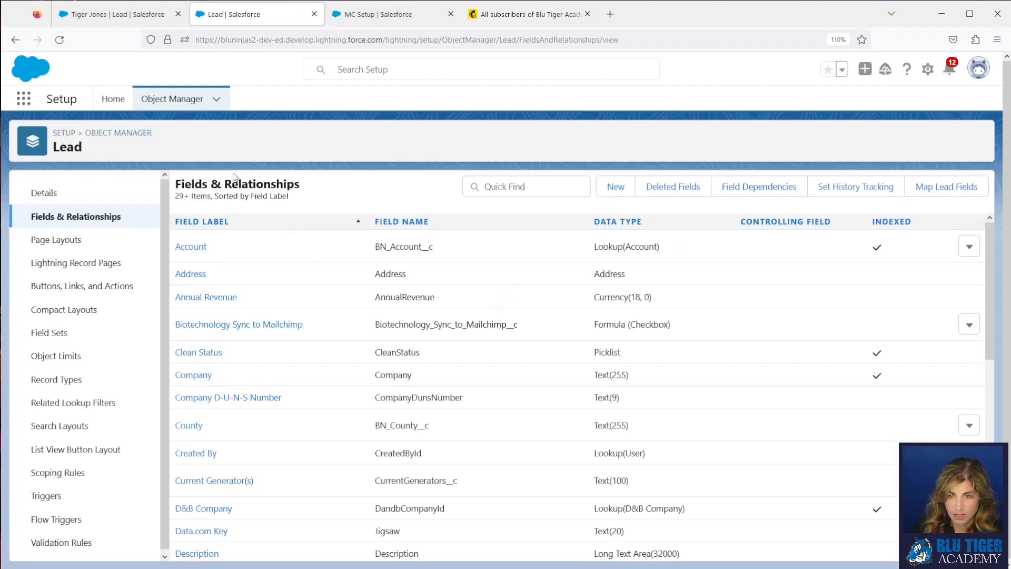
# - Find the Contact object in Object Manager and start a new custom field of the Checkbox data type in it
pyautogui.click(172, 99)
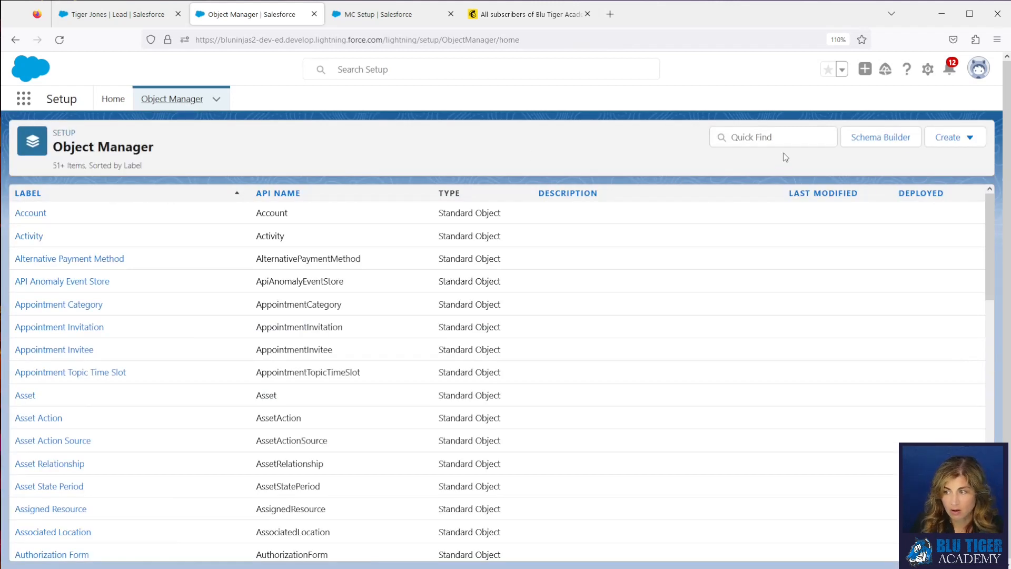
pyautogui.click(785, 139)
pyautogui.write('conta')
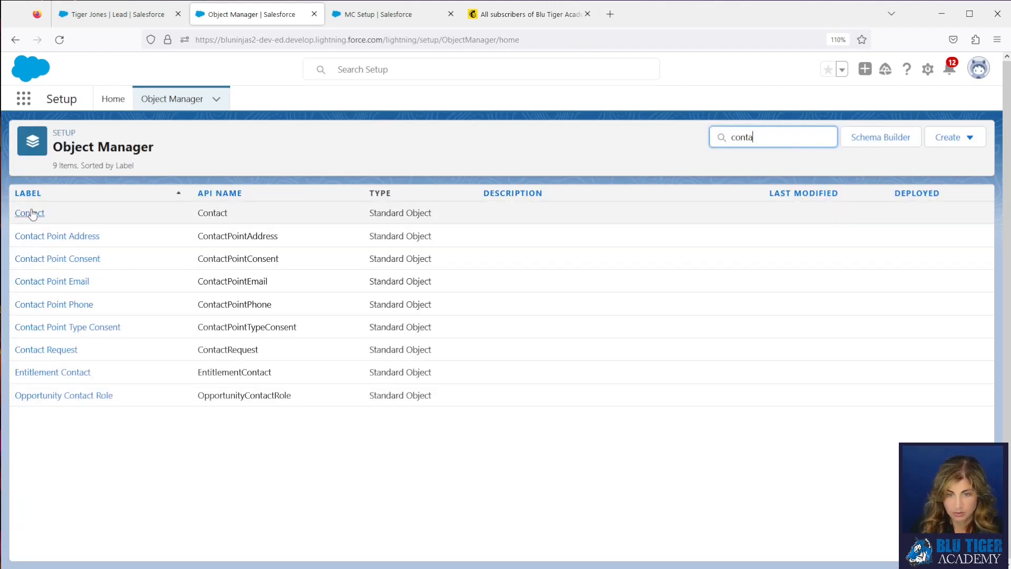
pyautogui.click(32, 213)
pyautogui.click(73, 218)
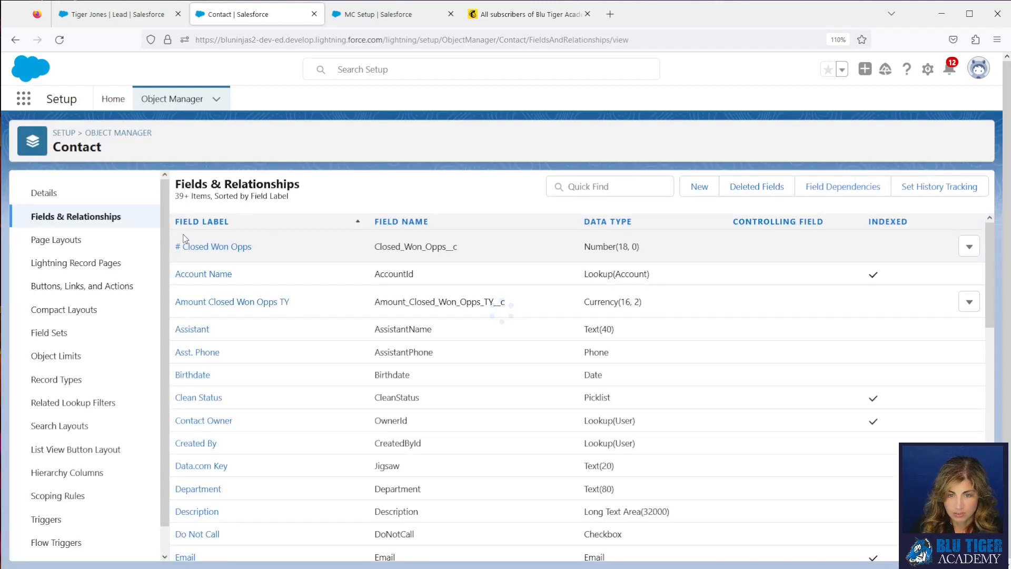
pyautogui.click(698, 186)
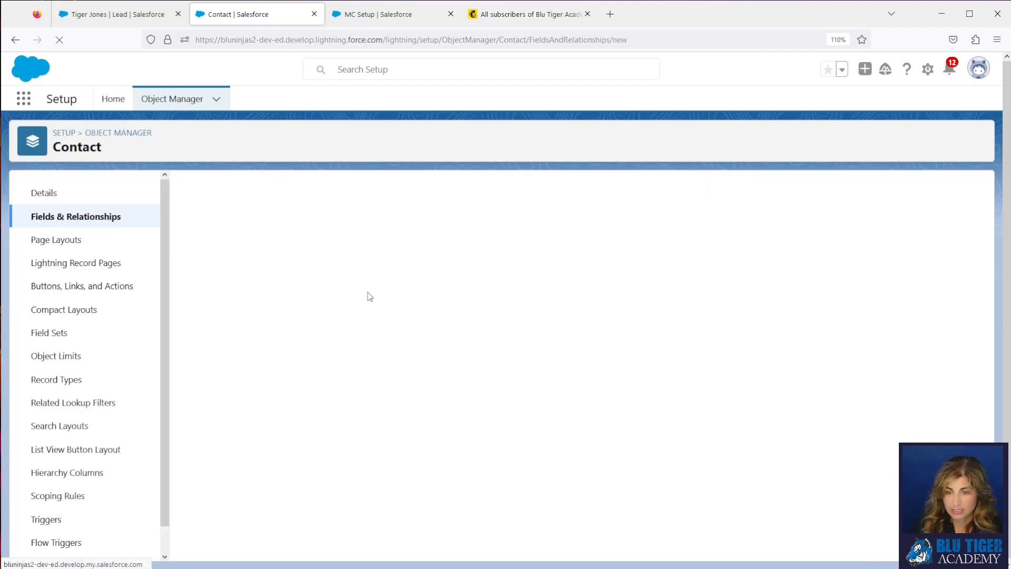
pyautogui.click(193, 464)
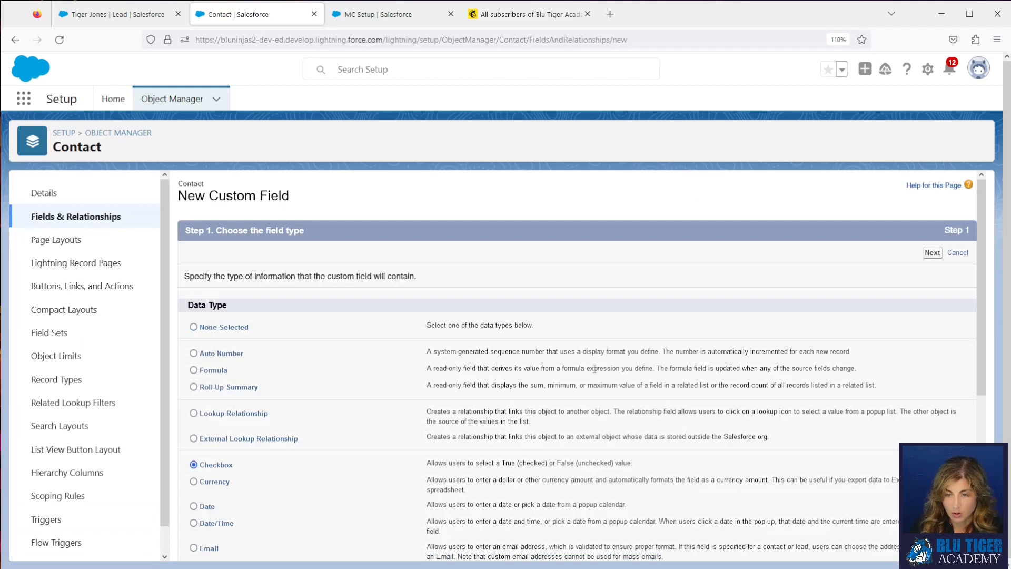
pyautogui.click(933, 253)
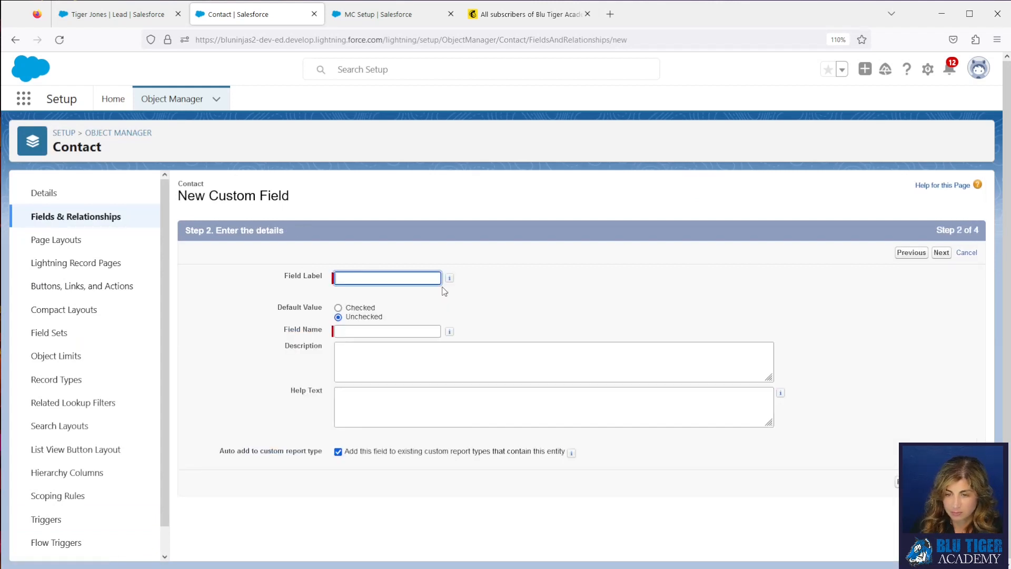
# - Label the contact field MC Email Opt Out with help text "This checkbox will trigger an automation in Mailchimp to unsubscribe the Contact in Mailchimp"
pyautogui.click(390, 279)
pyautogui.write('MC')
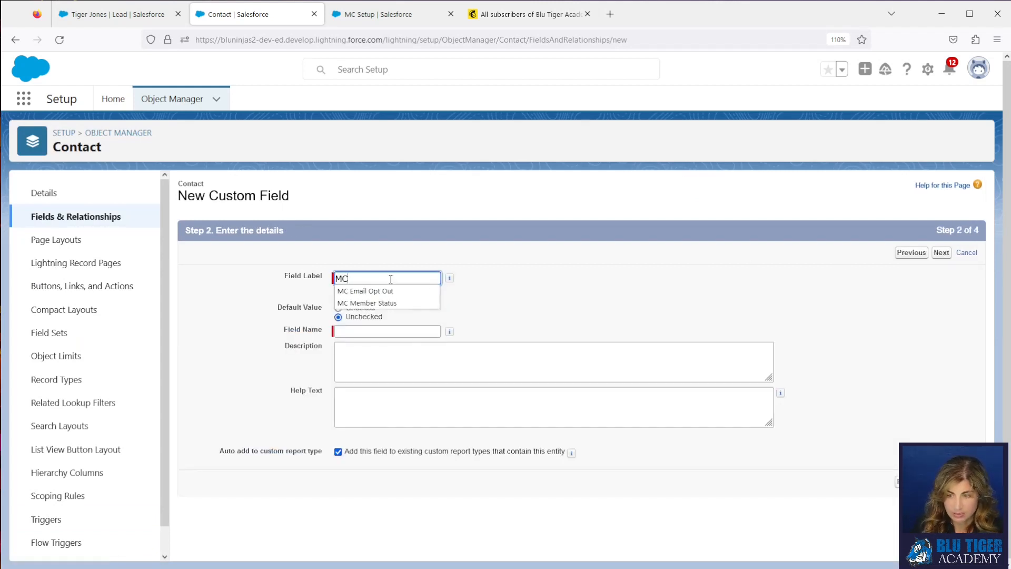
pyautogui.click(383, 291)
pyautogui.click(378, 409)
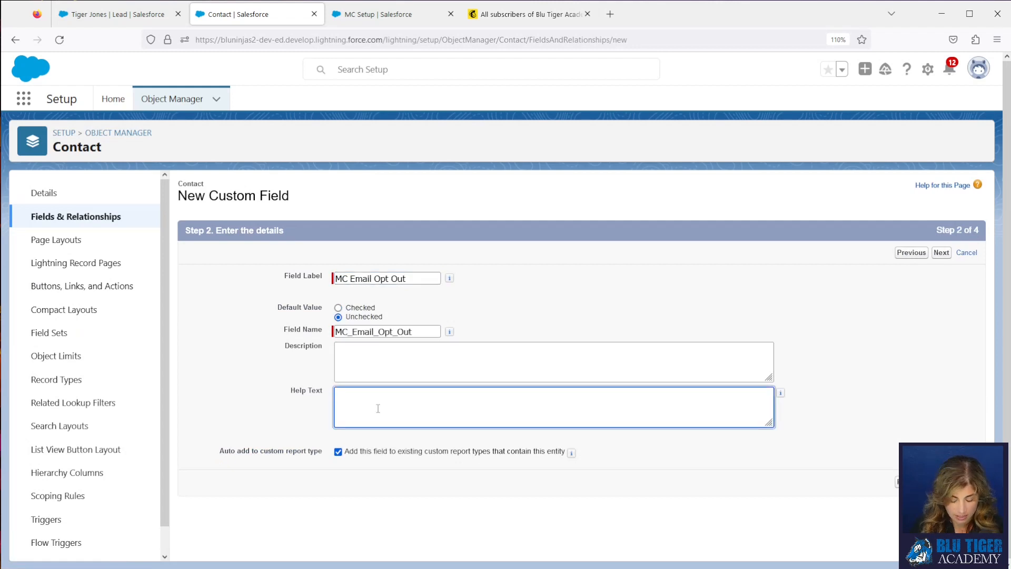
pyautogui.write('This checkbox will trigger an automation in Mailchimp to unsubscribe the Contact in Mailchimp')
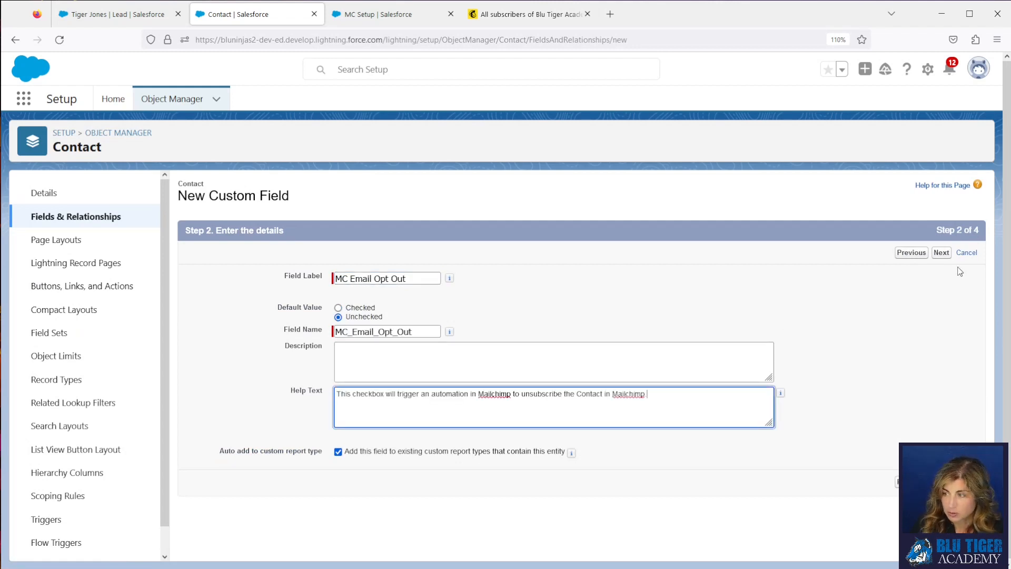
# - Accept the default field-level security and all contact page layouts, and save the new contact field
pyautogui.click(942, 253)
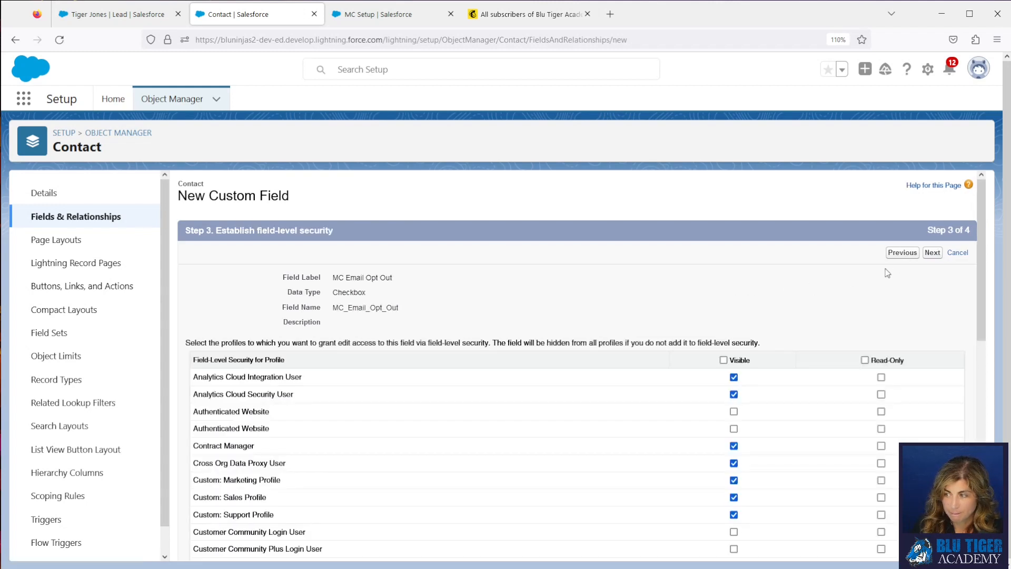
pyautogui.click(928, 261)
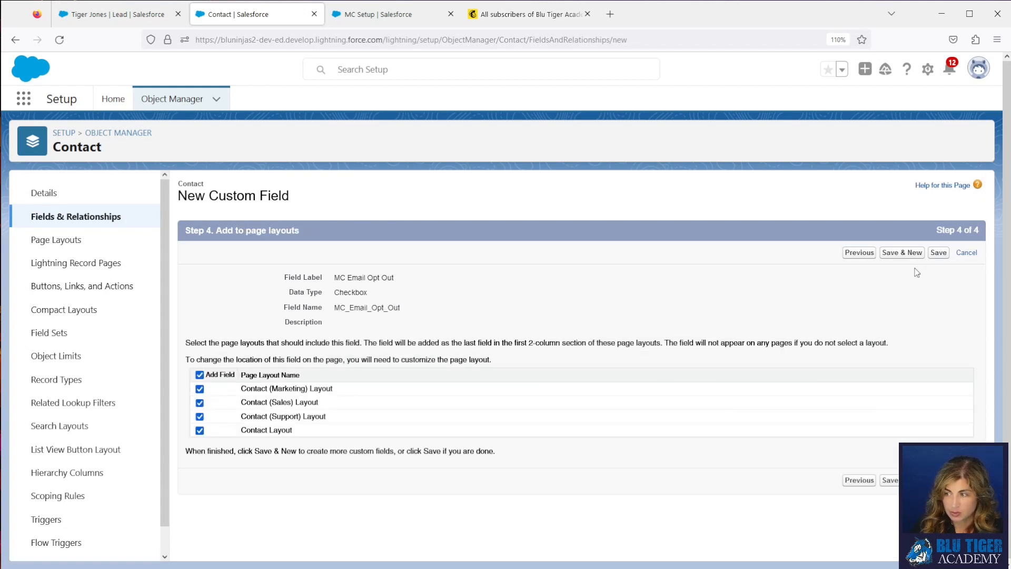
pyautogui.click(937, 255)
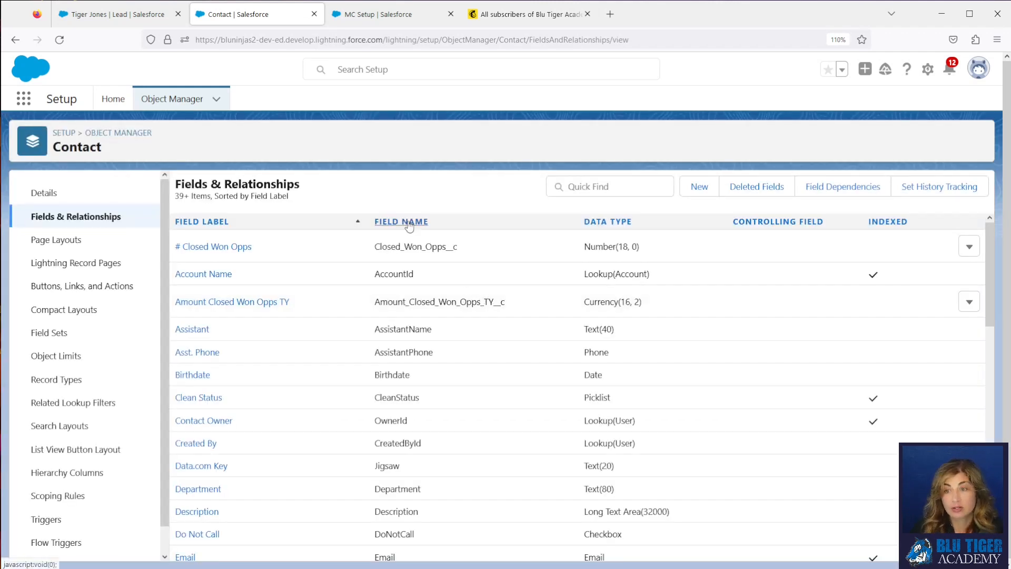
# - Open the Blu Tiger Academy audience's field mappings from MC Setup and add a Text audience field named MC Email Opt Out
pyautogui.click(375, 21)
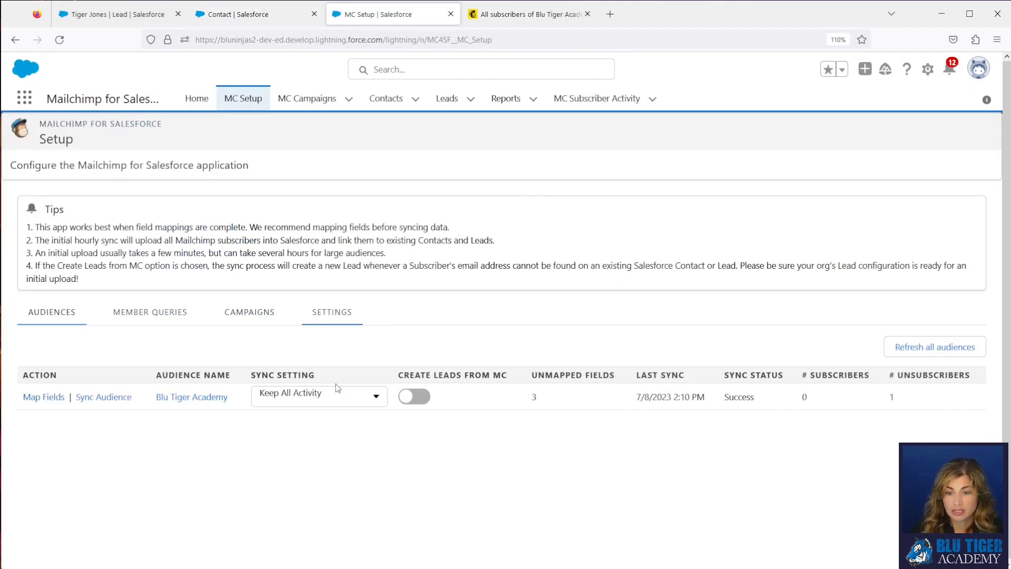
pyautogui.click(41, 399)
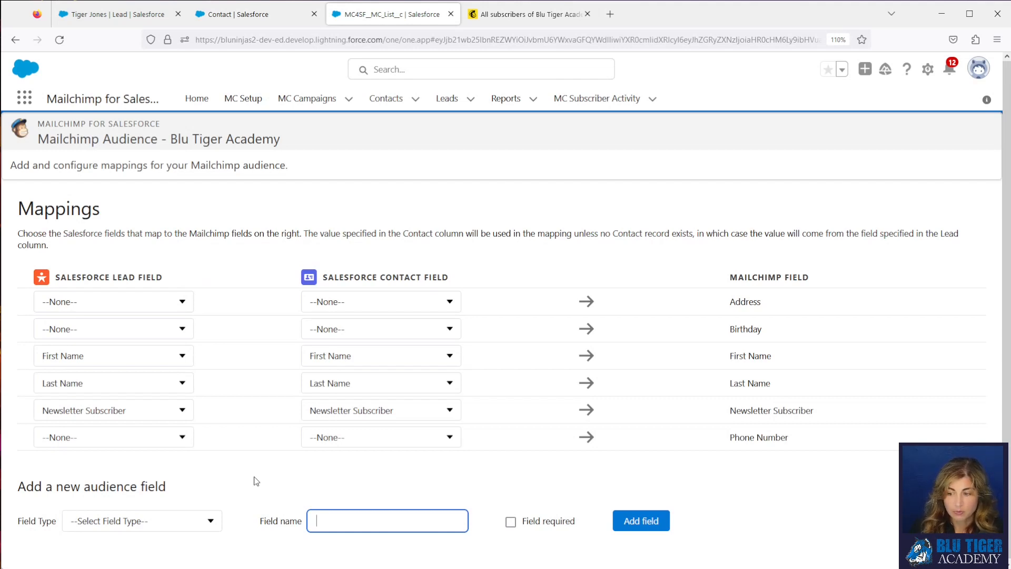
pyautogui.click(207, 519)
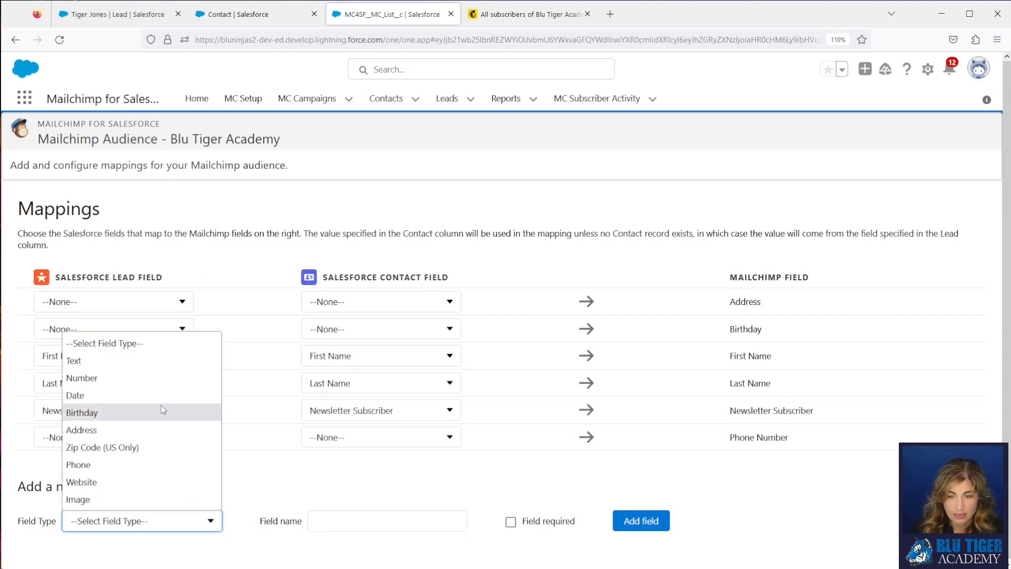
pyautogui.click(158, 361)
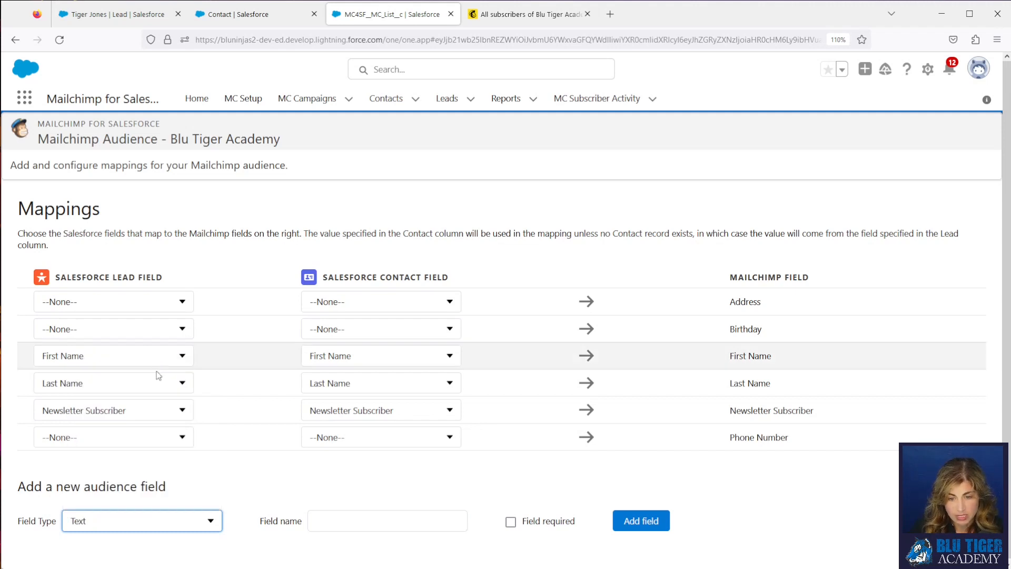
pyautogui.click(319, 520)
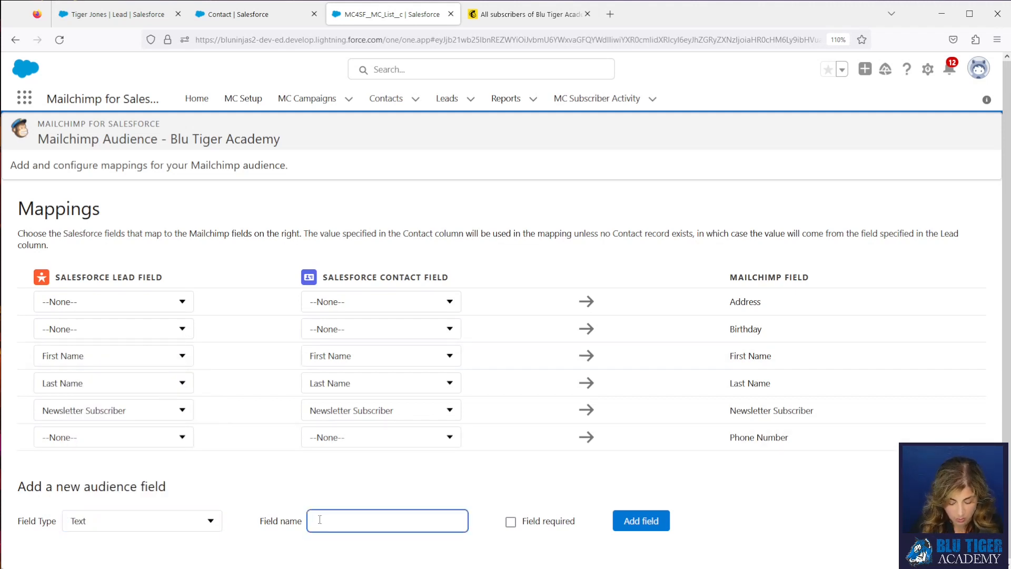
pyautogui.write('MC')
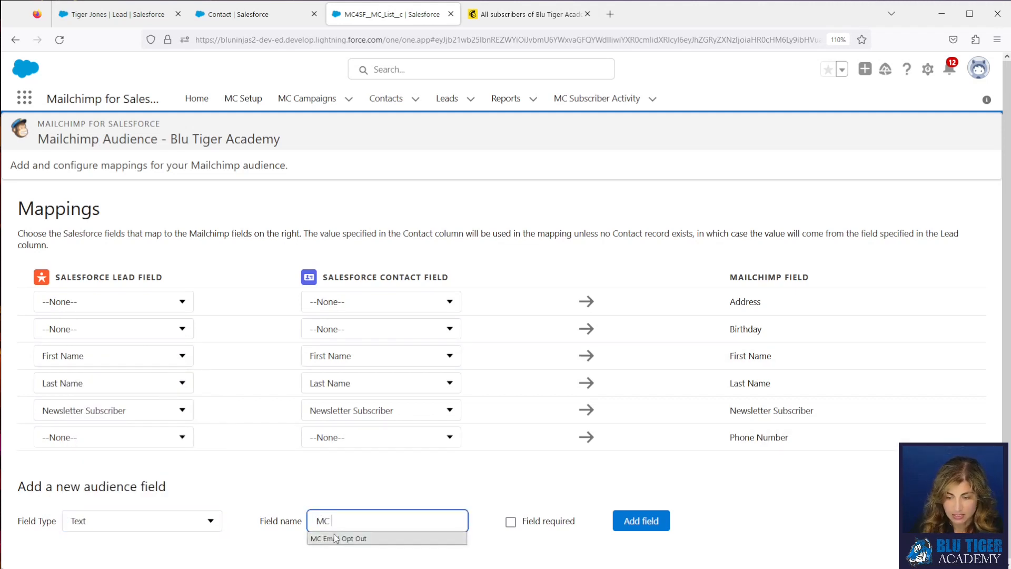
pyautogui.click(338, 538)
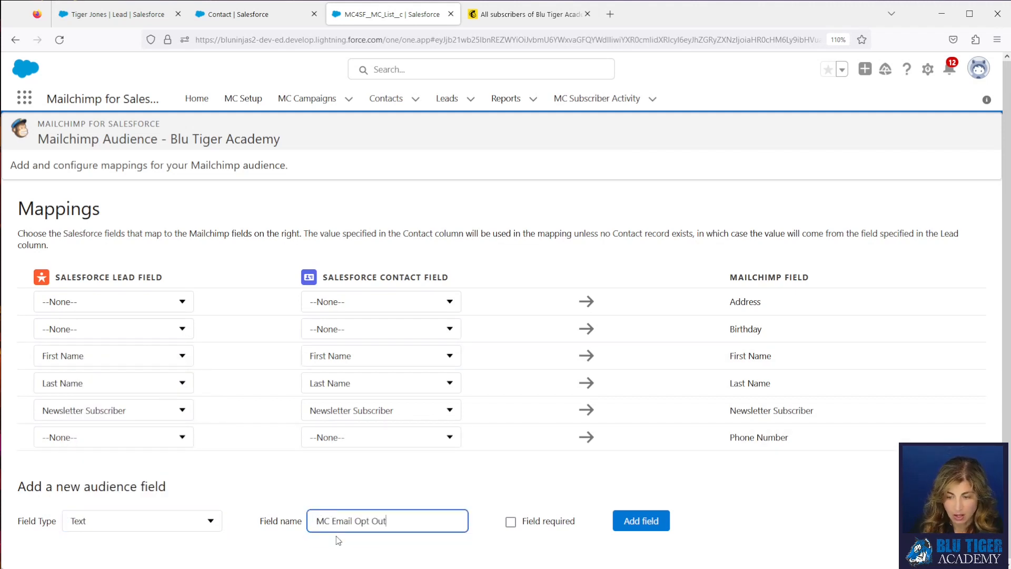
pyautogui.click(632, 527)
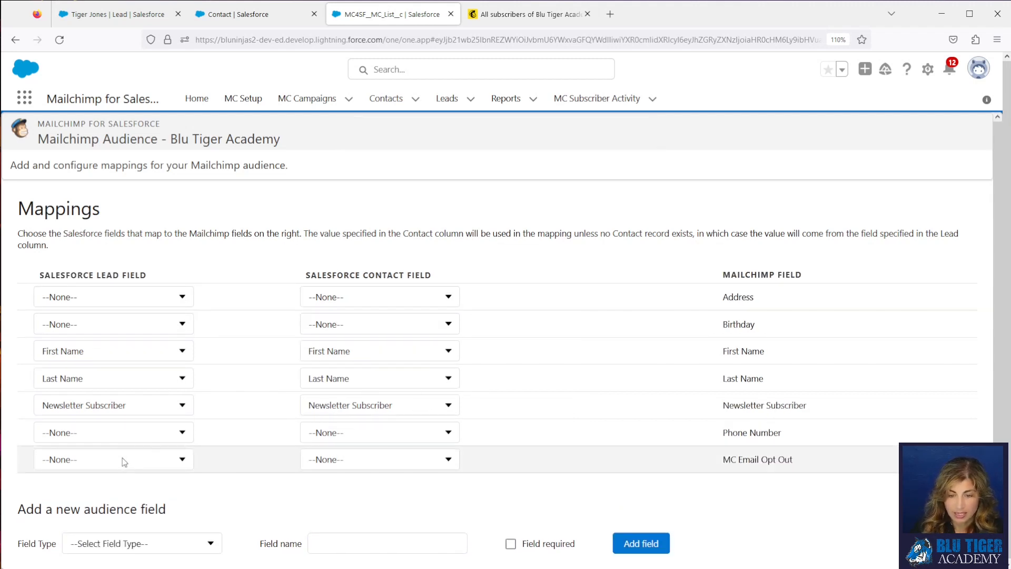
# - Map the Salesforce lead field MC Email Opt Out to the Mailchimp field MC Email Opt Out
pyautogui.click(122, 459)
pyautogui.scroll(-3, 125, 343)
pyautogui.scroll(-10, 124, 343)
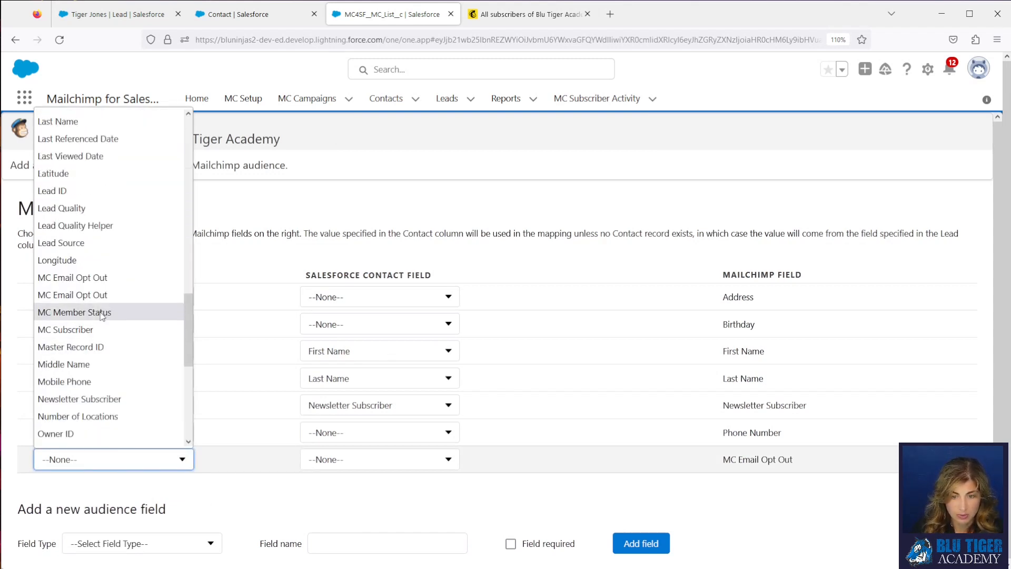
pyautogui.click(73, 277)
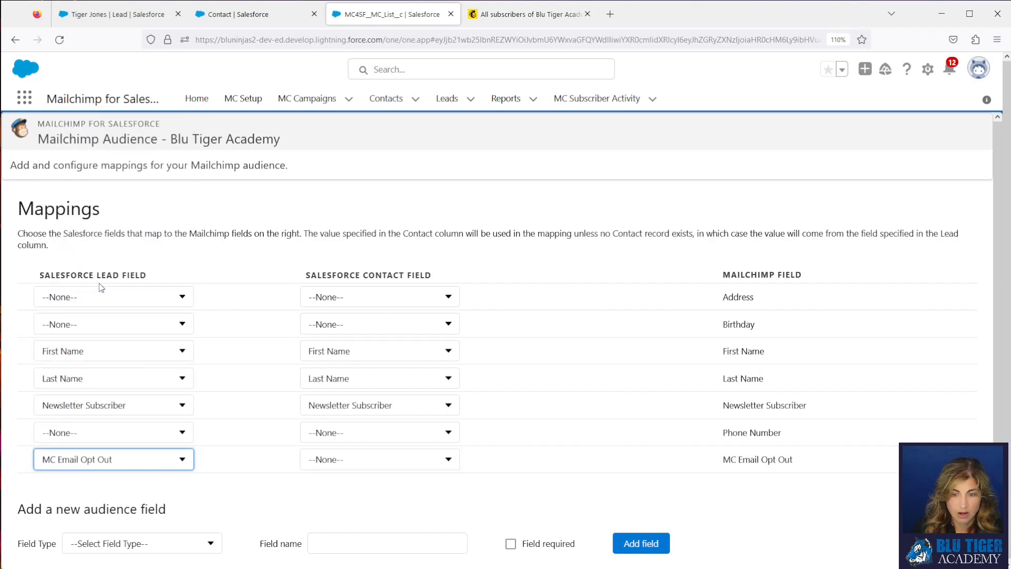
# - Map the Salesforce contact field MC Email Opt Out to the Mailchimp field MC Email Opt Out and return to MC Setup
pyautogui.click(350, 458)
pyautogui.scroll(-10, 368, 380)
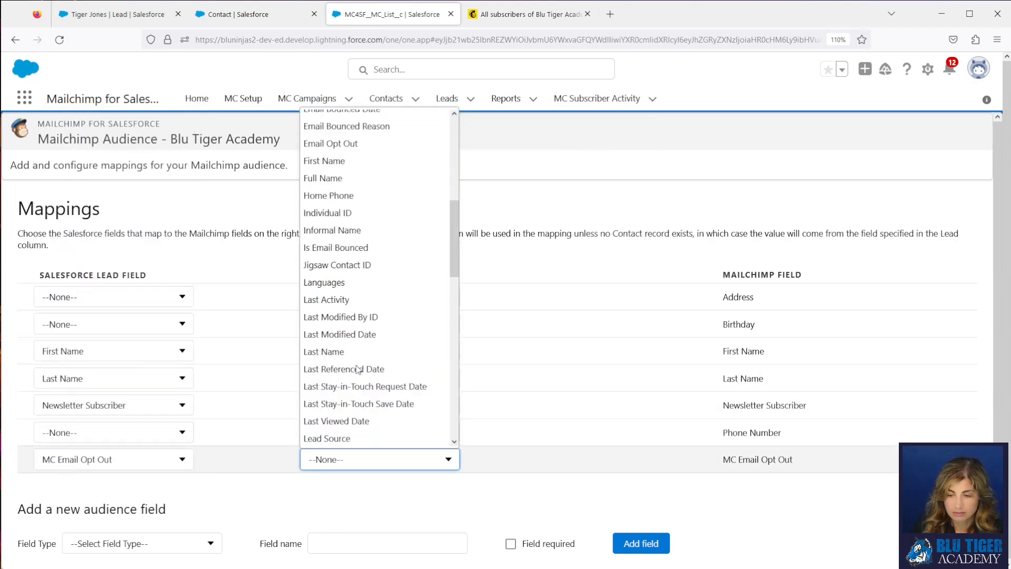
pyautogui.scroll(-2, 358, 369)
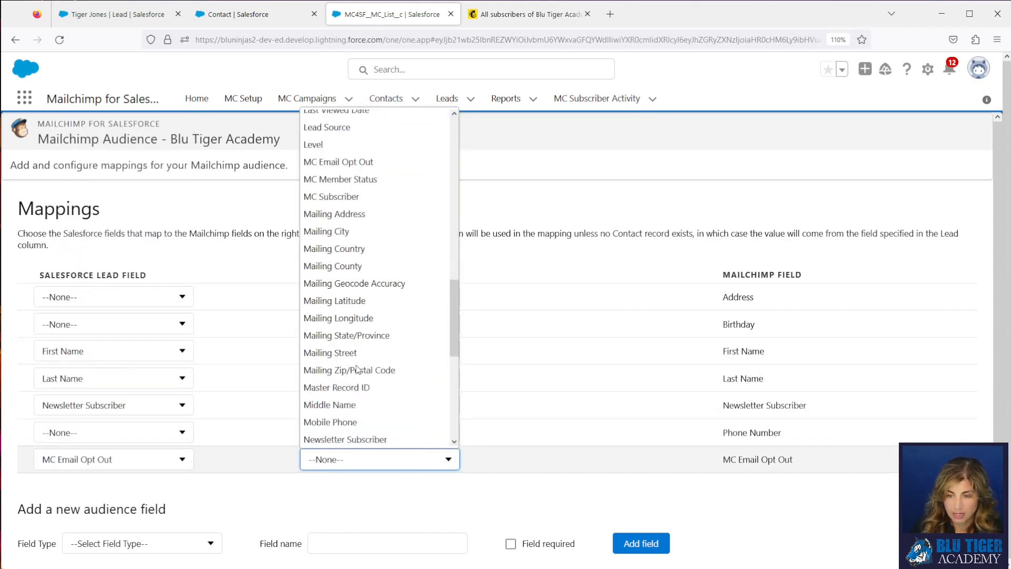
pyautogui.click(353, 161)
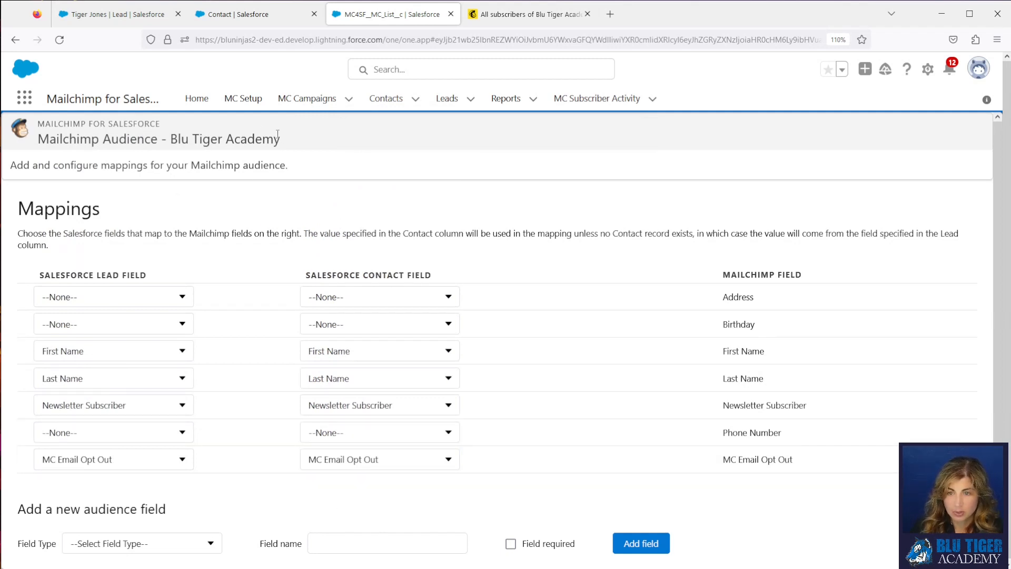
pyautogui.click(237, 111)
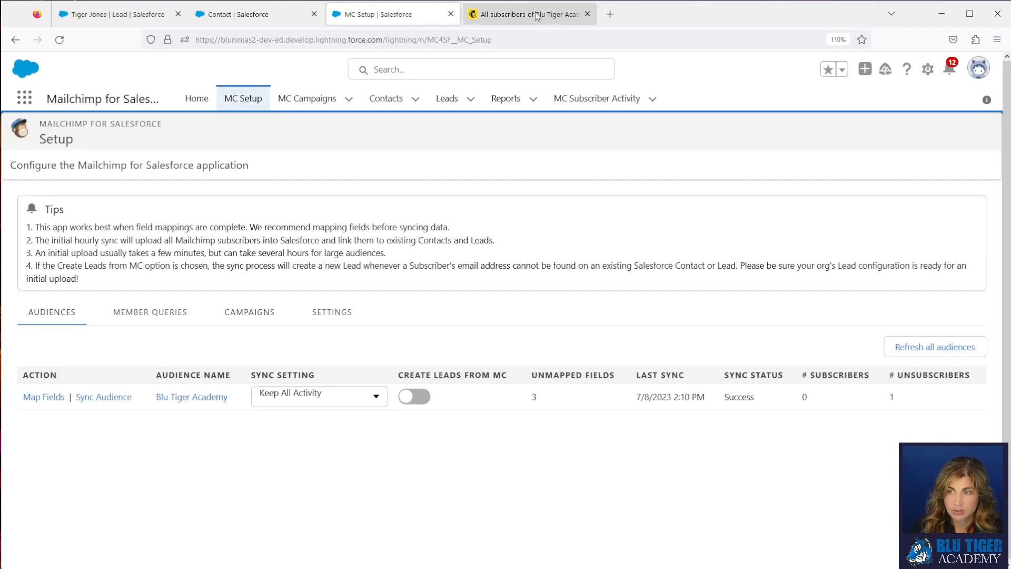
# - Switch to Mailchimp, open the first listed contact's profile, and check its MC Email Opt Out field and value
pyautogui.click(536, 16)
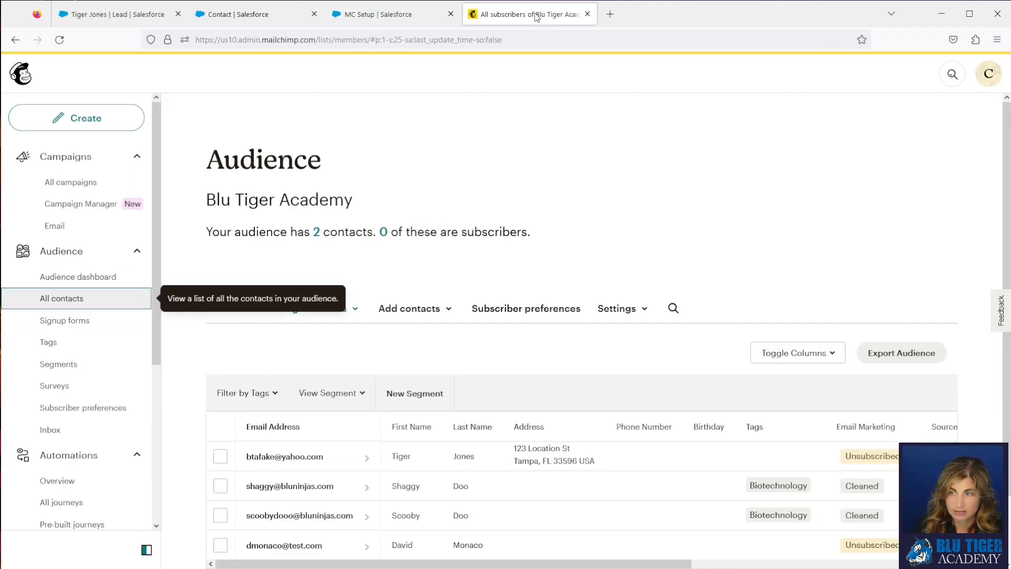
pyautogui.click(272, 463)
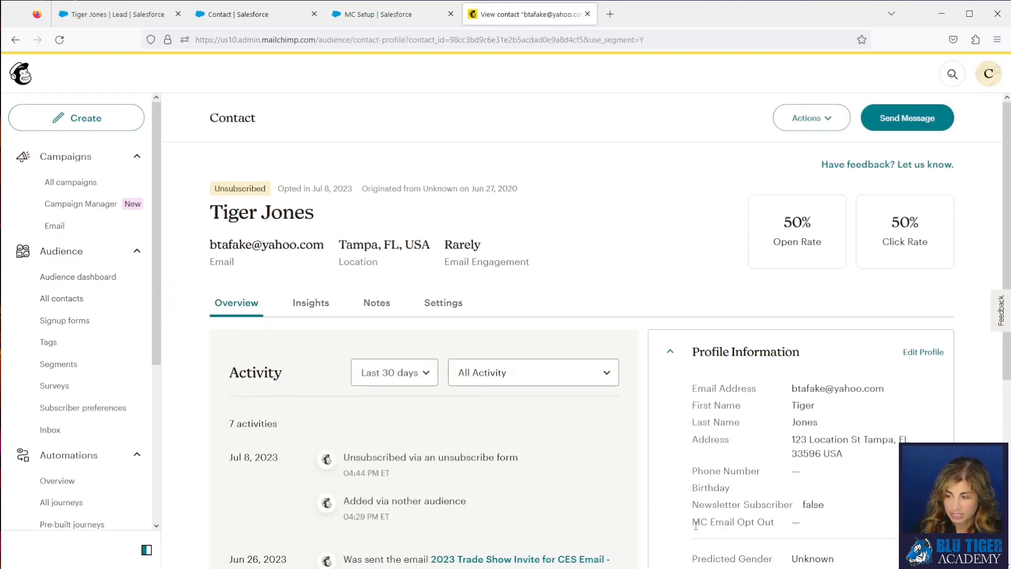
pyautogui.moveTo(694, 523); pyautogui.dragTo(775, 525)
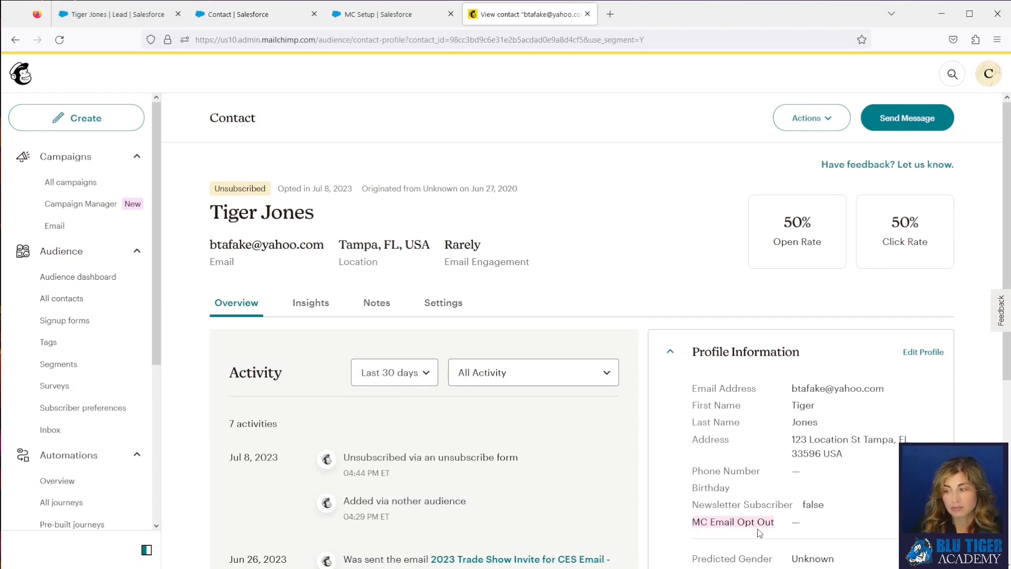
pyautogui.moveTo(801, 524); pyautogui.dragTo(791, 525)
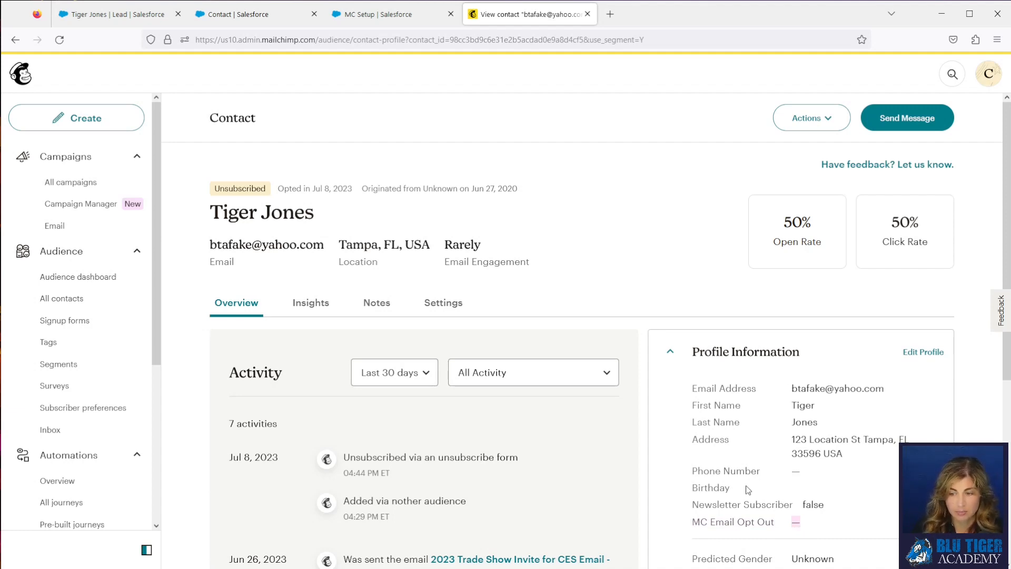
# - Sync all leads and contacts of the Blu Tiger Academy audience from Salesforce MC Setup, and reload the contact's profile in Mailchimp
pyautogui.click(387, 14)
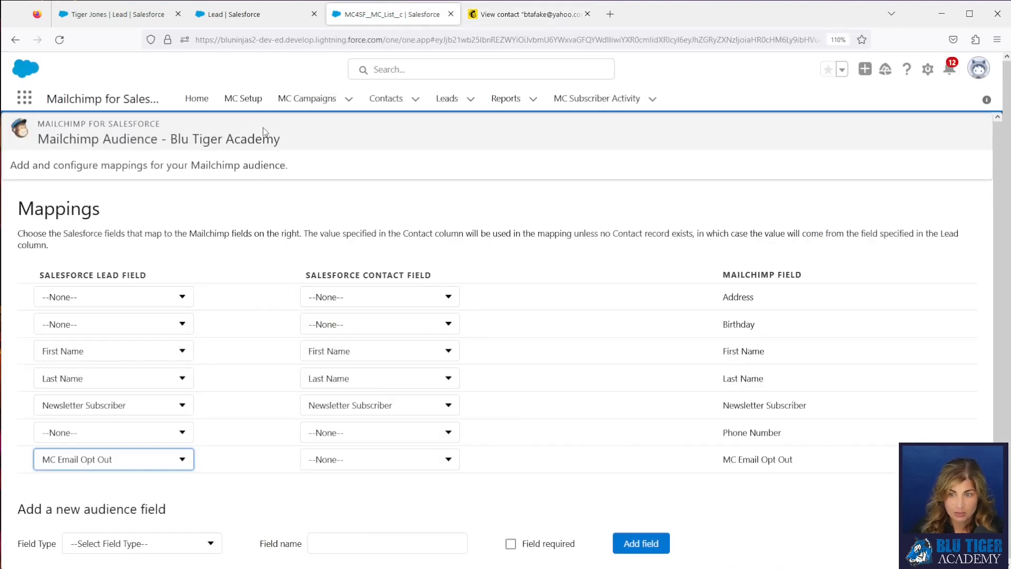
pyautogui.click(243, 98)
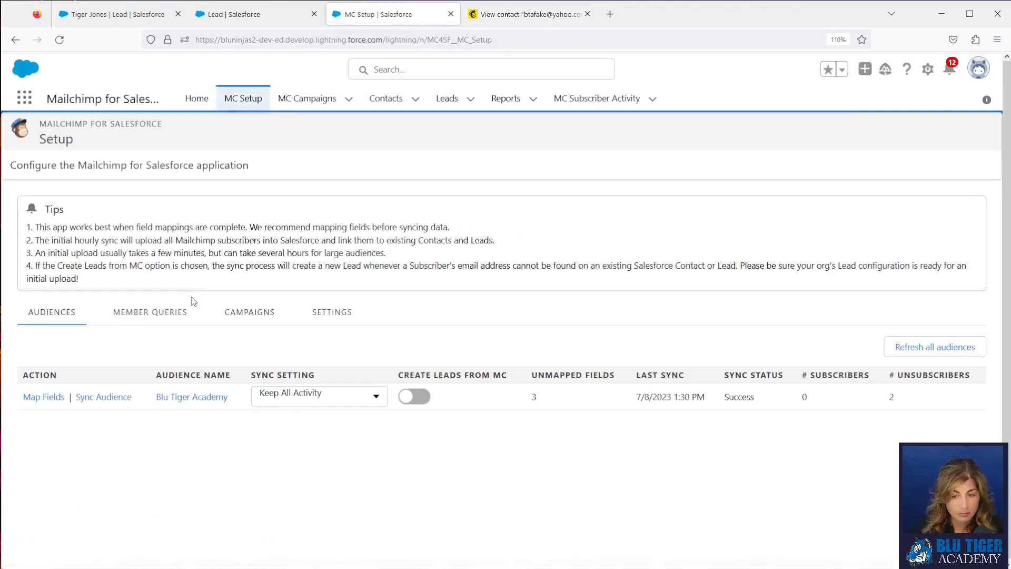
pyautogui.click(103, 396)
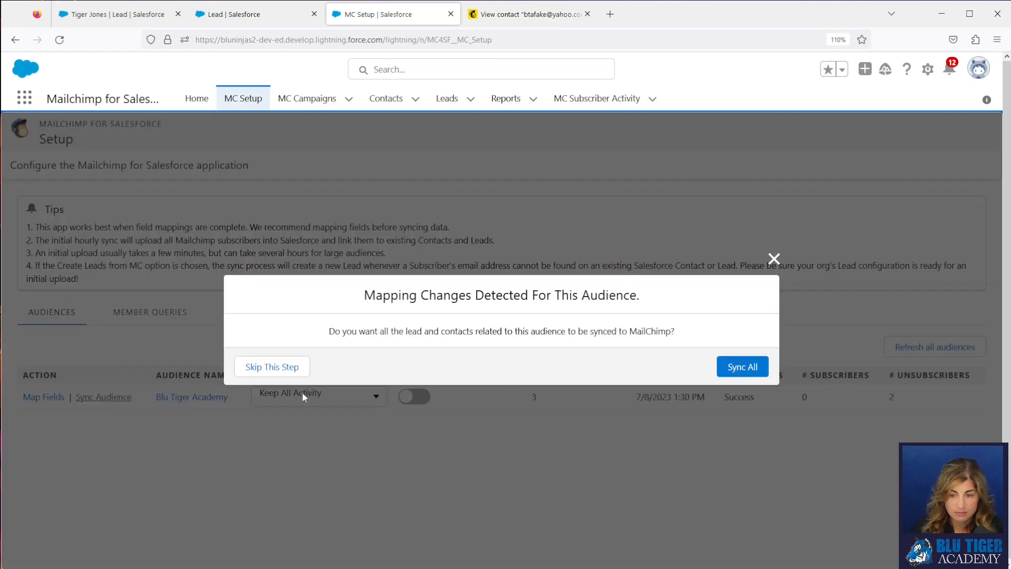
pyautogui.click(752, 367)
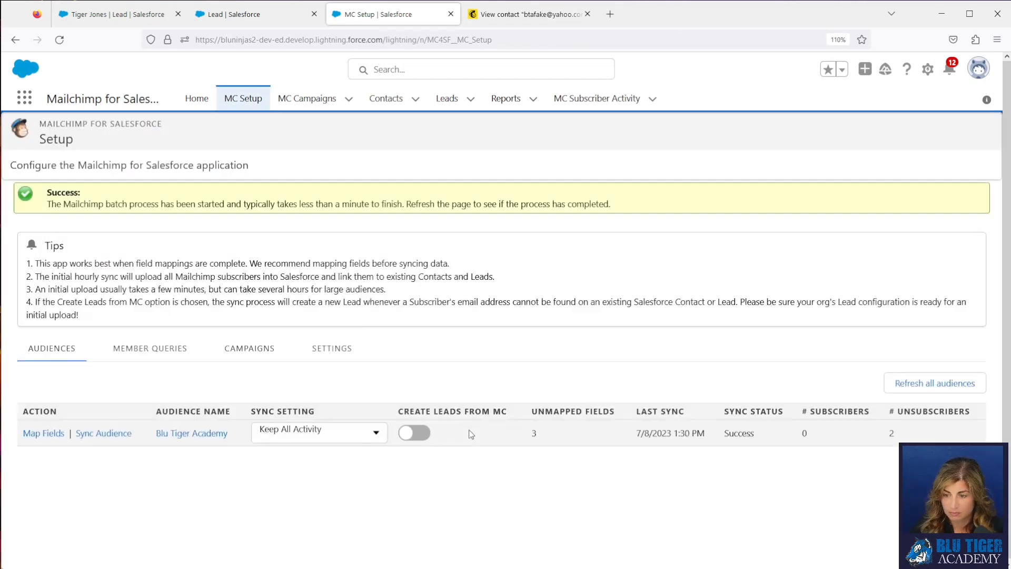
pyautogui.click(494, 16)
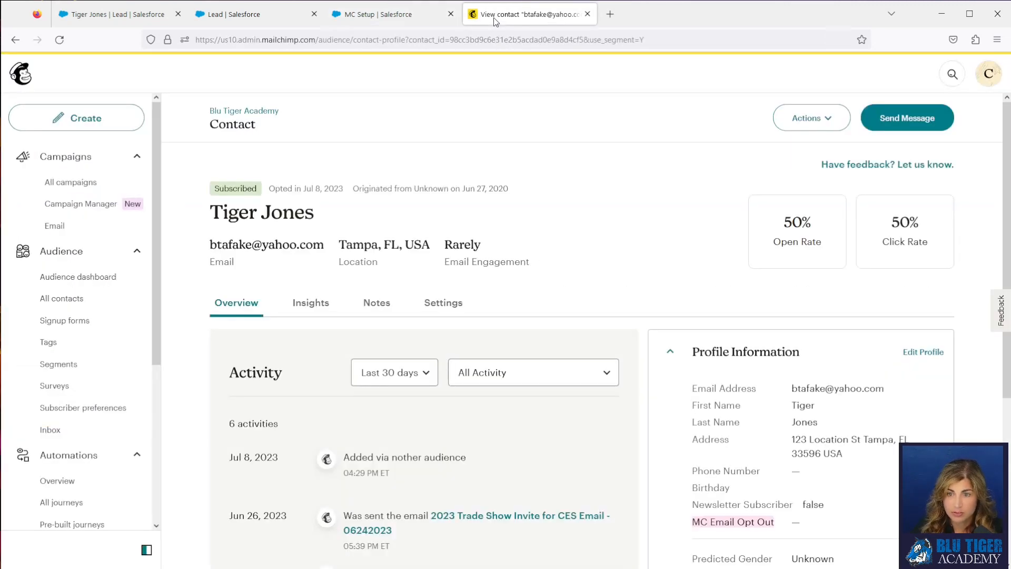
pyautogui.click(56, 46)
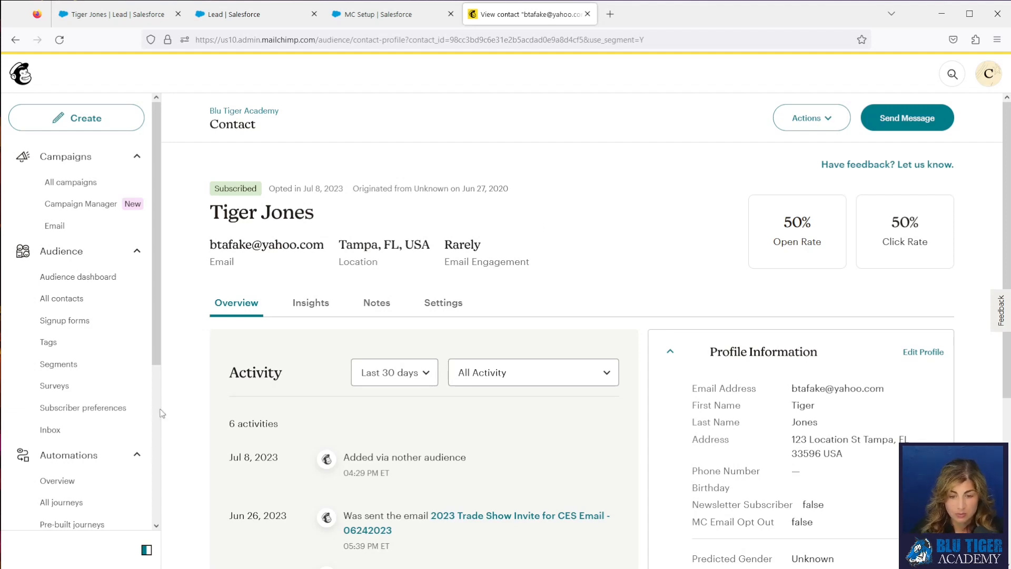
# - Create a customer journey from scratch named "Unsubscribe in Salesforce -> Unsubscribe from Mailchimp" and start building it
pyautogui.scroll(-2, 95, 470)
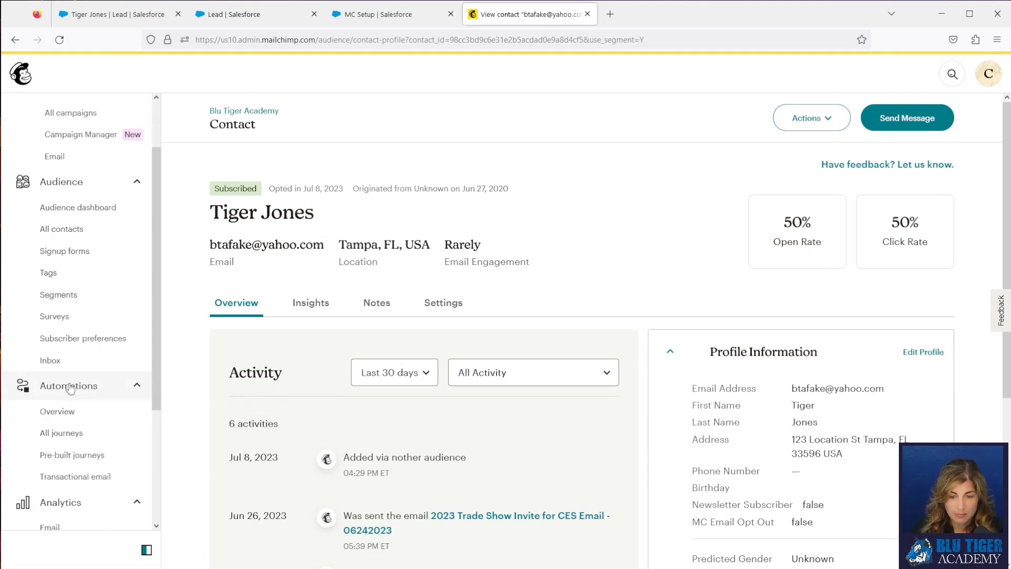
pyautogui.click(66, 437)
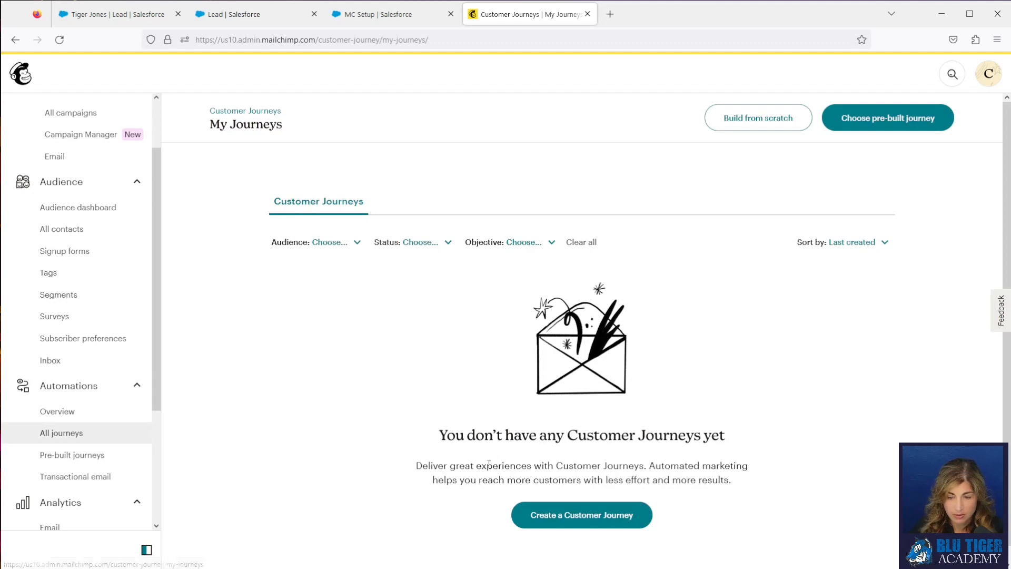
pyautogui.click(598, 517)
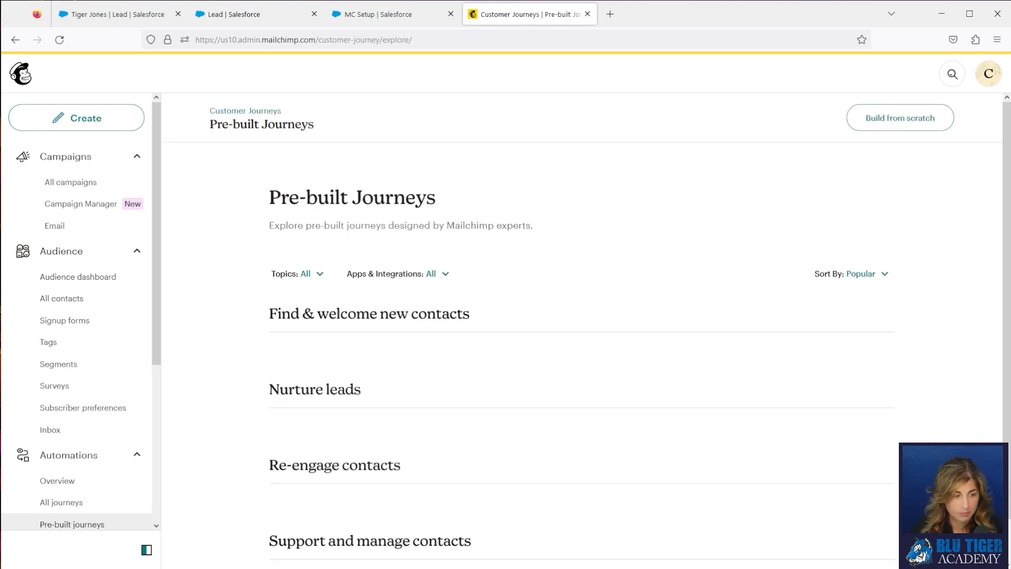
pyautogui.click(884, 124)
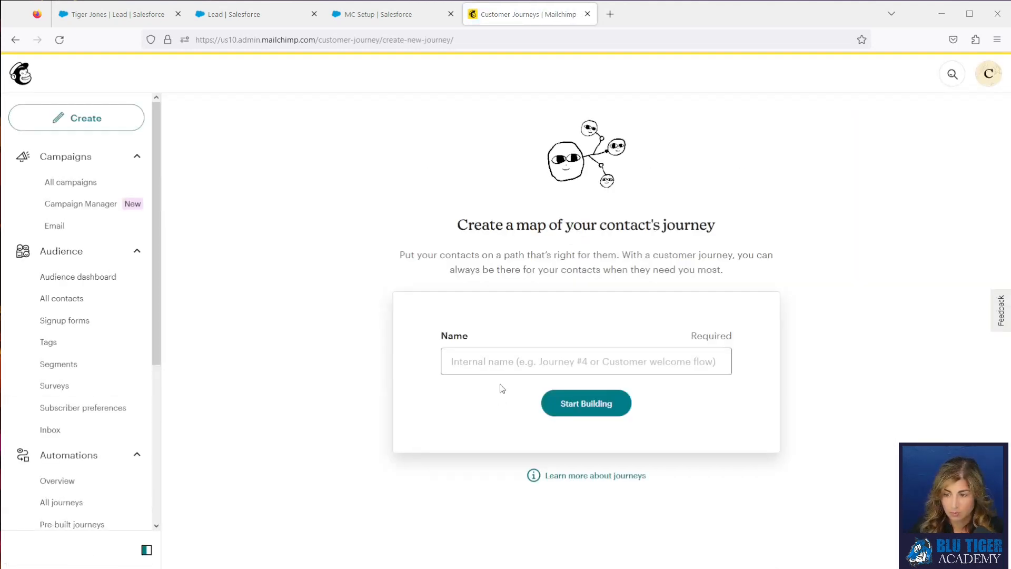
pyautogui.click(497, 362)
pyautogui.write('Unsubscribe in Salesforce -> Unsubscribe from Mailchimp')
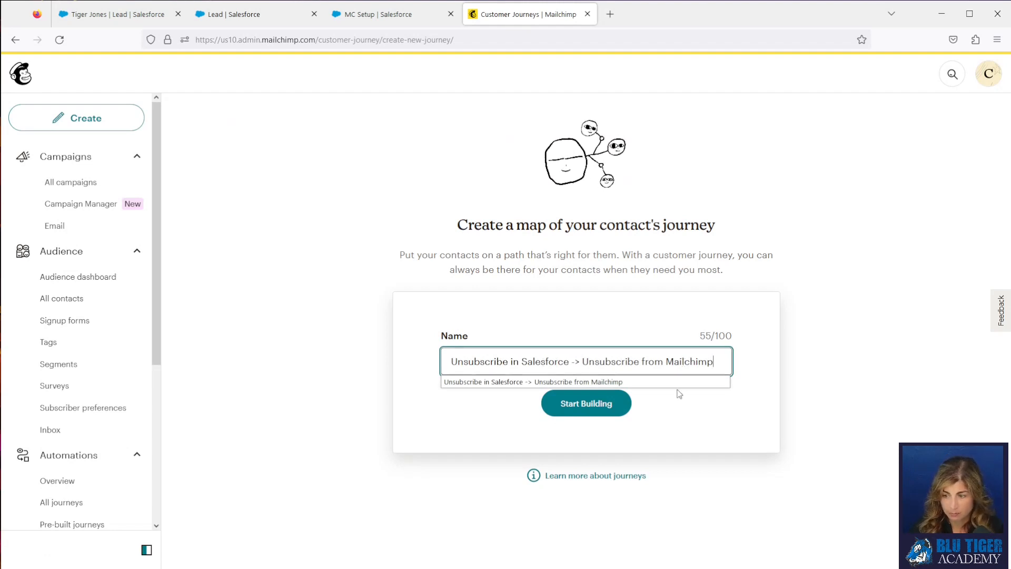
pyautogui.click(606, 404)
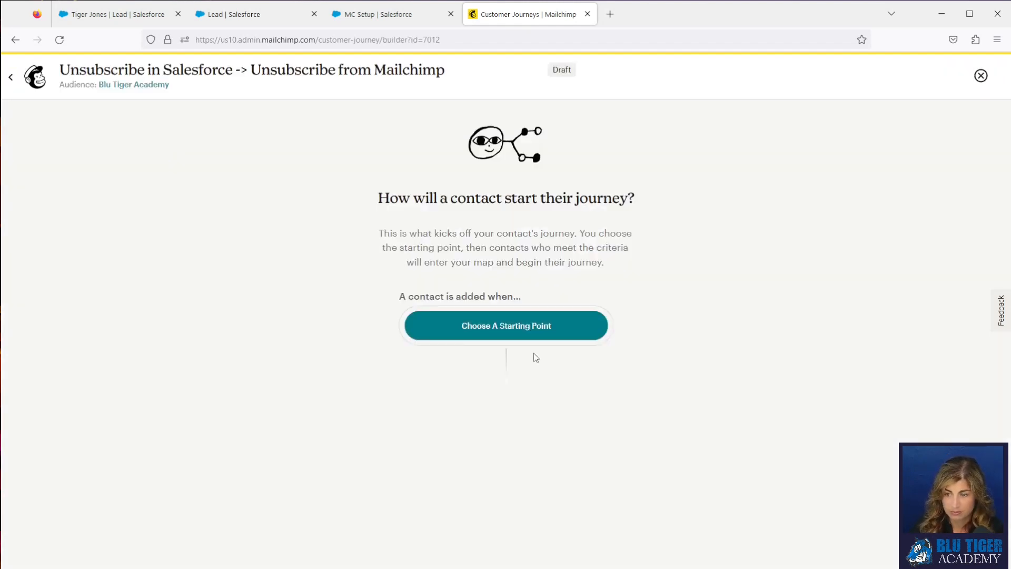
# - Save an "Audience field changes" starting point that triggers when MC Email Opt Out changes to "true"
pyautogui.click(527, 326)
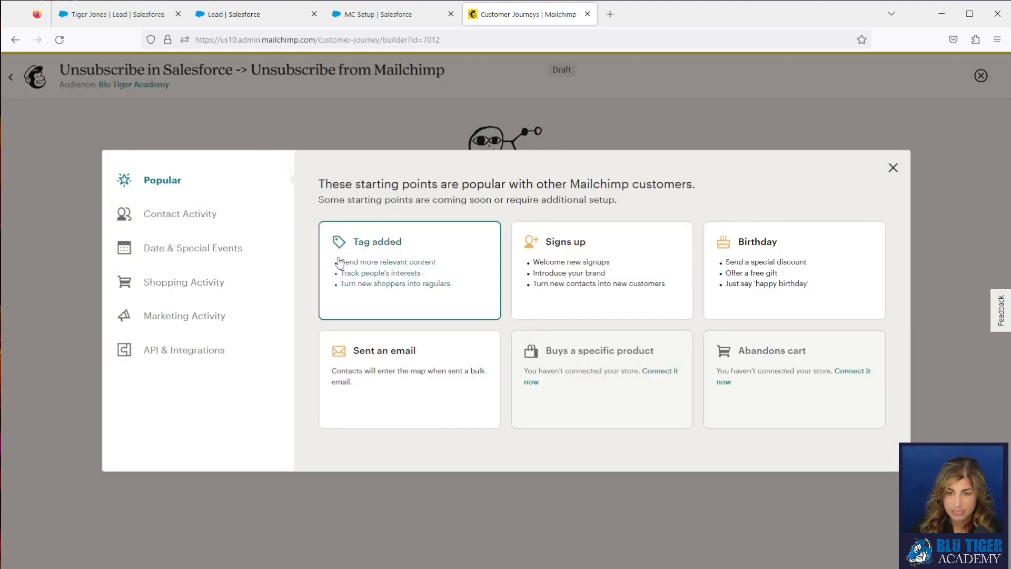
pyautogui.click(191, 219)
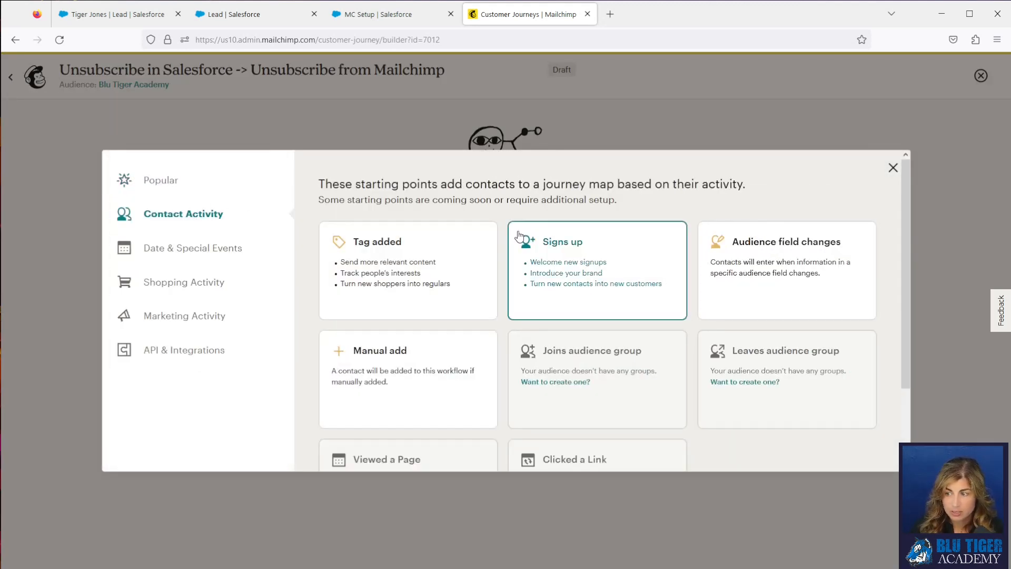
pyautogui.click(746, 275)
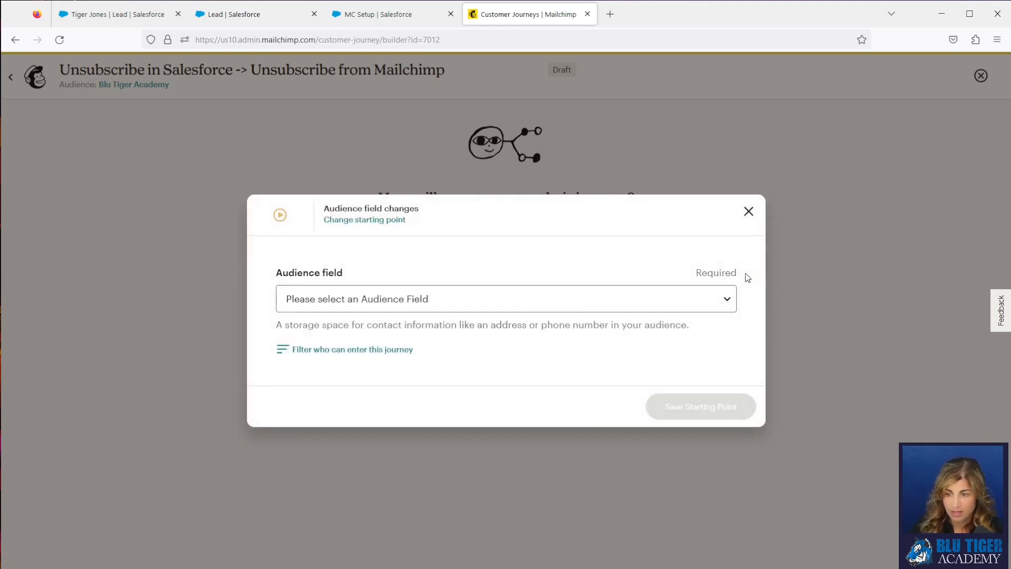
pyautogui.click(485, 298)
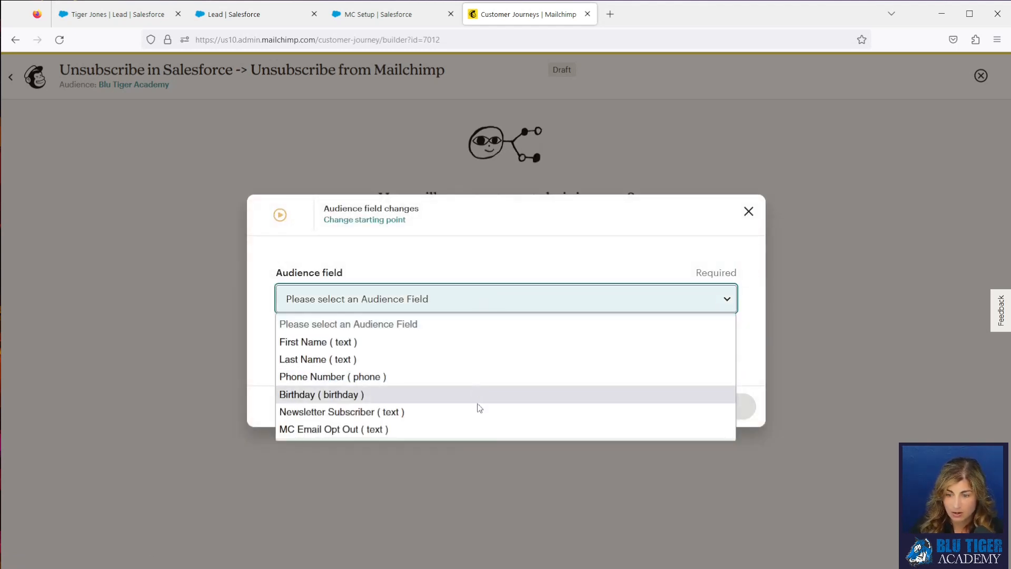
pyautogui.click(476, 428)
pyautogui.click(424, 340)
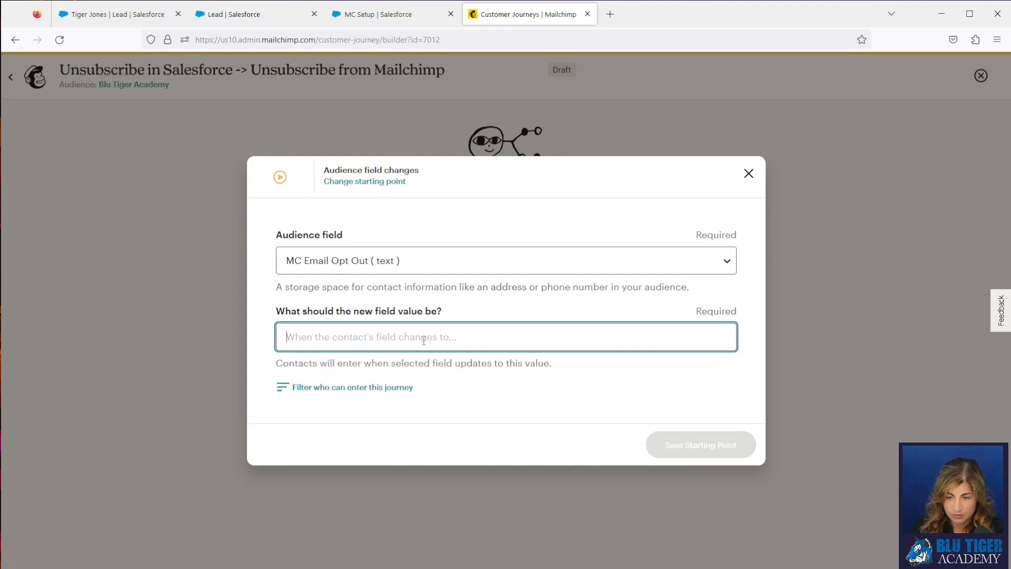
pyautogui.write('true')
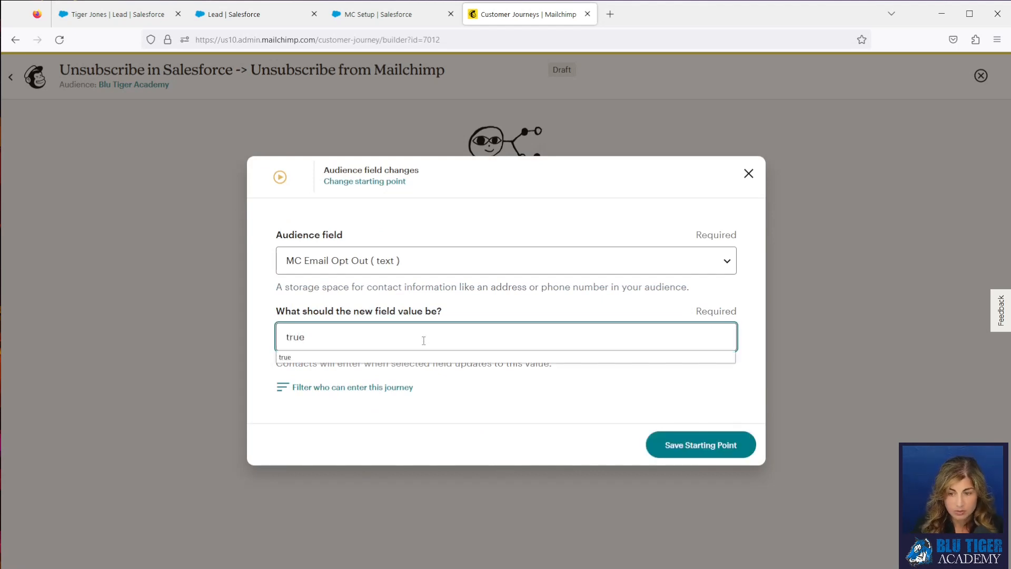
pyautogui.click(469, 313)
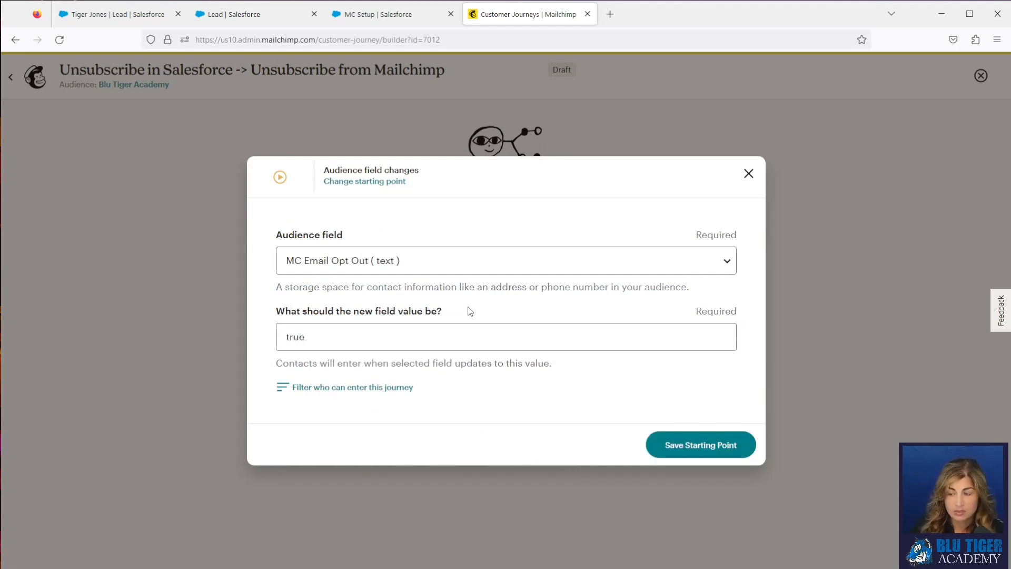
pyautogui.click(685, 445)
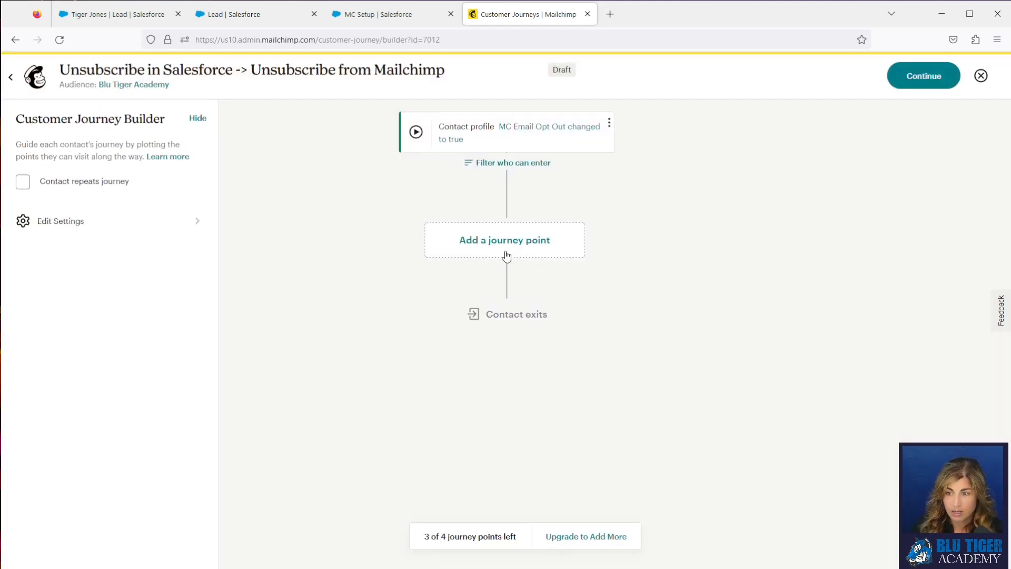
# - Add an Unsubscribe journey point after the starting point and save it with the Unsubscribe action
pyautogui.click(505, 250)
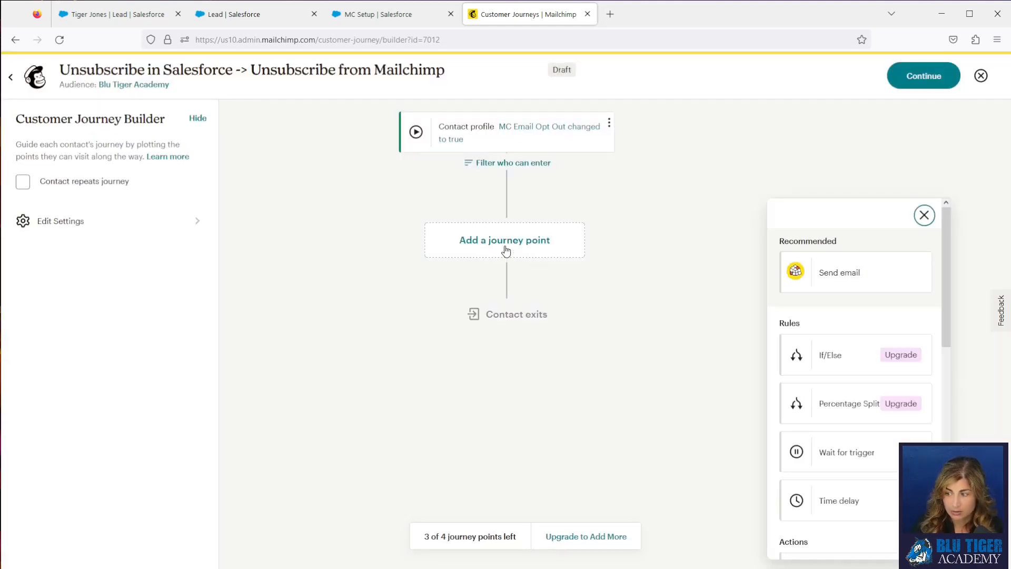
pyautogui.scroll(-6, 871, 388)
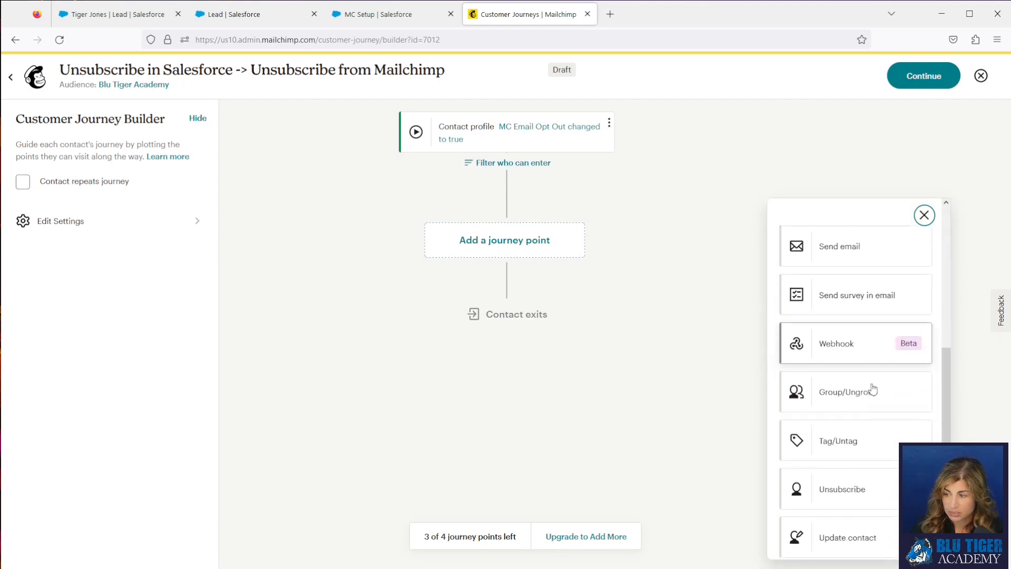
pyautogui.click(856, 480)
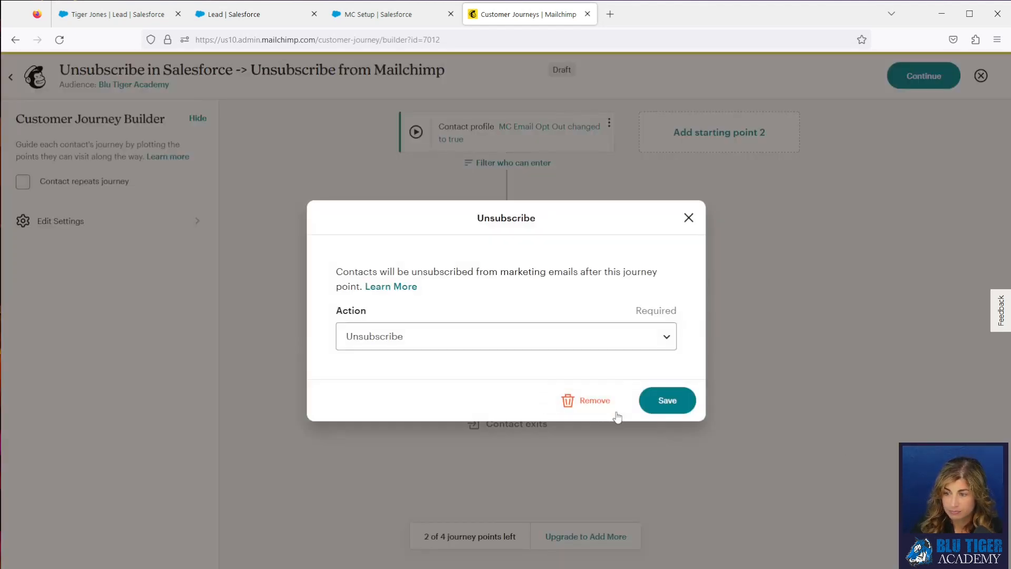
pyautogui.click(672, 401)
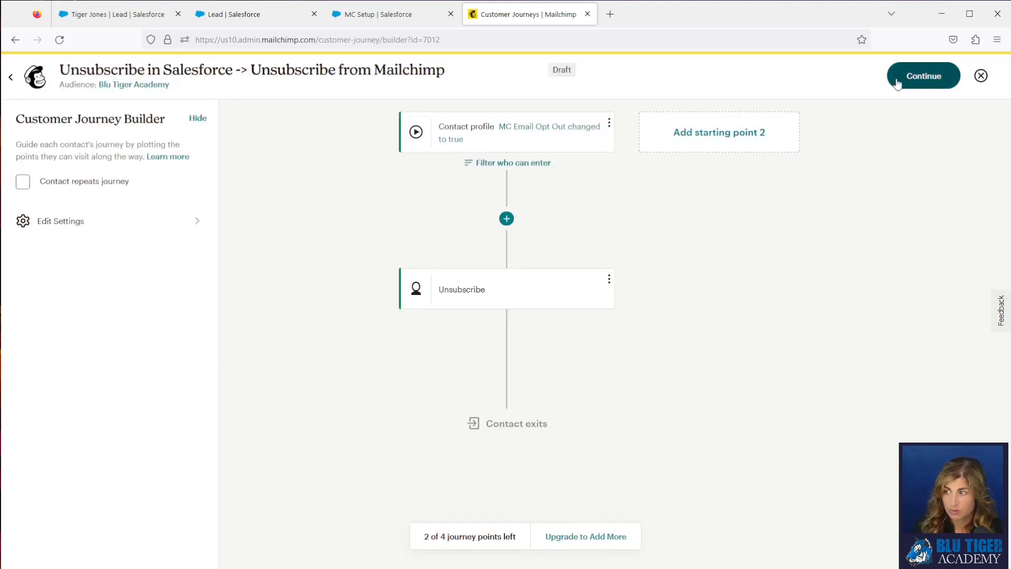
# - Turn on the customer journey without choosing a goal and view its journey map
pyautogui.click(910, 80)
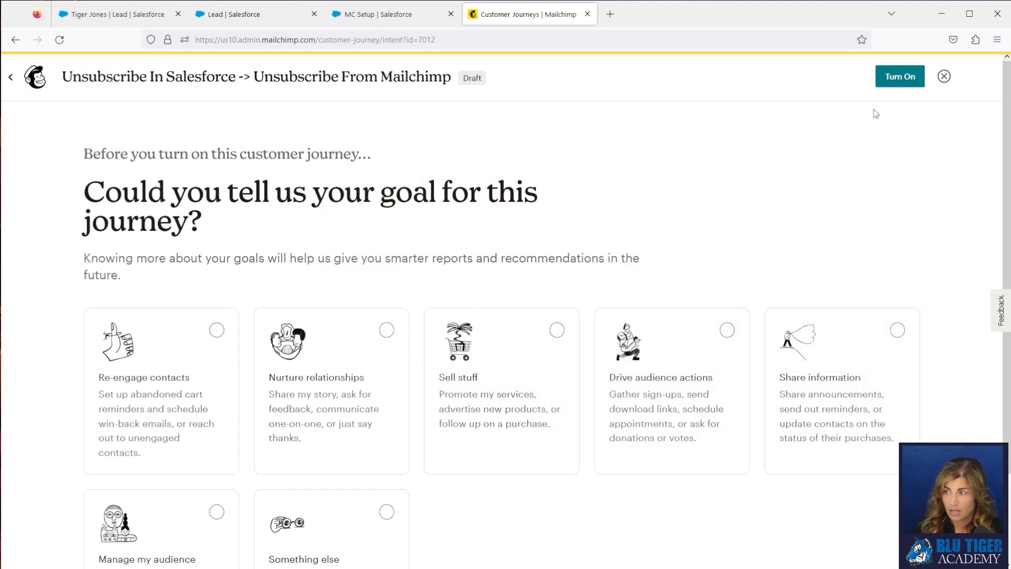
pyautogui.click(894, 80)
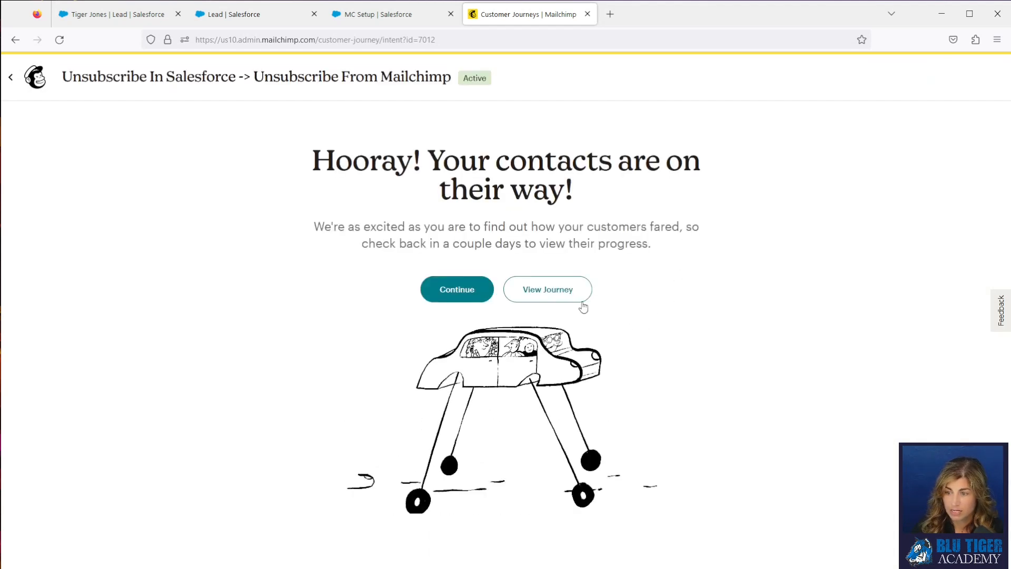
pyautogui.click(541, 296)
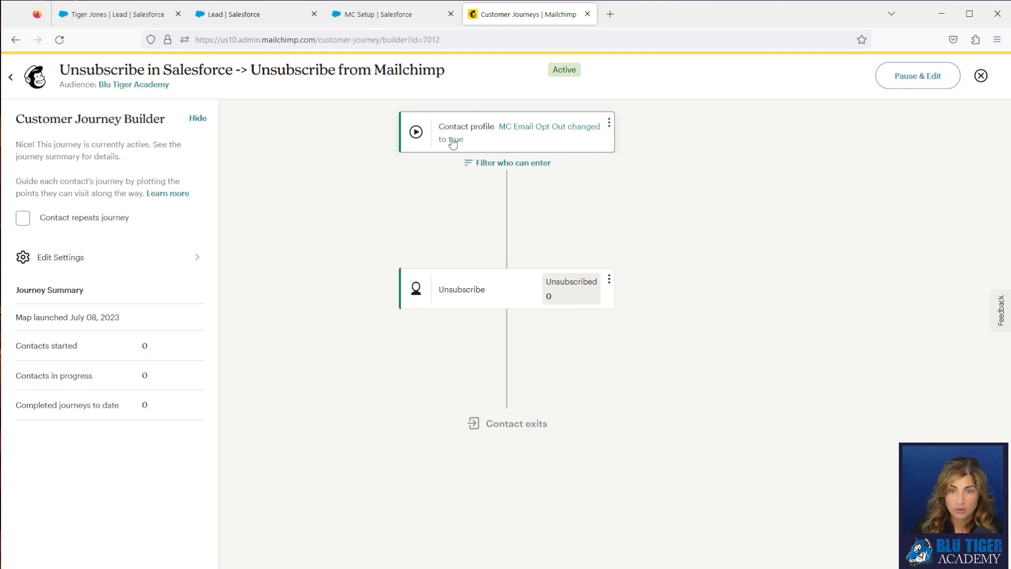
# - Switch to the lead record in Salesforce, clear its Do Not Contact, Email Opt Out and Do Not Call checkboxes, and save it
pyautogui.click(129, 16)
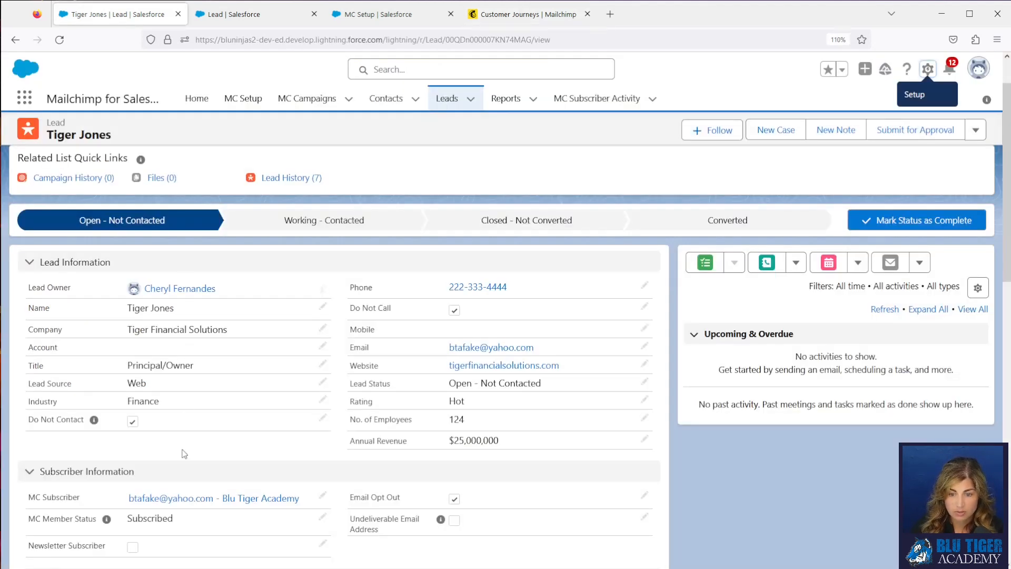
pyautogui.click(324, 418)
pyautogui.click(136, 403)
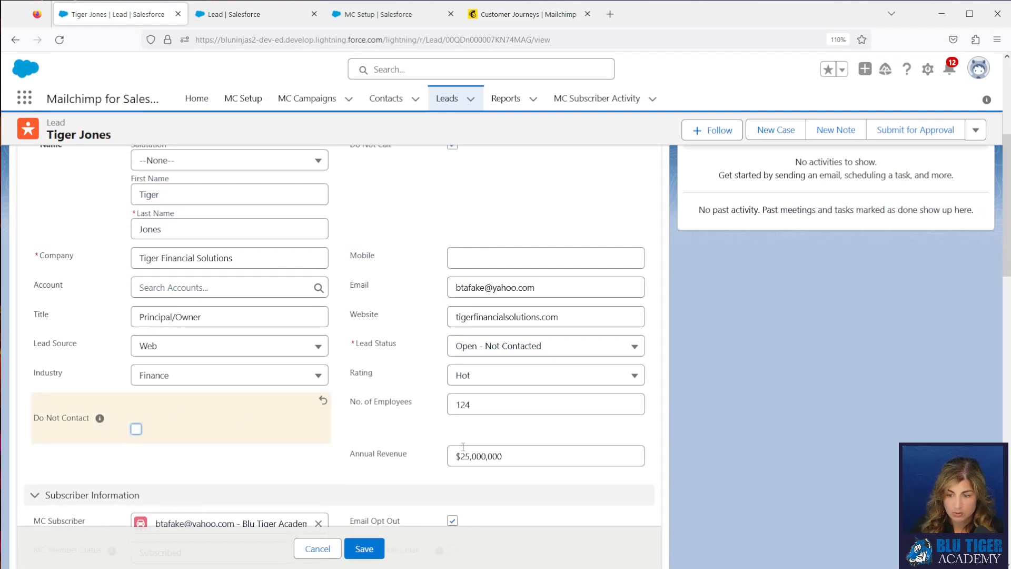
pyautogui.click(452, 521)
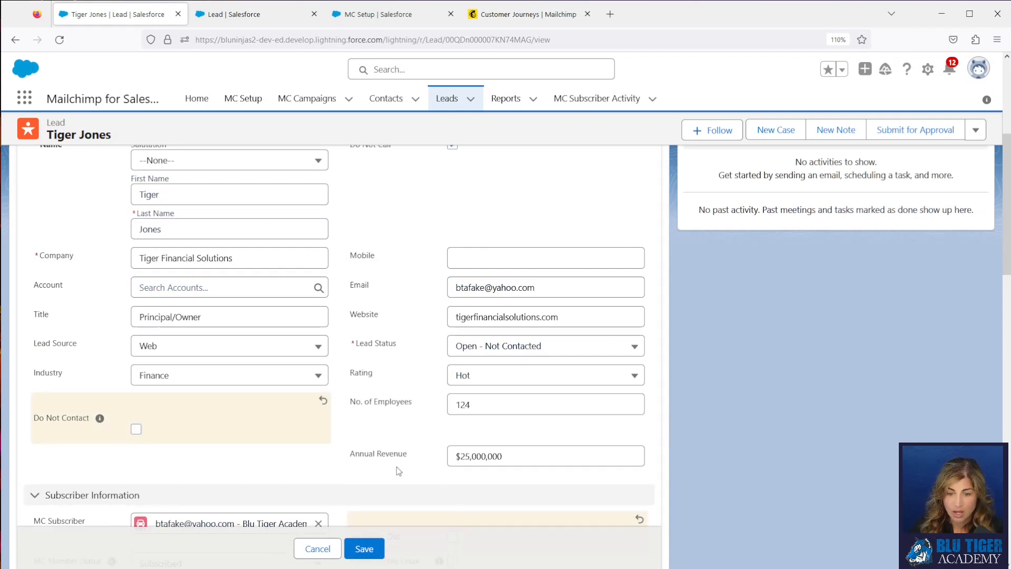
pyautogui.scroll(3, 416, 463)
pyautogui.click(452, 284)
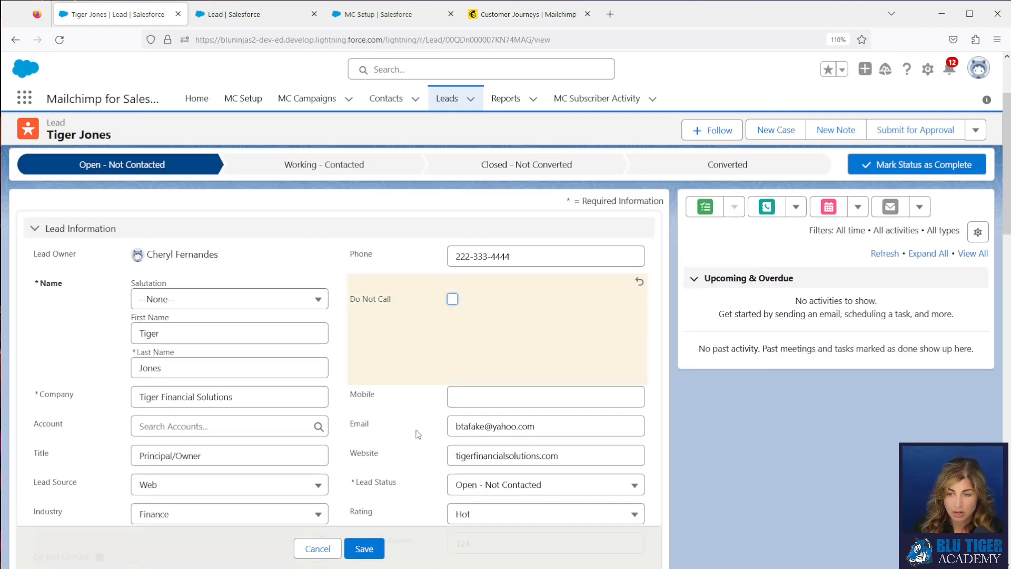
pyautogui.click(364, 548)
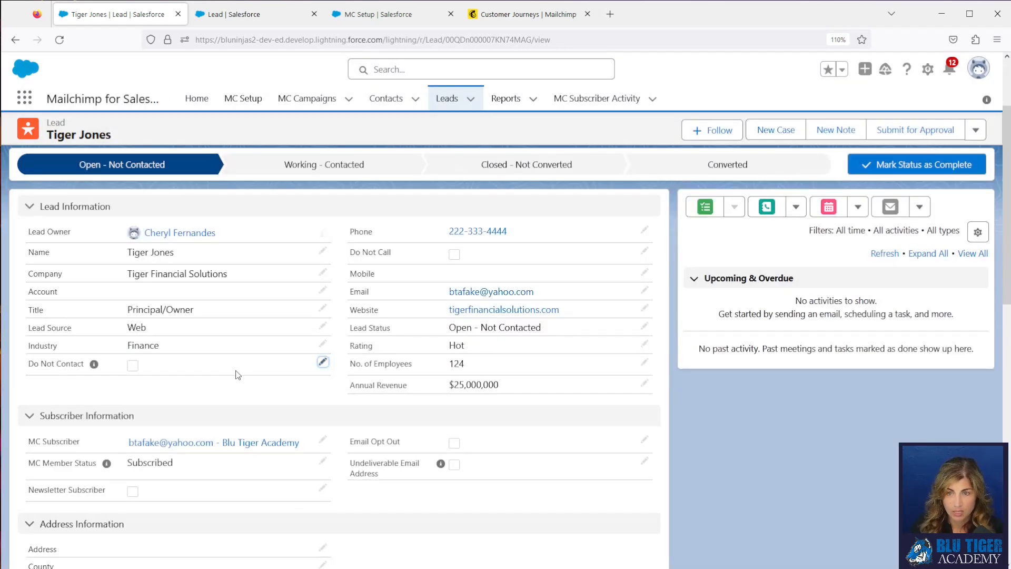
# - Search Salesforce Setup for "flow" and open the Flows list under Process Automation
pyautogui.click(216, 21)
pyautogui.click(113, 101)
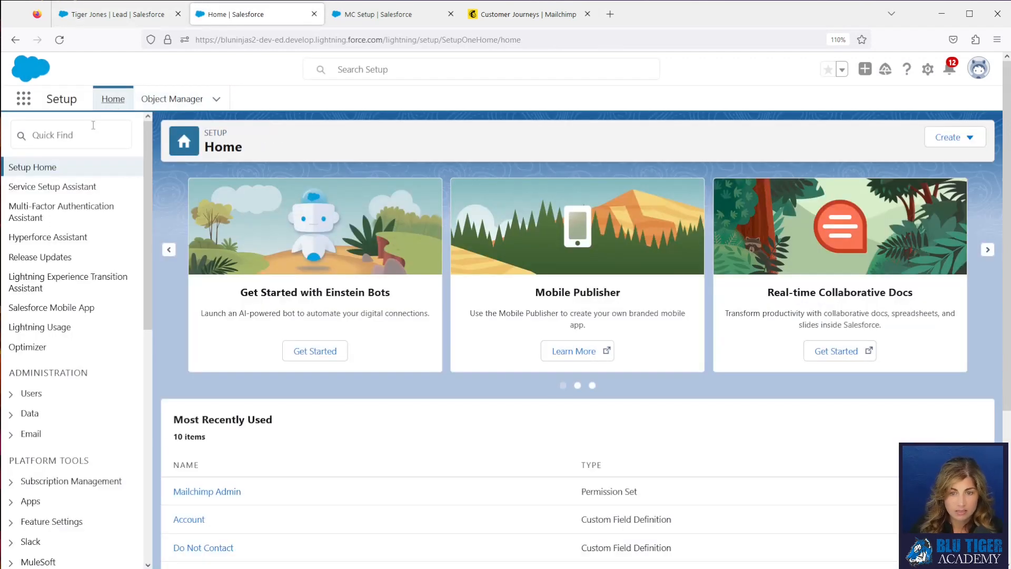
pyautogui.click(93, 139)
pyautogui.write('flow')
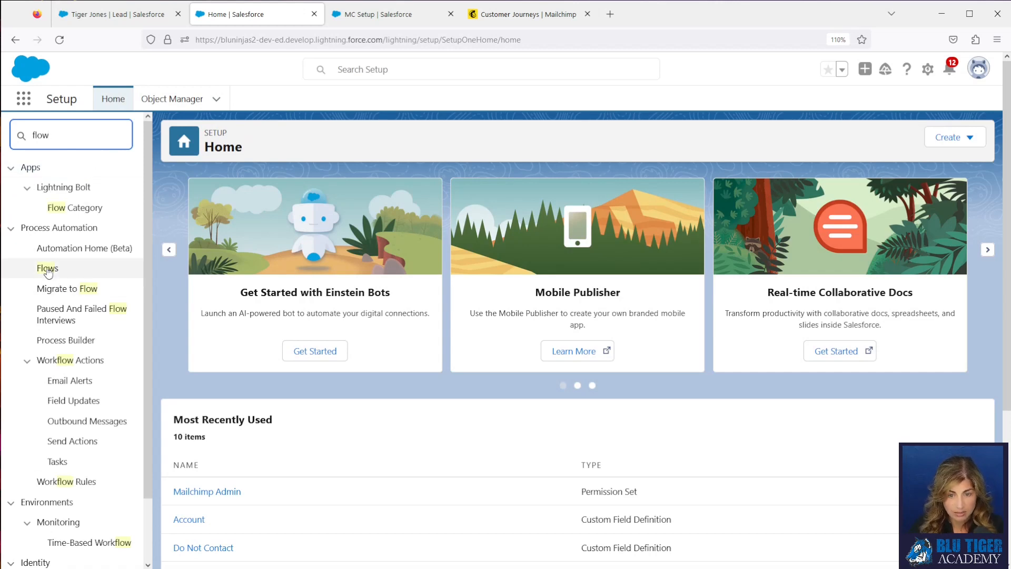
pyautogui.click(47, 270)
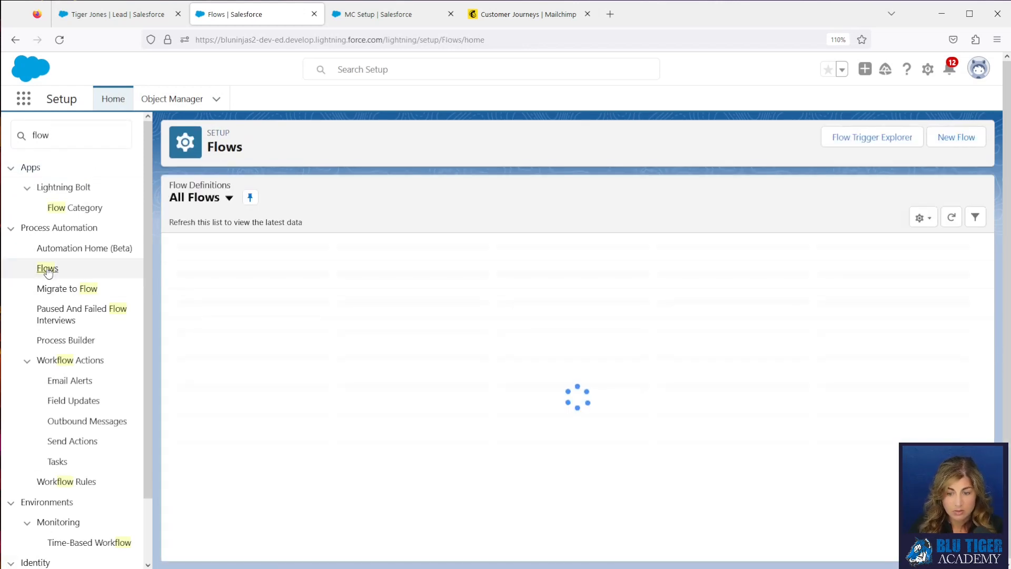
# - Find the "Lead | Before Save Updates" flow, view its details, and open its version 1 in Flow Builder
pyautogui.scroll(-5, 352, 352)
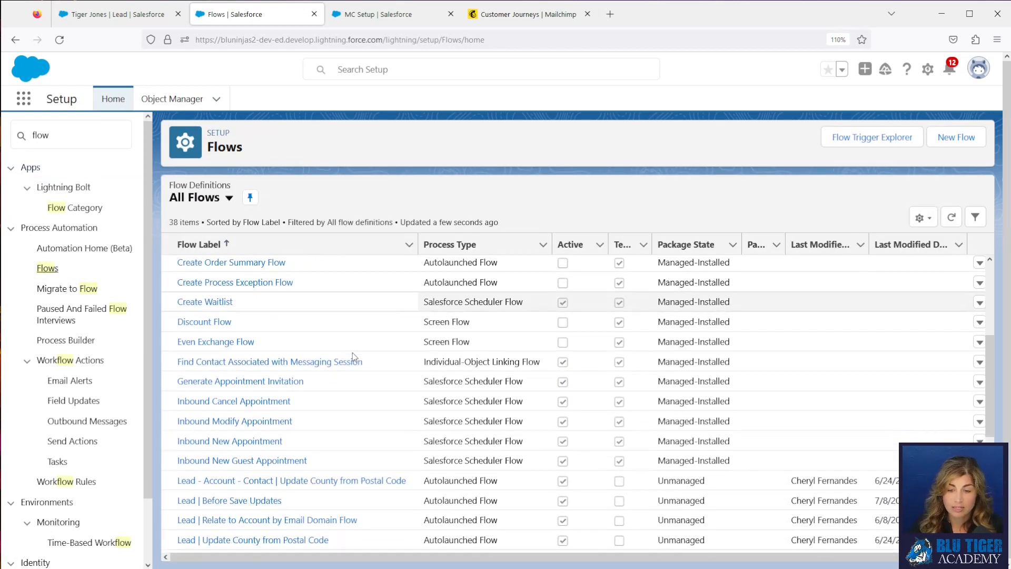
pyautogui.scroll(-2, 361, 381)
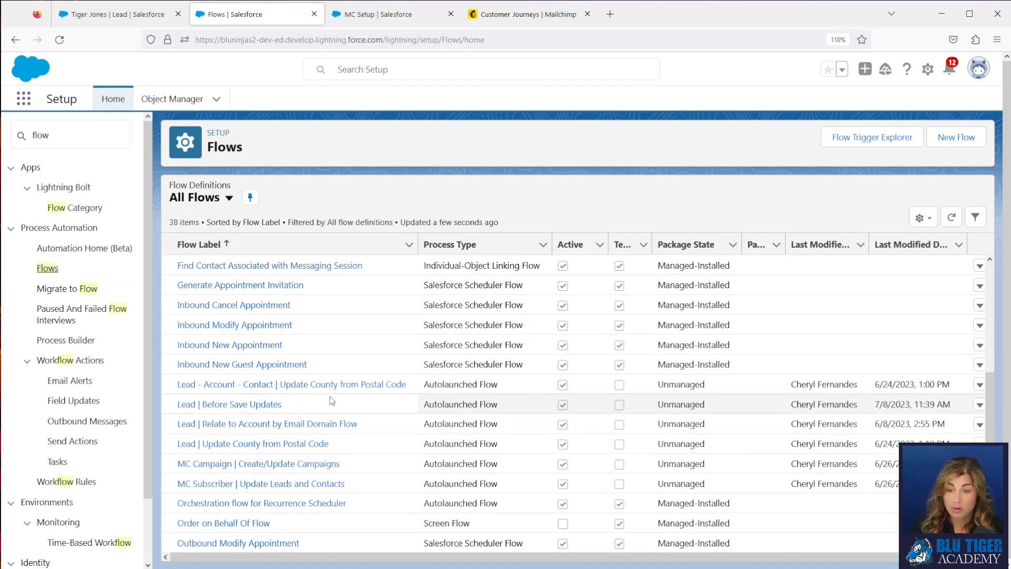
pyautogui.click(979, 404)
pyautogui.click(961, 427)
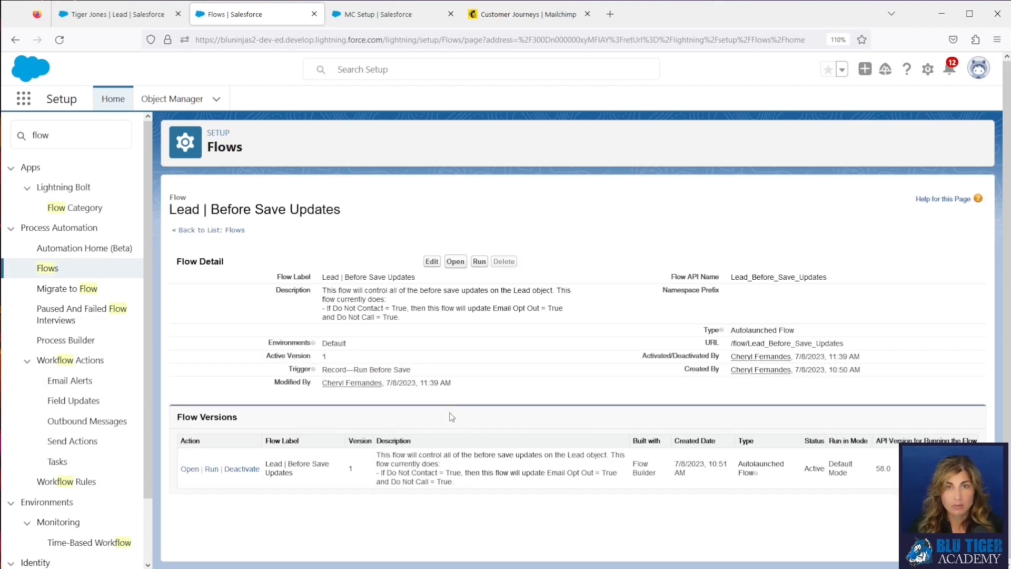
pyautogui.click(196, 470)
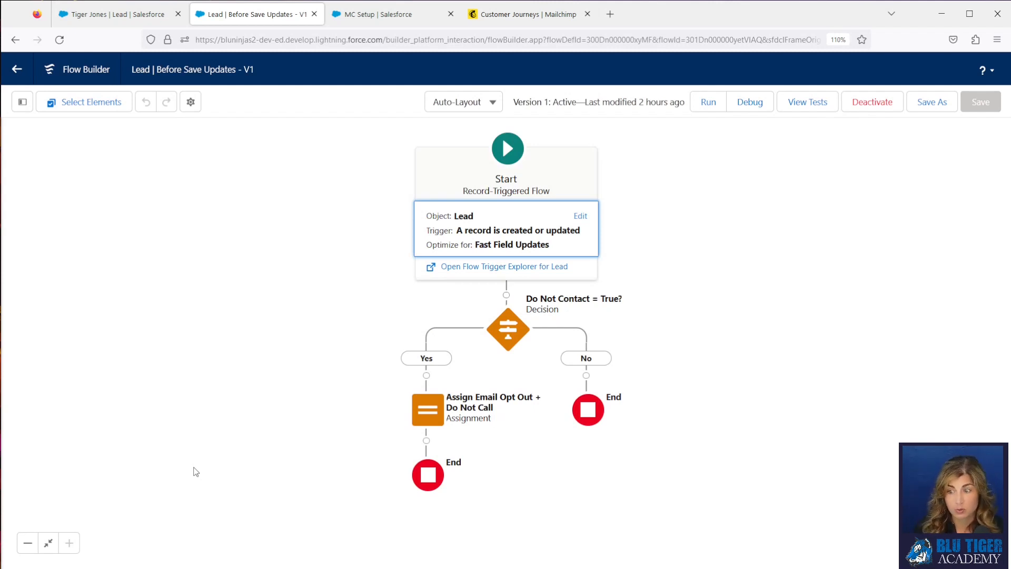
# - In the "Assign Email Opt Out + Do Not Call" assignment, replace the $Record > Email Opt Out variable with $Record > MC Email Opt Out
pyautogui.click(428, 417)
pyautogui.click(429, 421)
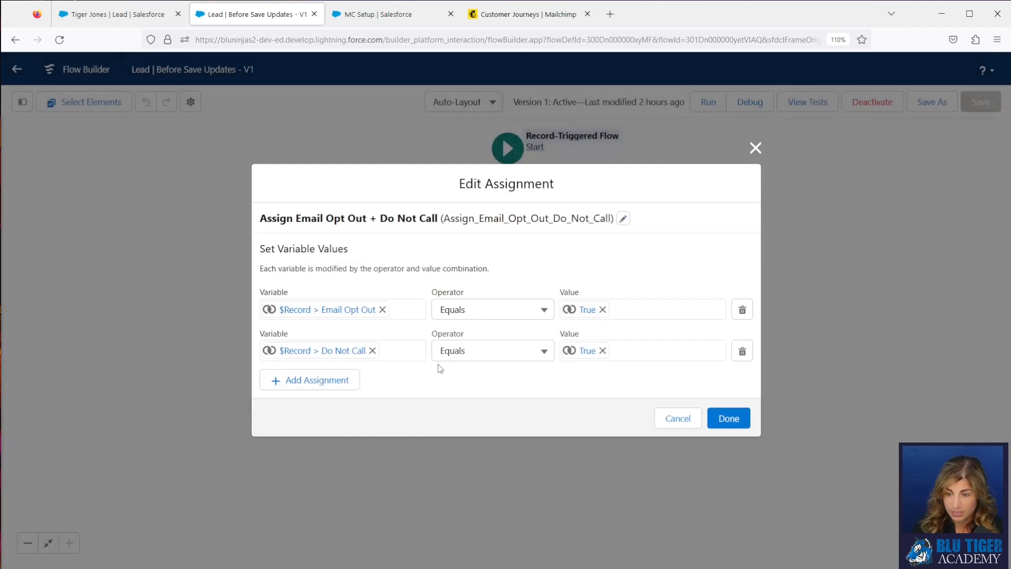
pyautogui.click(383, 309)
pyautogui.click(369, 311)
pyautogui.write('re')
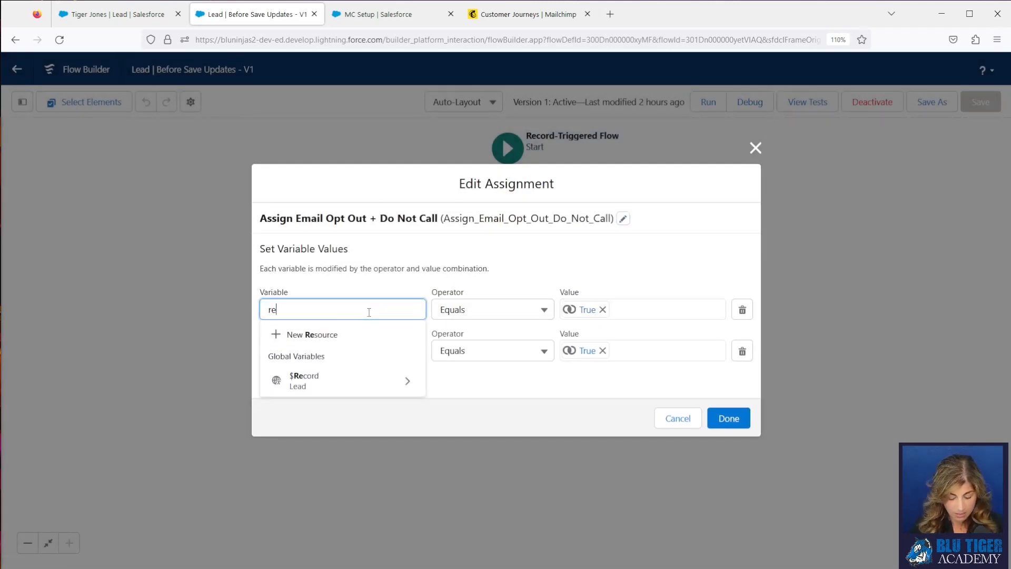
pyautogui.write('cord')
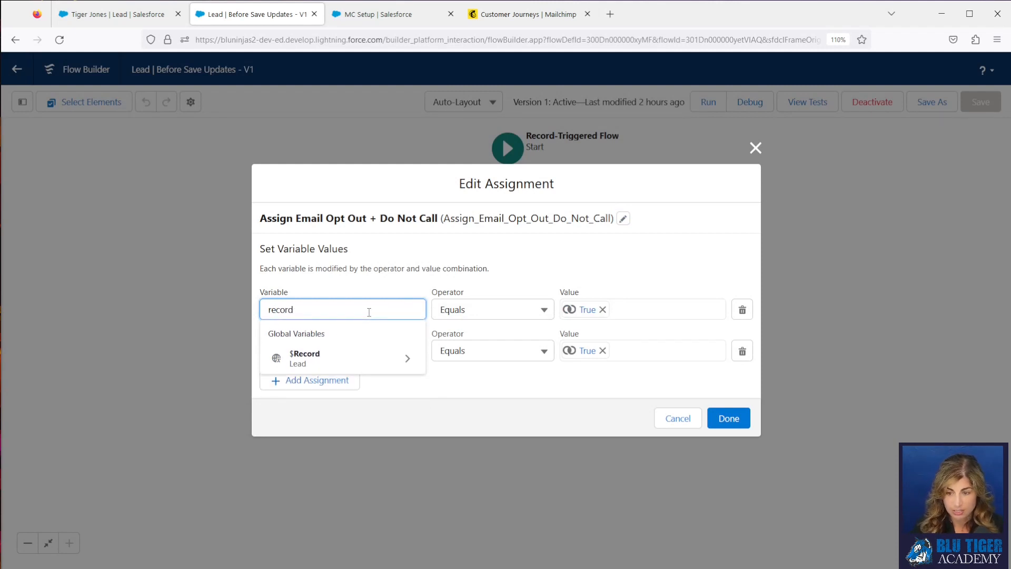
pyautogui.click(332, 359)
pyautogui.write('mc')
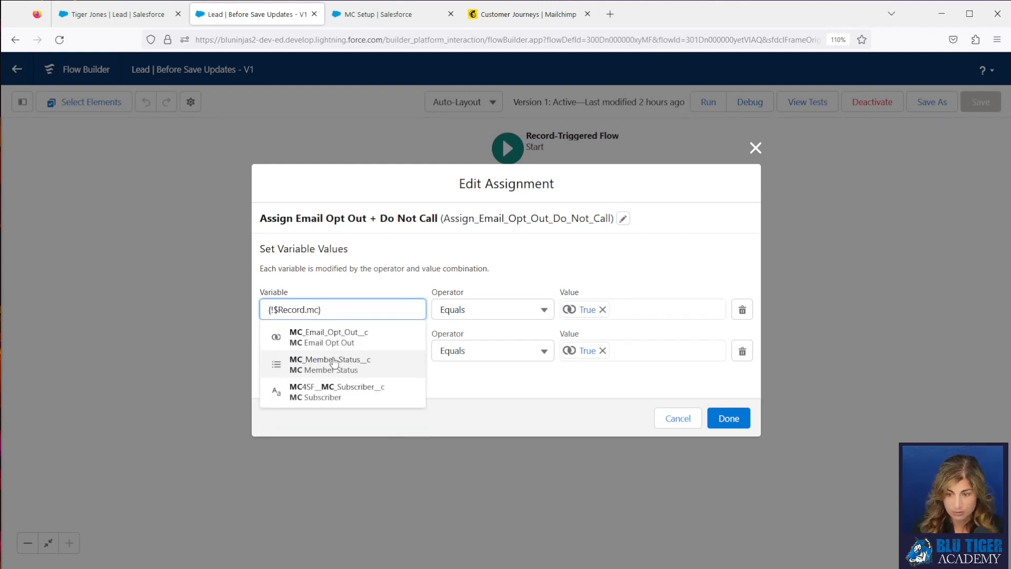
pyautogui.click(333, 333)
pyautogui.click(731, 417)
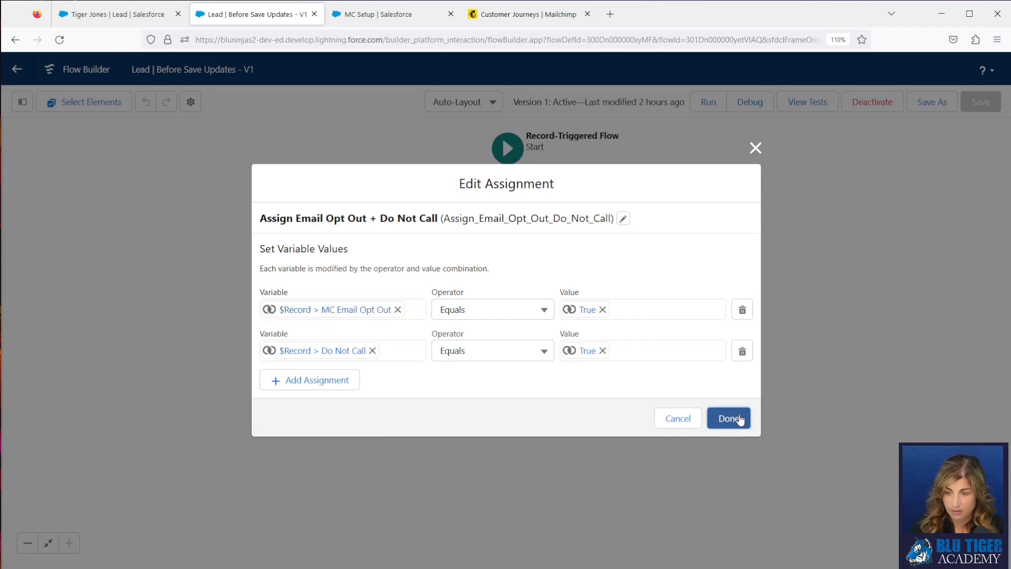
# - Save the flow as a new version with "MC Email Opt Out" in its description and activate that version
pyautogui.click(925, 102)
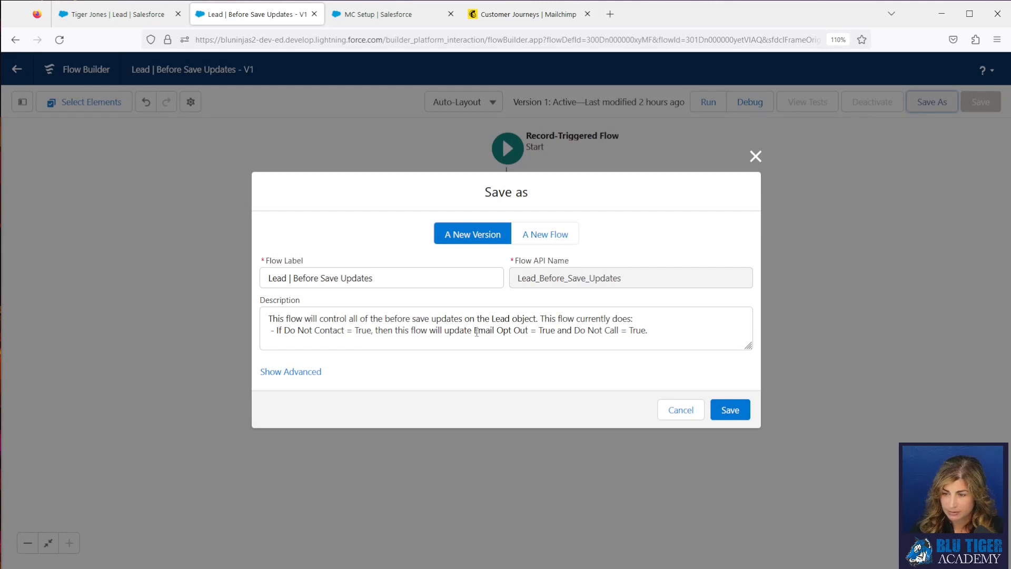
pyautogui.click(475, 332)
pyautogui.write('MC')
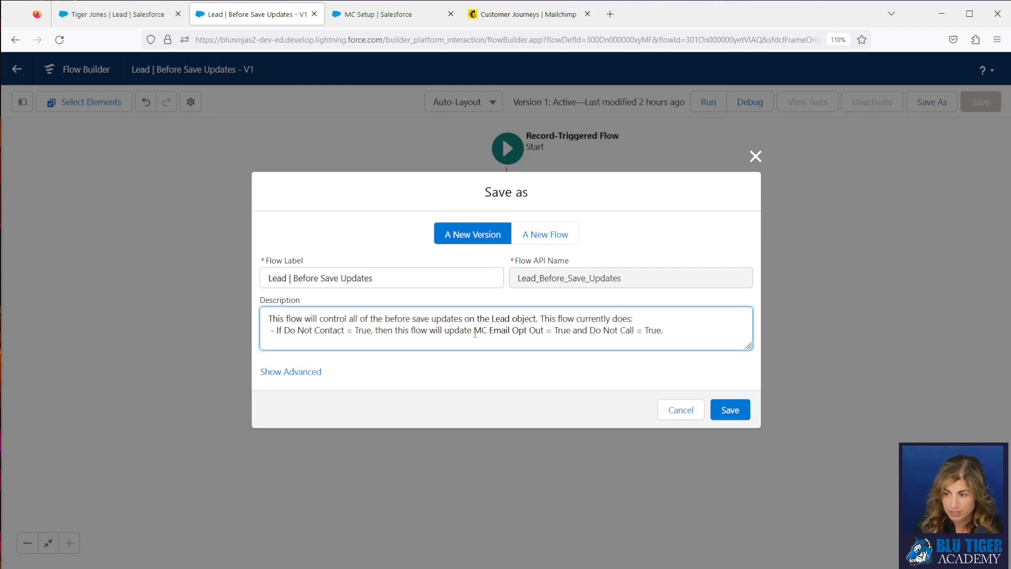
pyautogui.click(739, 411)
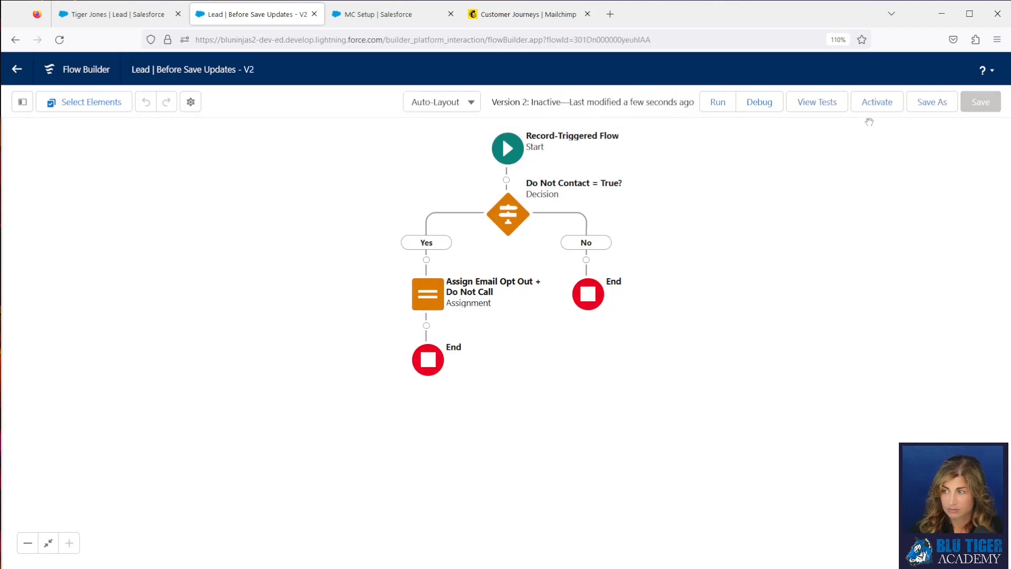
pyautogui.click(870, 101)
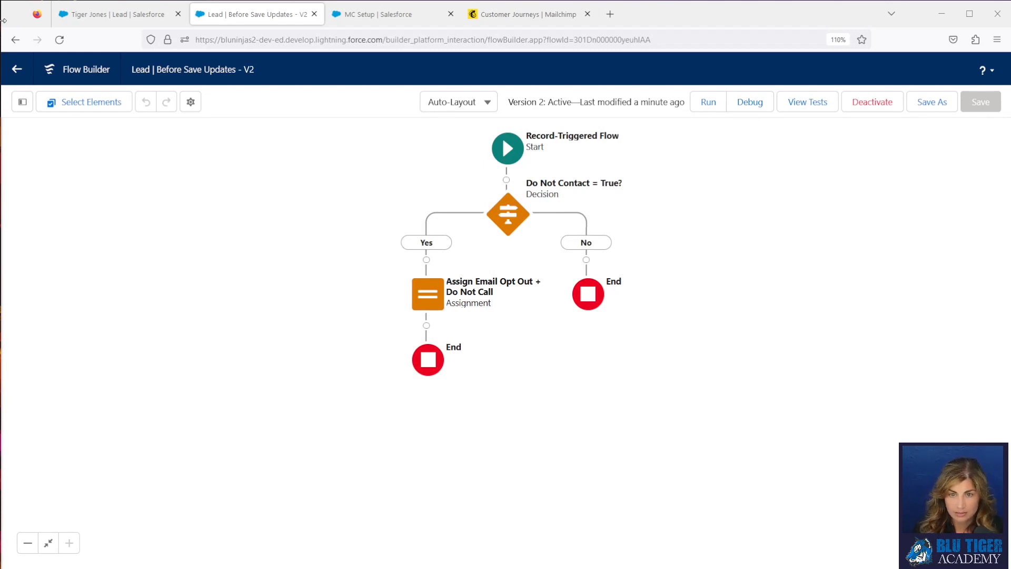
# - Check Do Not Contact on the lead and save it, and sync the Blu Tiger Academy audience from MC Setup
pyautogui.click(82, 19)
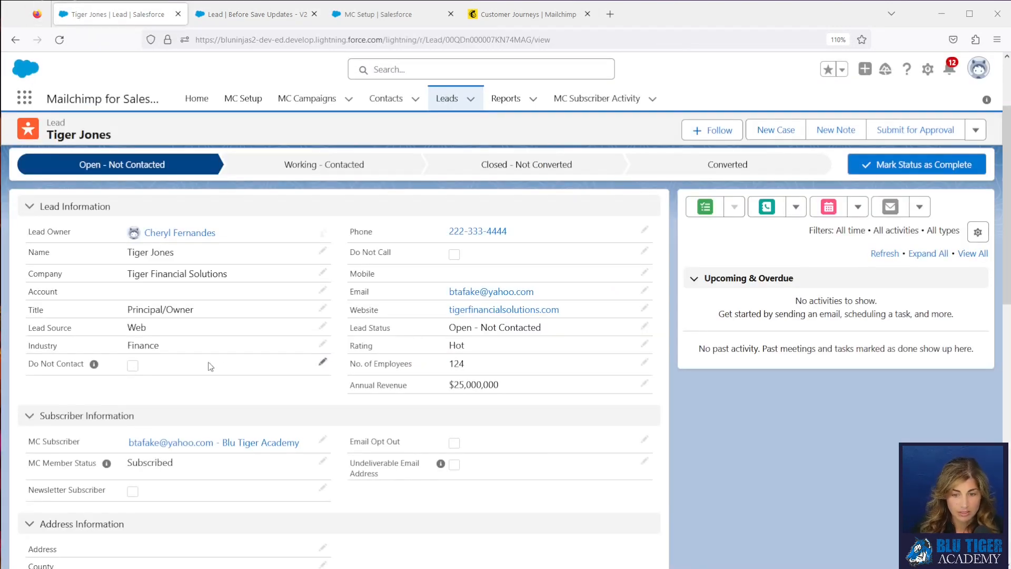
pyautogui.click(321, 363)
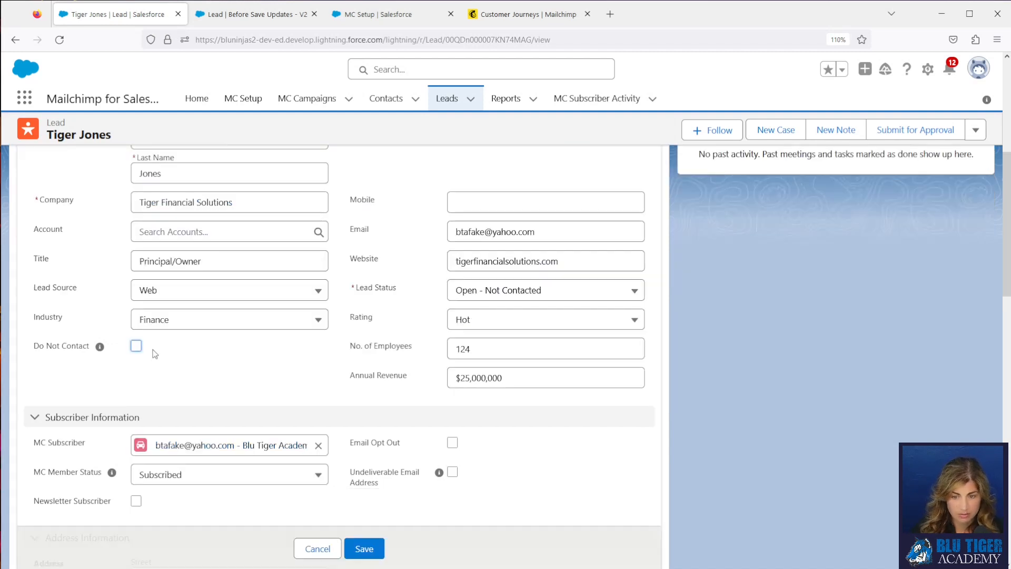
pyautogui.click(136, 346)
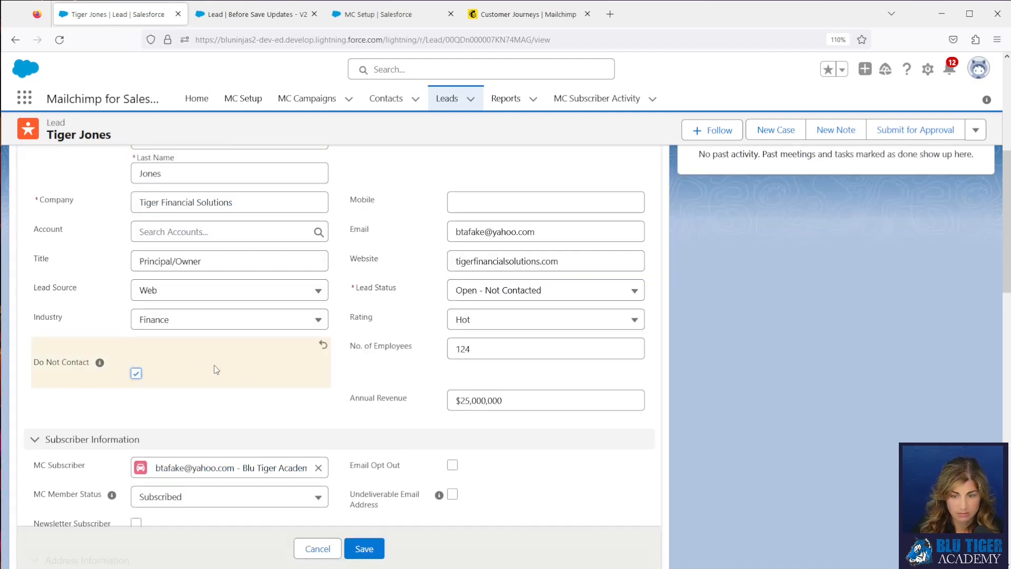
pyautogui.click(364, 548)
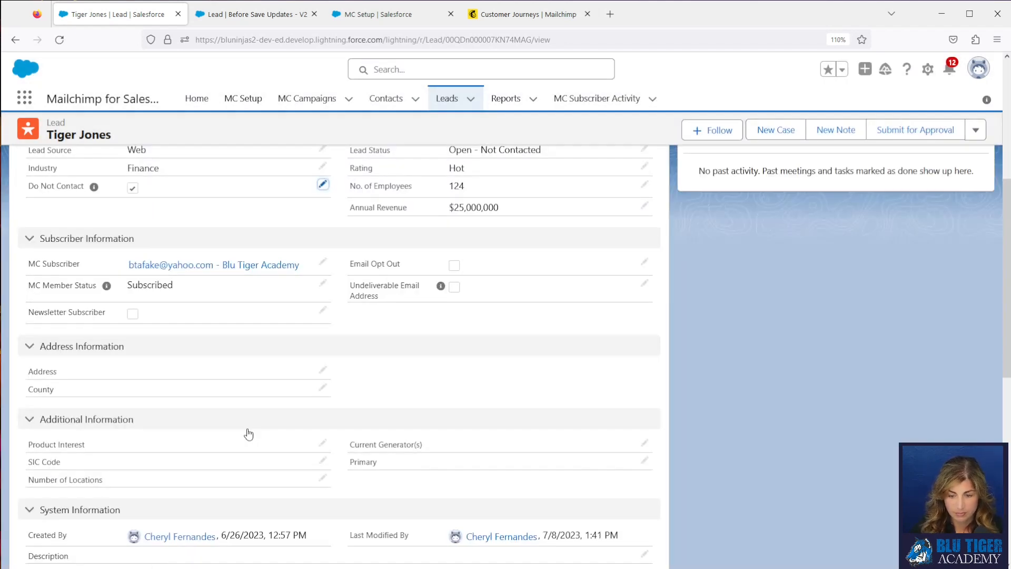
pyautogui.click(356, 15)
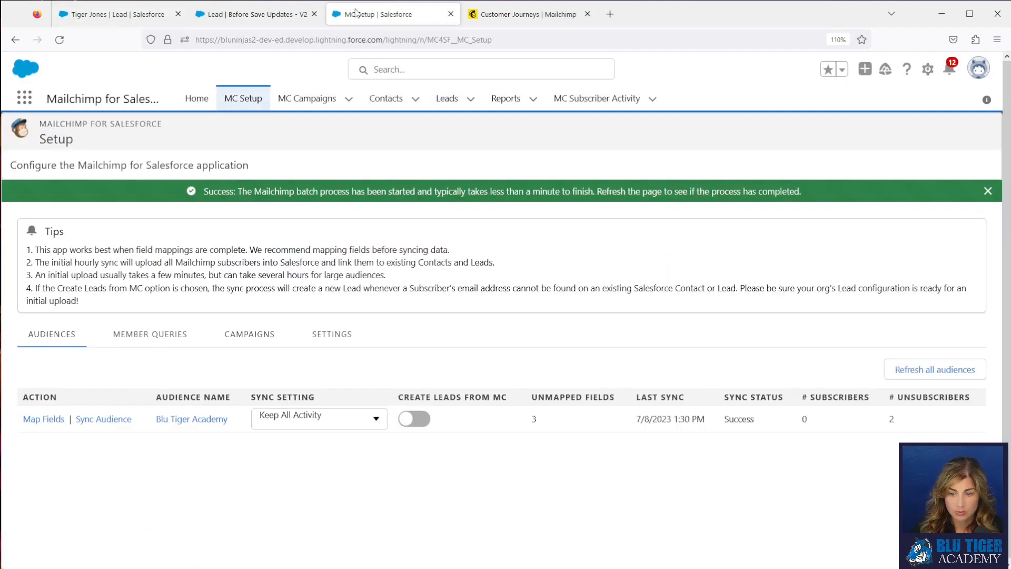
pyautogui.click(115, 424)
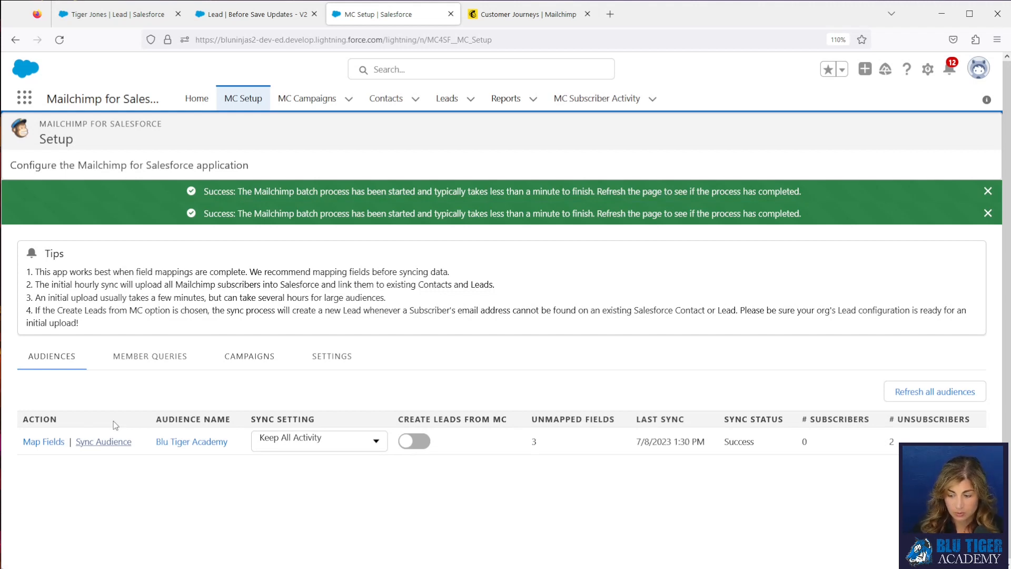
# - Switch to Mailchimp, duplicate the customer journey's browser tab, and return to the original one
pyautogui.click(516, 16)
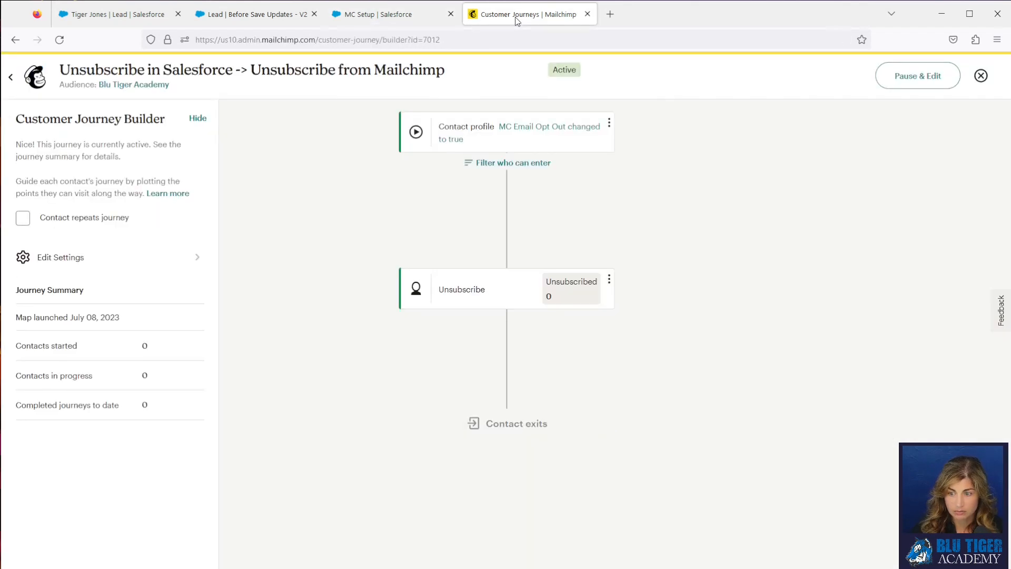
pyautogui.rightClick(516, 18)
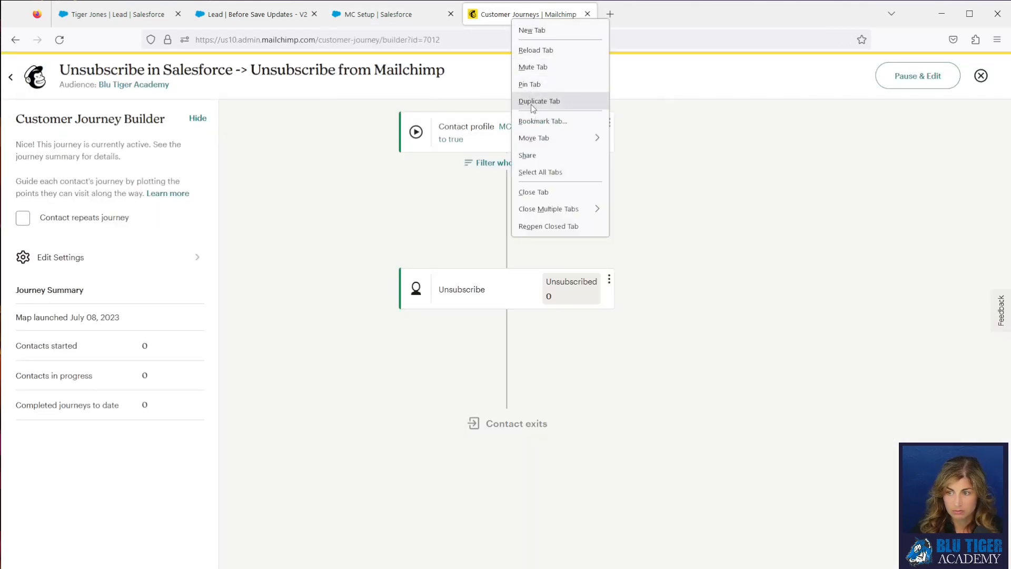
pyautogui.click(531, 104)
pyautogui.click(491, 20)
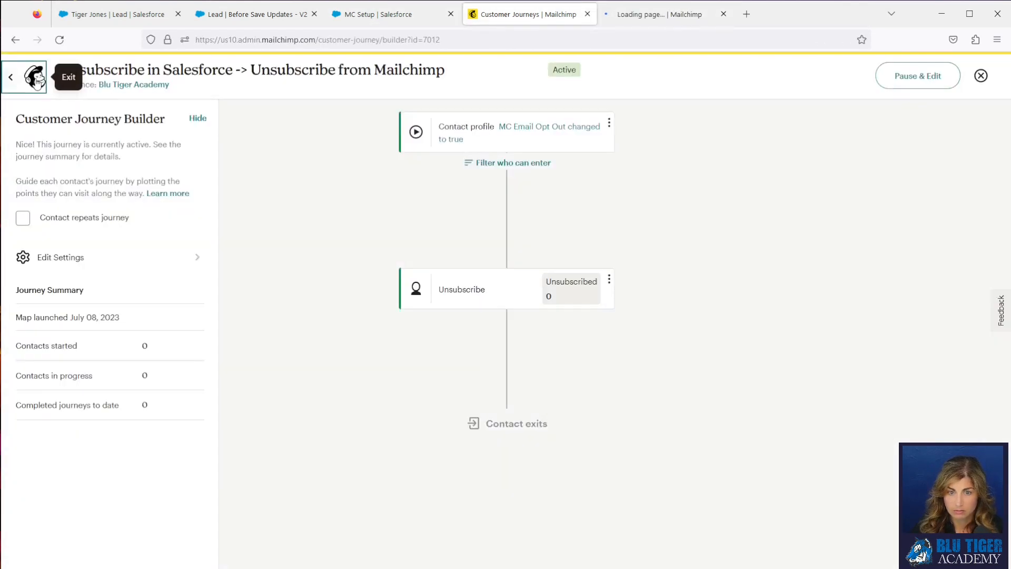
# - Exit the customer journey and open the subscribed test contact's profile from the audience's full contact list
pyautogui.click(34, 79)
pyautogui.click(35, 79)
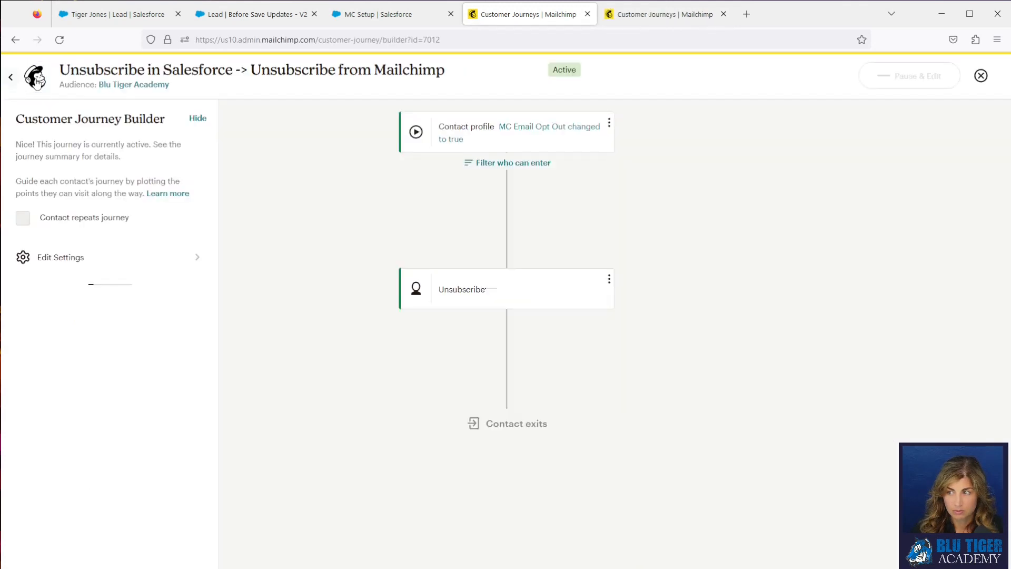
pyautogui.click(34, 79)
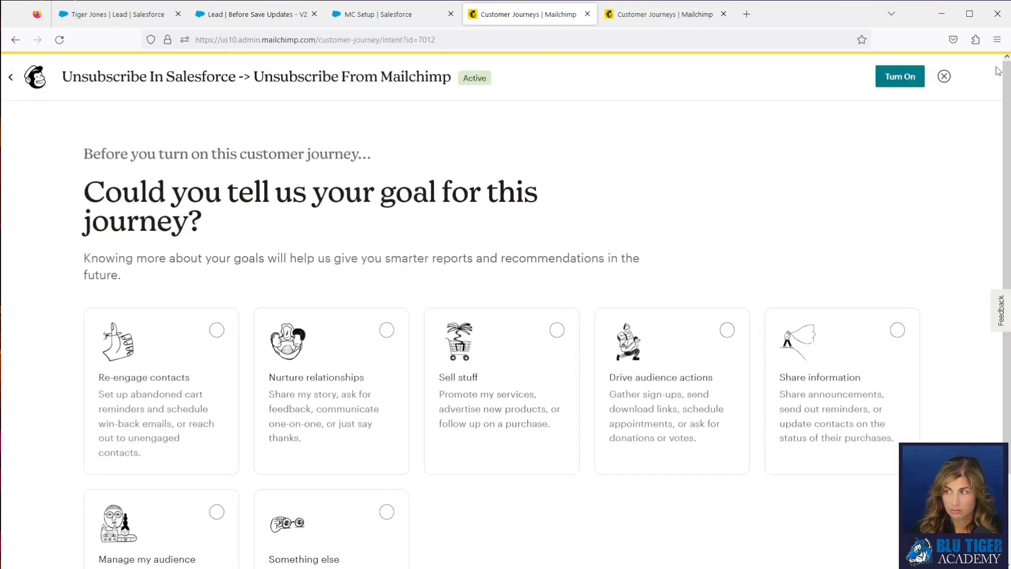
pyautogui.click(943, 78)
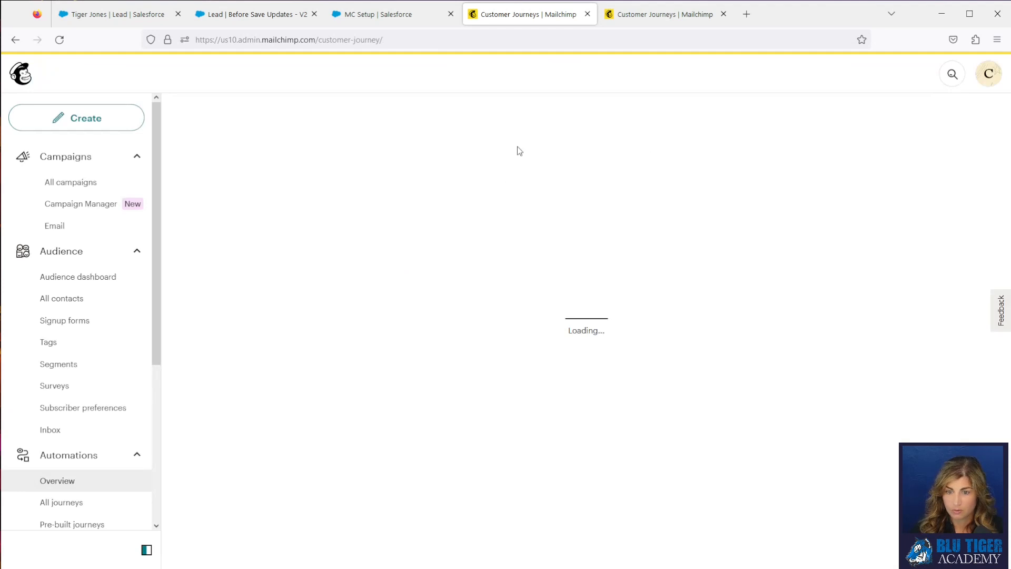
pyautogui.click(77, 299)
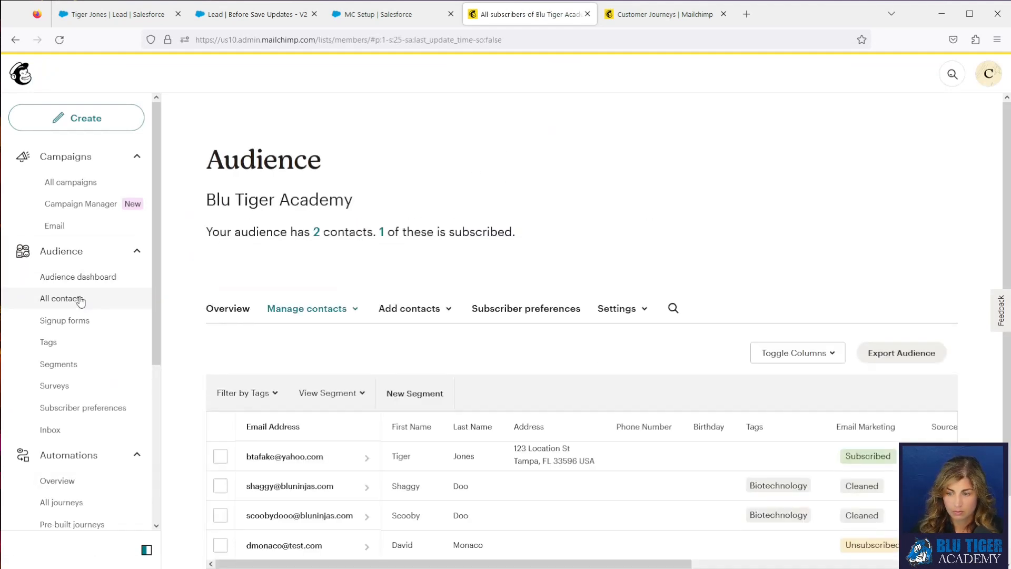
pyautogui.click(278, 457)
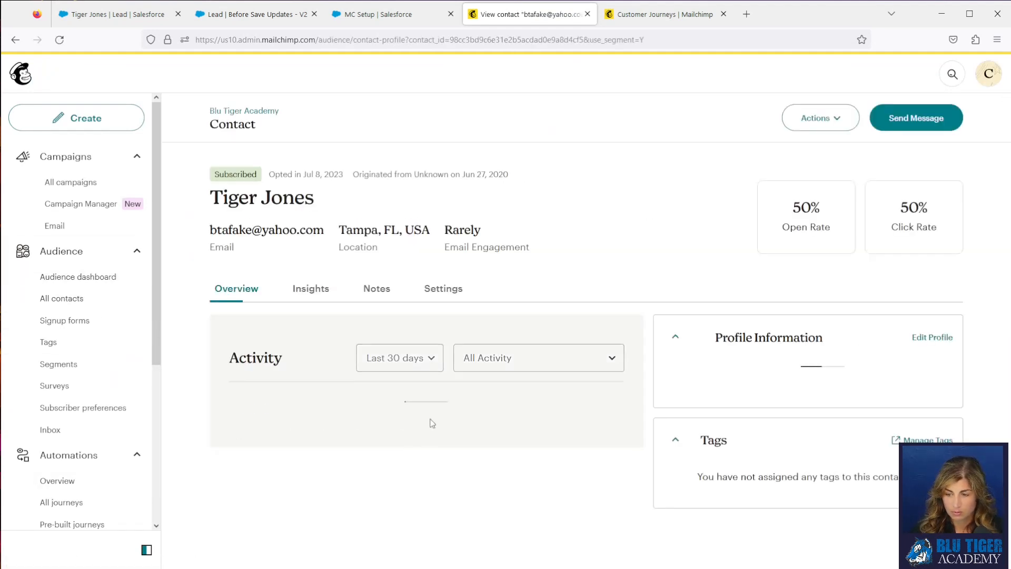
# - Check the MC Email Opt Out value in the contact's profile information and the subscription status in the profile header
pyautogui.scroll(-2, 437, 423)
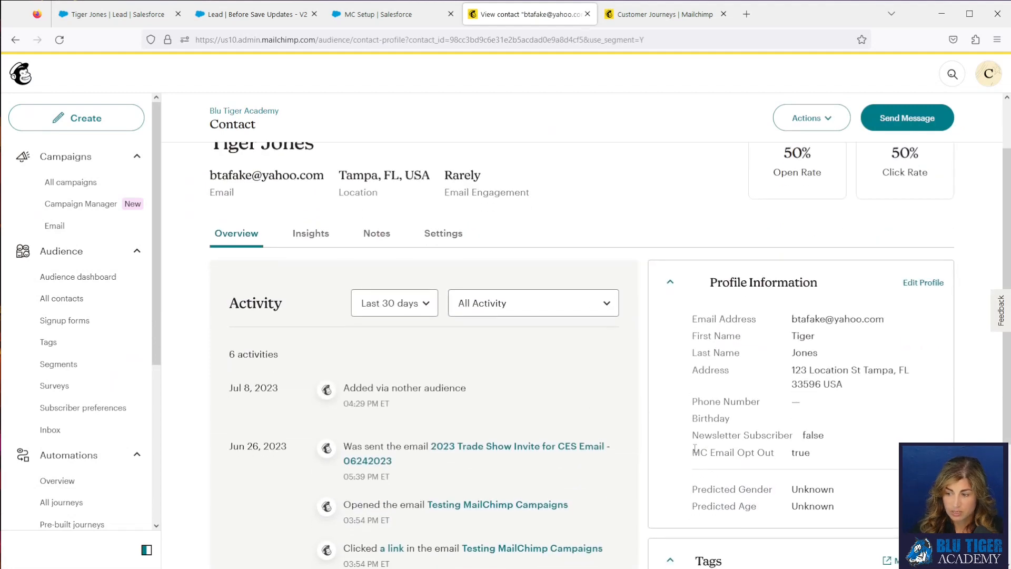
pyautogui.moveTo(693, 452); pyautogui.dragTo(816, 457)
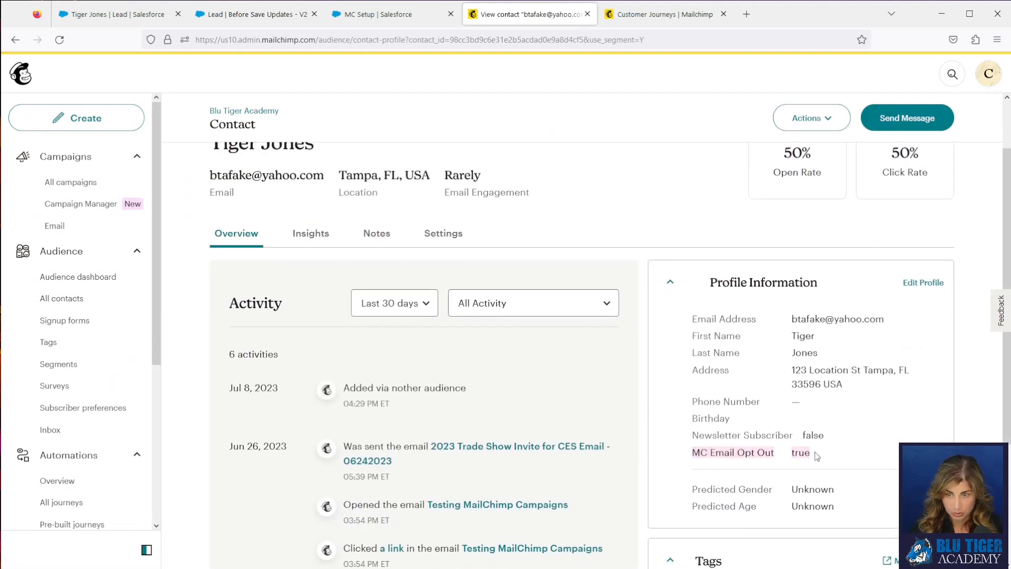
pyautogui.scroll(2, 482, 432)
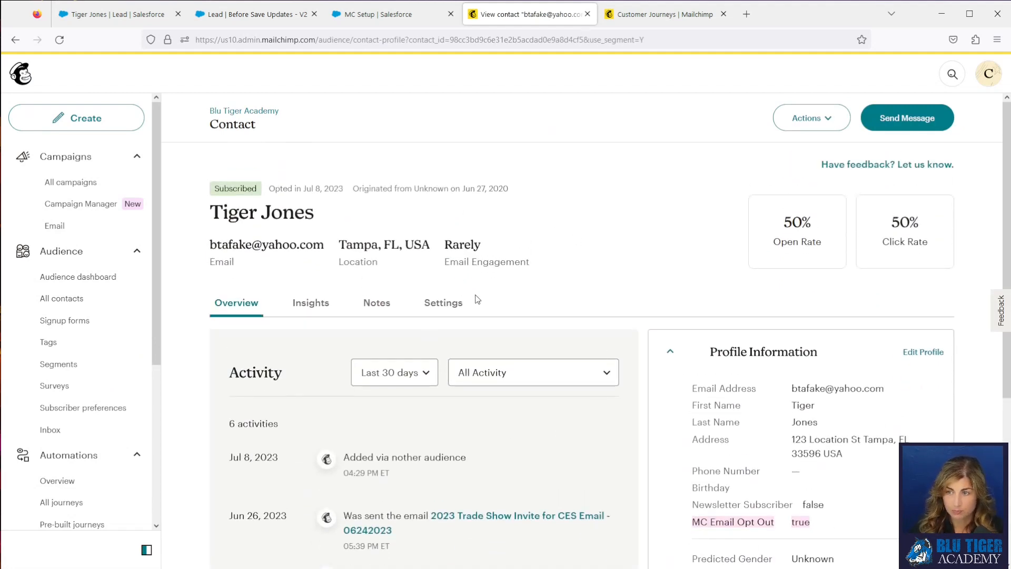
# - Reload the unsubscribe journey to check its contact counts, and reload the contact's profile to check the subscription status
pyautogui.click(626, 15)
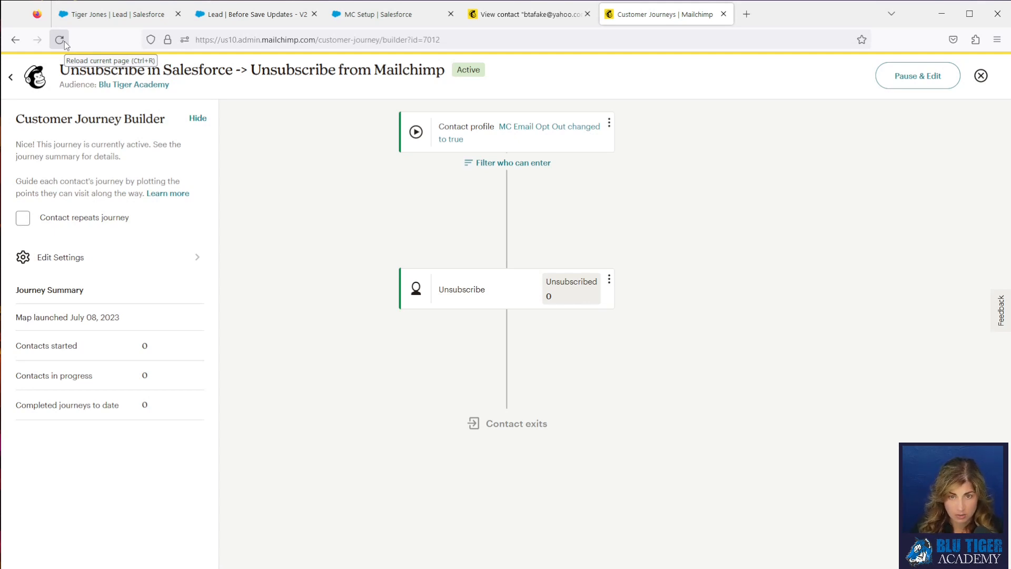
pyautogui.click(59, 40)
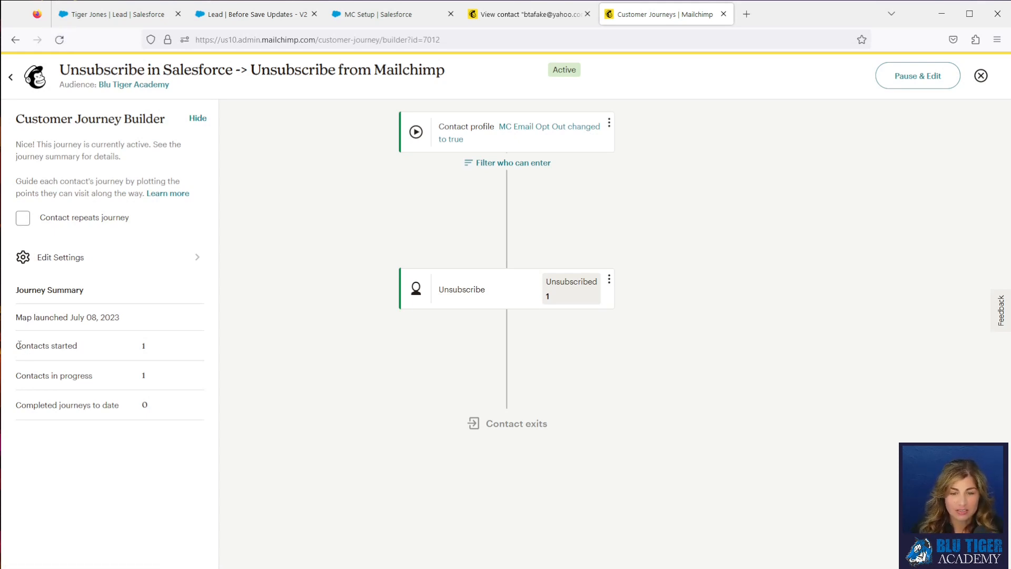
pyautogui.moveTo(18, 346); pyautogui.dragTo(163, 348)
pyautogui.moveTo(19, 375); pyautogui.dragTo(158, 379)
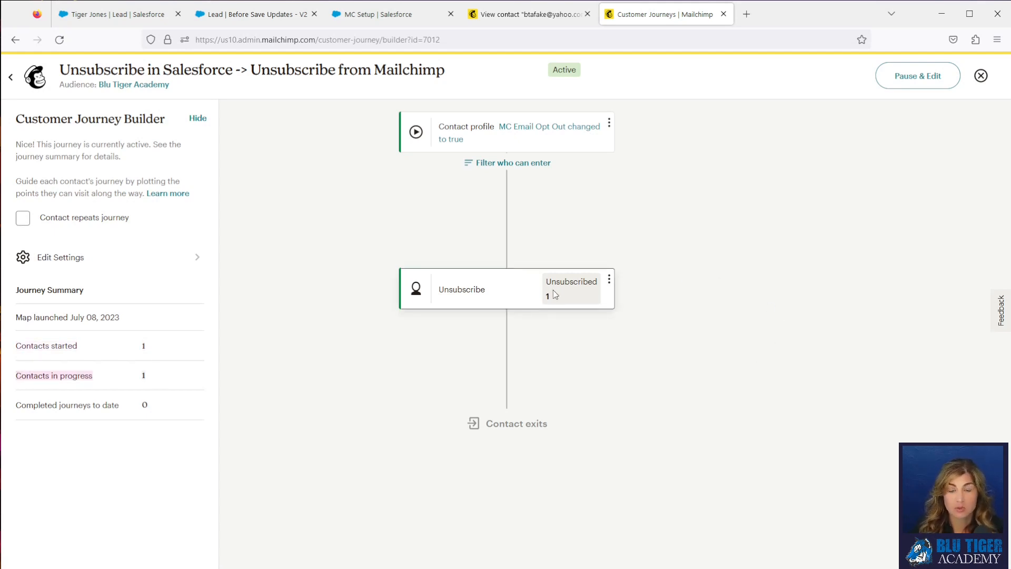
pyautogui.click(514, 15)
pyautogui.click(59, 39)
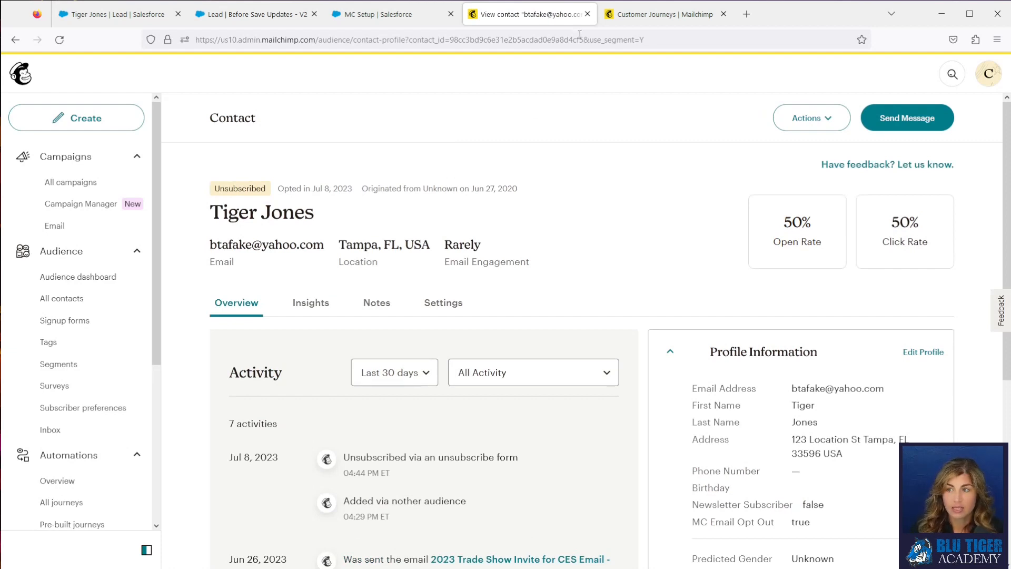
# - Return to the unsubscribe customer journey and enable "Contact repeats journey"
pyautogui.hotkey('ctrl', 'Tab')
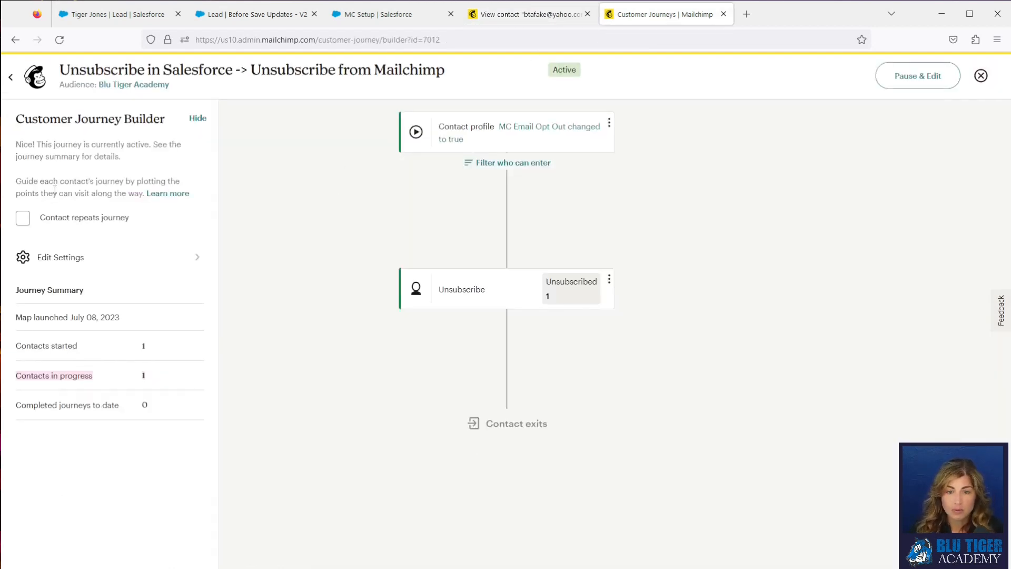
pyautogui.click(43, 218)
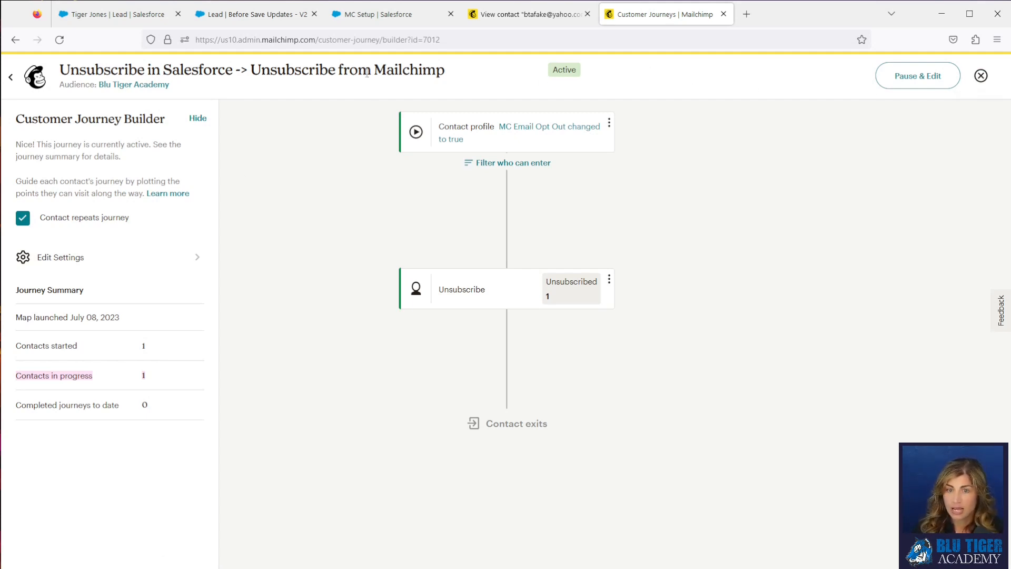
# - Switch to Salesforce, reload the lead to review its subscriber fields, and sync the Blu Tiger Academy audience from MC Setup
pyautogui.click(135, 22)
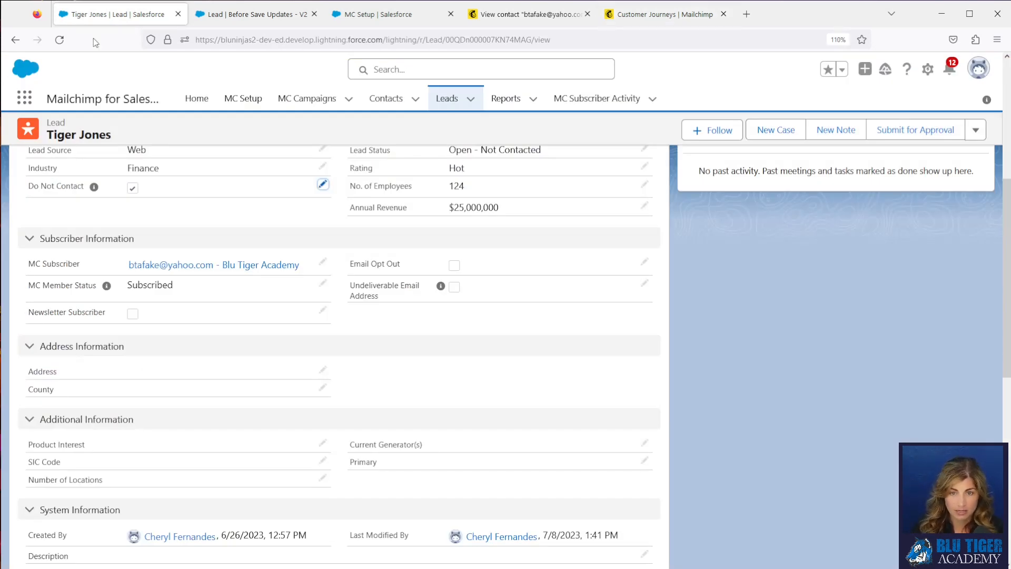
pyautogui.click(61, 39)
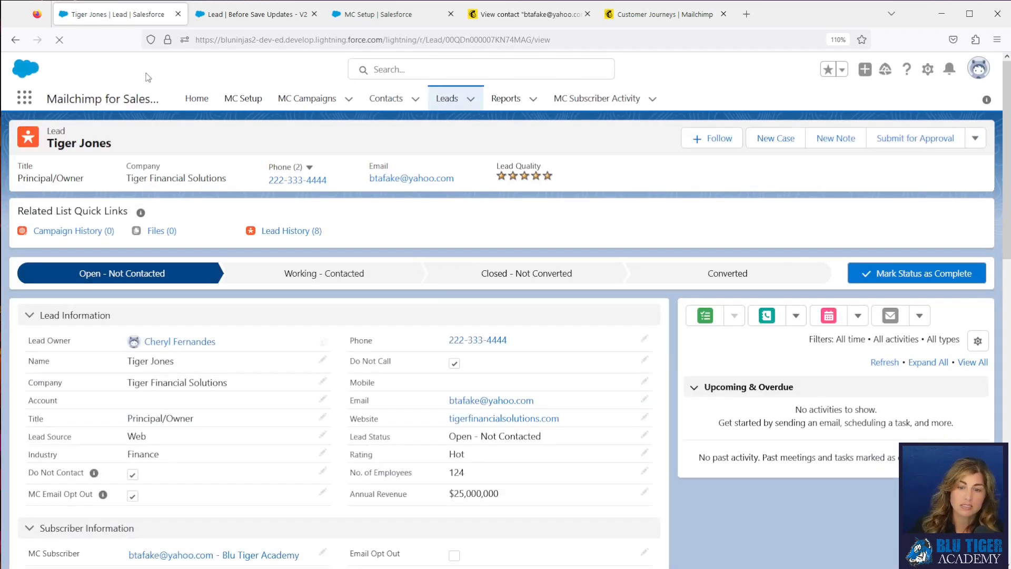
pyautogui.scroll(-2, 250, 219)
pyautogui.scroll(-2, 250, 219)
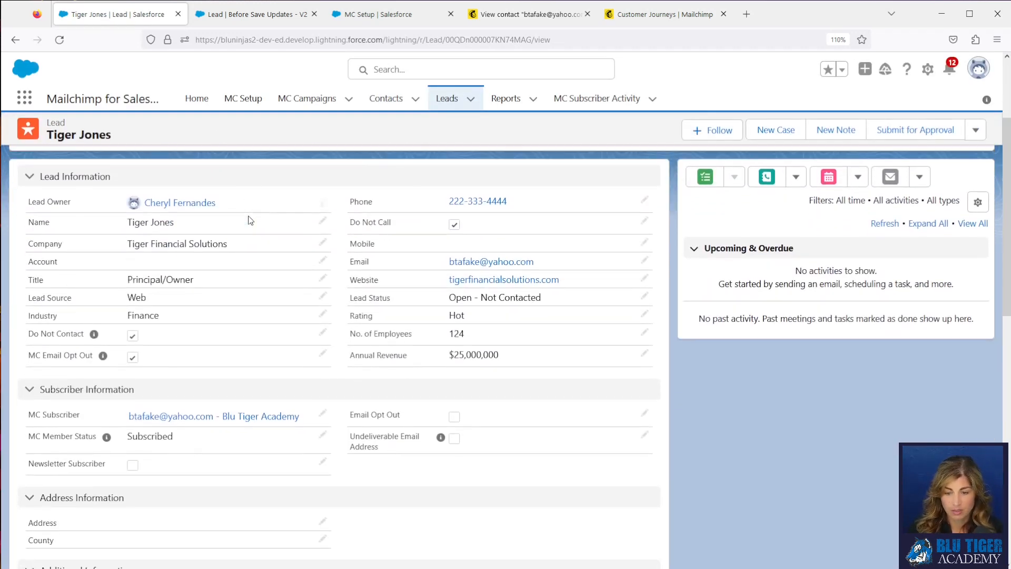
pyautogui.click(370, 21)
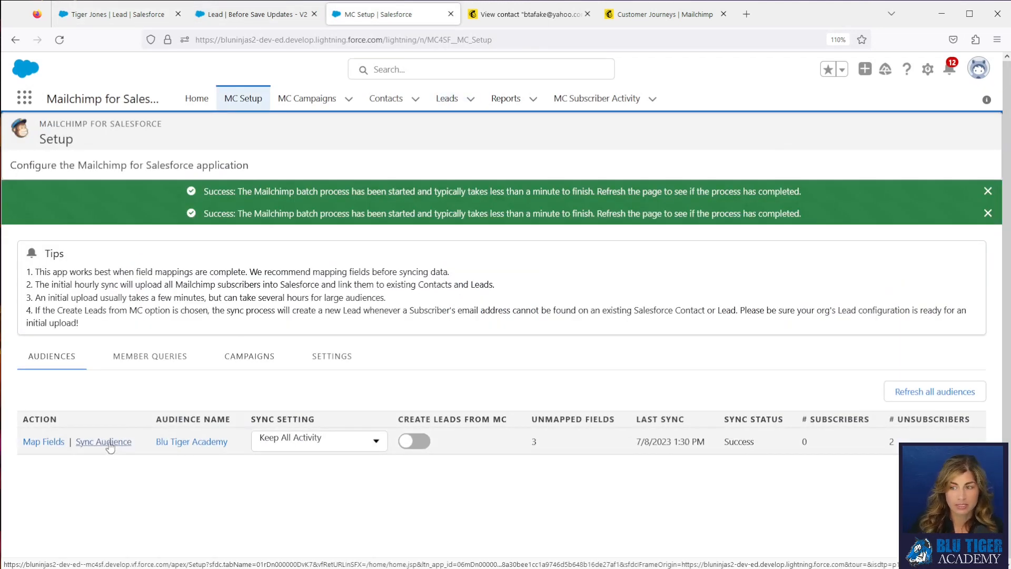
pyautogui.click(108, 443)
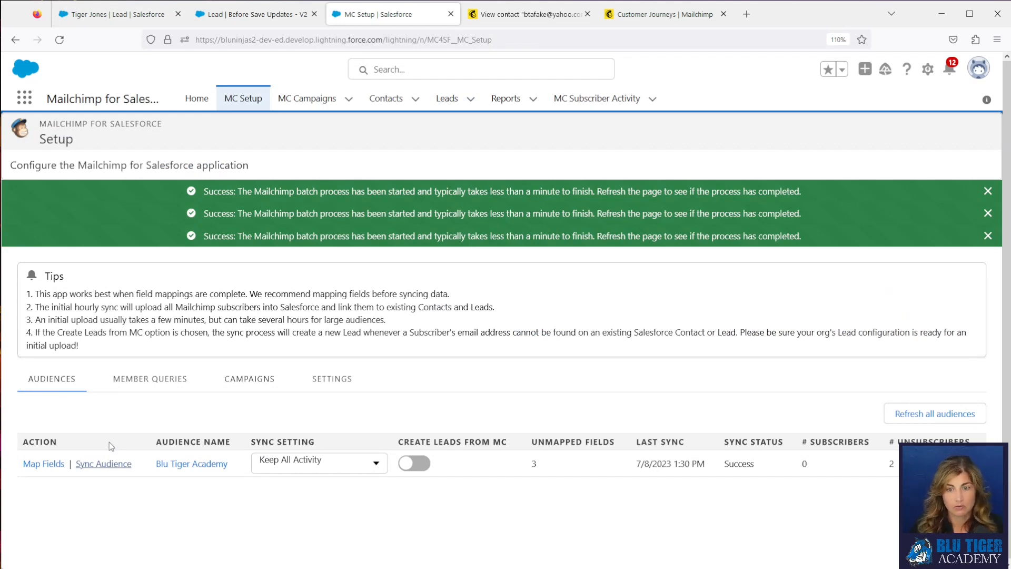
# - Reload the lead and examine its MC Member Status, Email Opt Out, and status in the Mailchimp Subscriptions and Subscriber sections
pyautogui.click(117, 14)
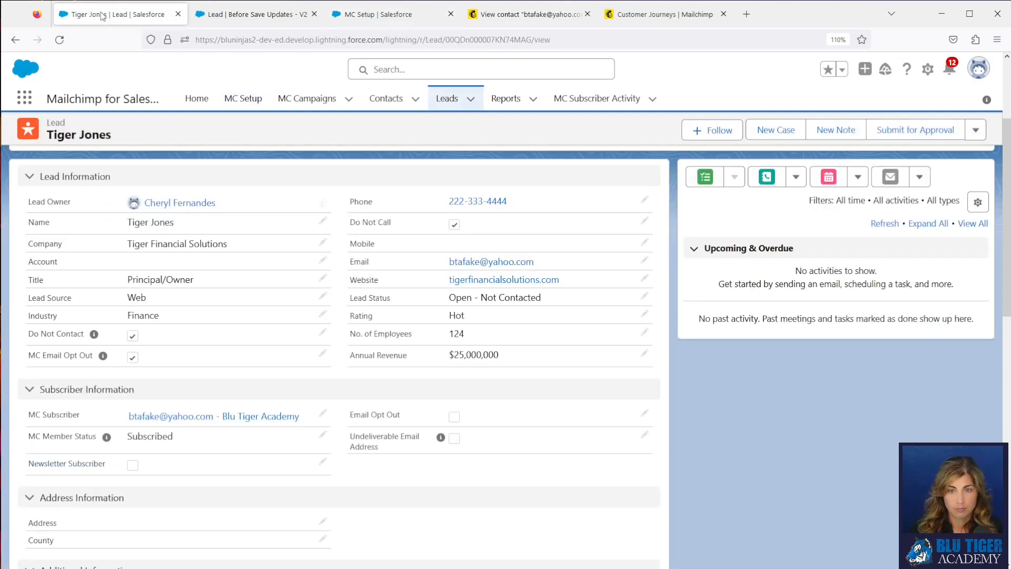
pyautogui.click(61, 40)
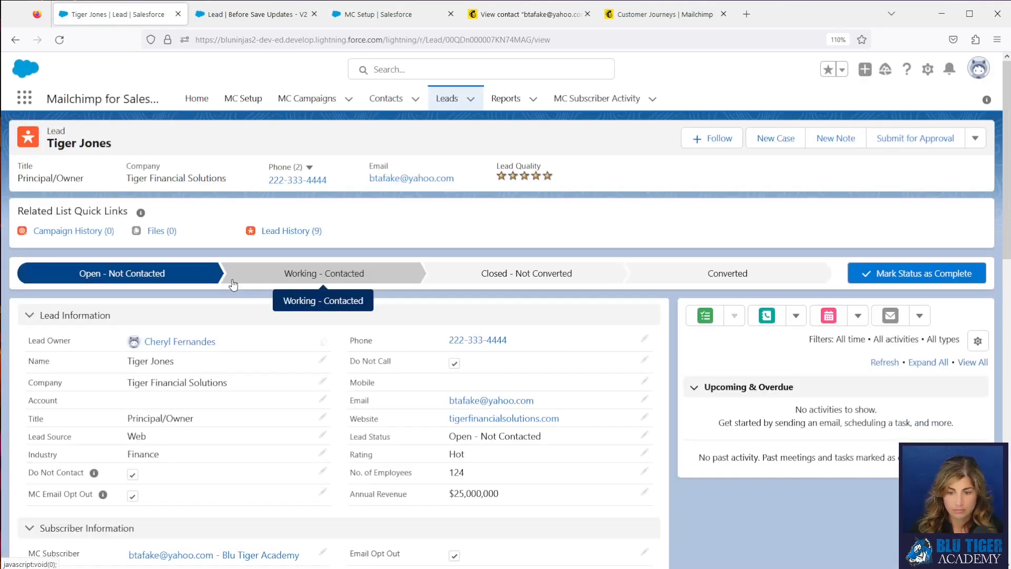
pyautogui.scroll(-5, 228, 466)
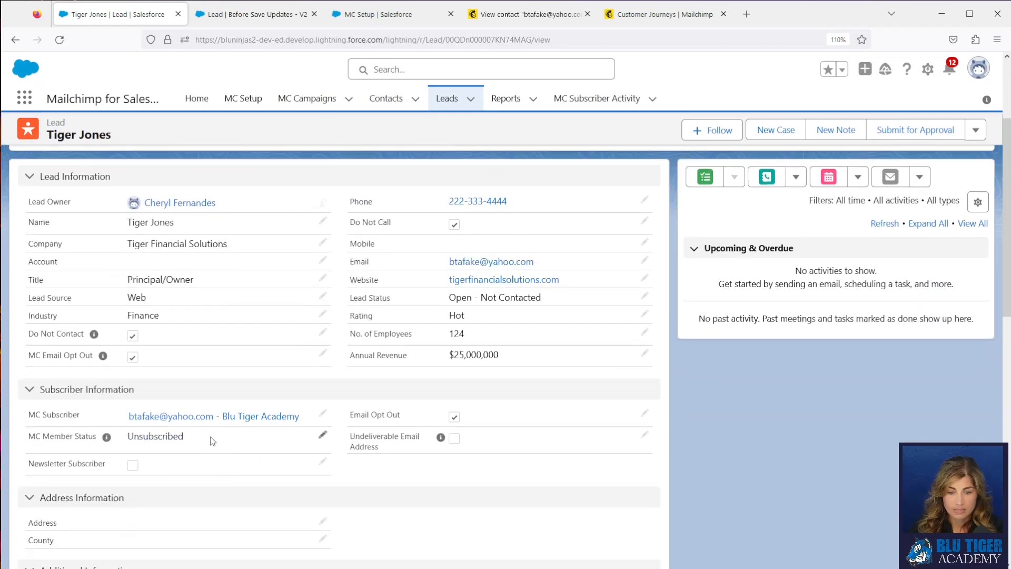
pyautogui.scroll(-7, 195, 443)
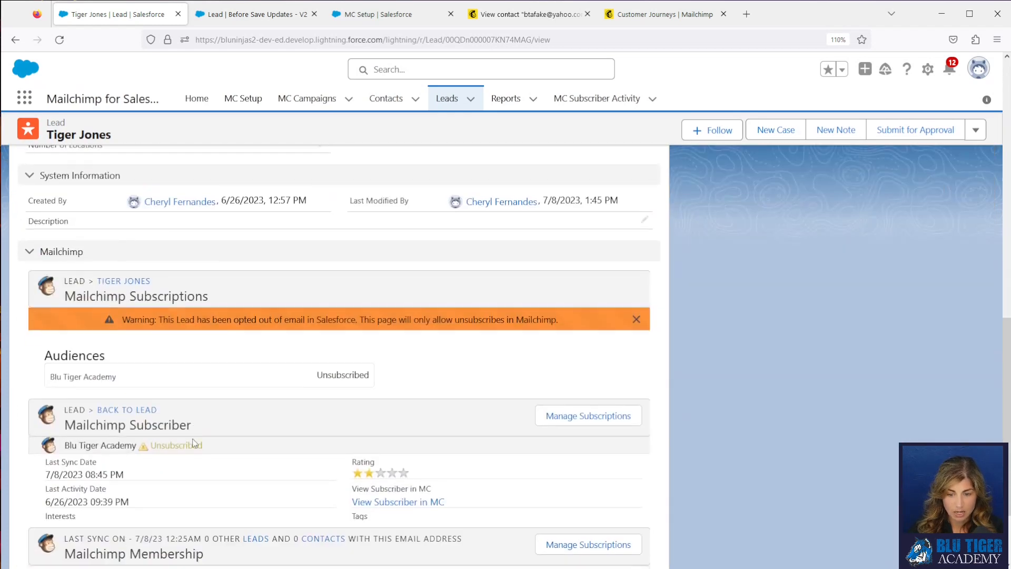
pyautogui.moveTo(203, 447); pyautogui.dragTo(165, 448)
pyautogui.scroll(7, 217, 460)
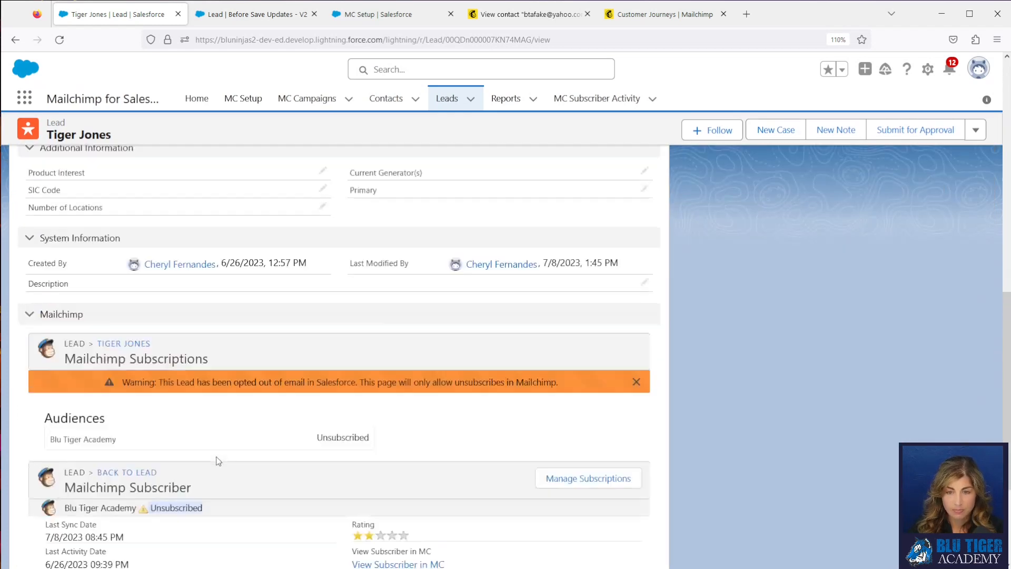
pyautogui.scroll(3, 218, 461)
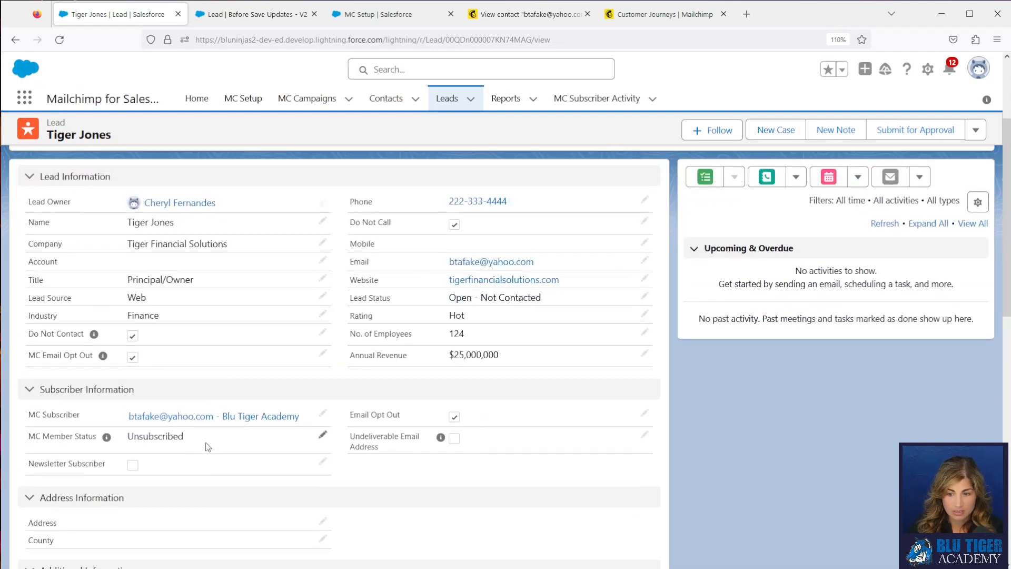
pyautogui.moveTo(191, 444); pyautogui.dragTo(126, 444)
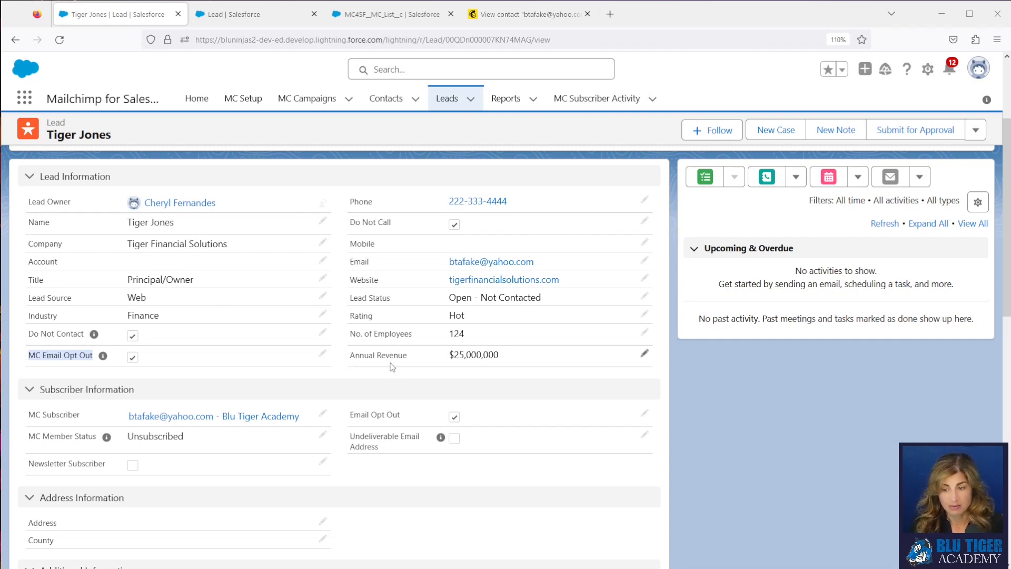
pyautogui.scroll(-6, 393, 369)
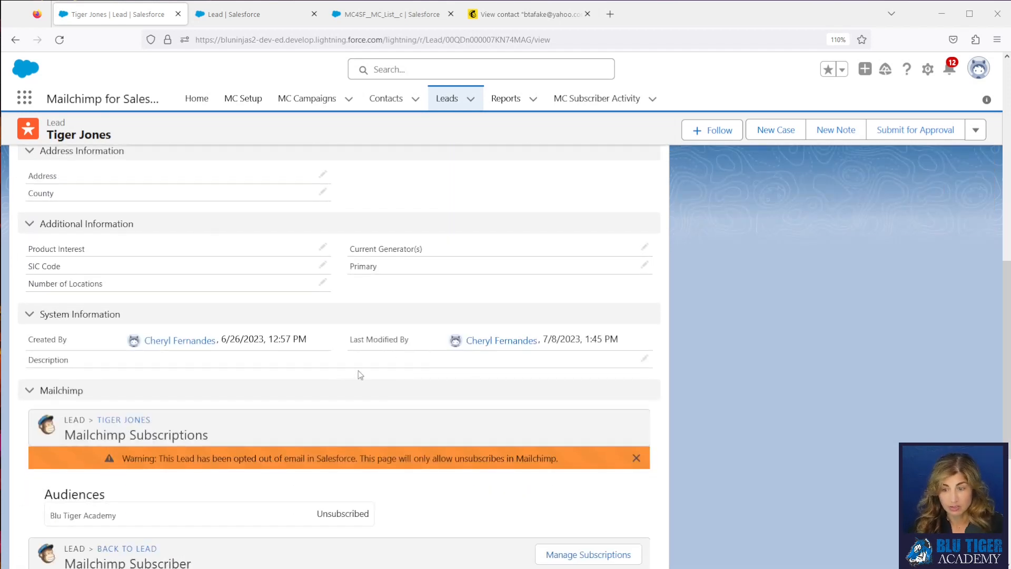